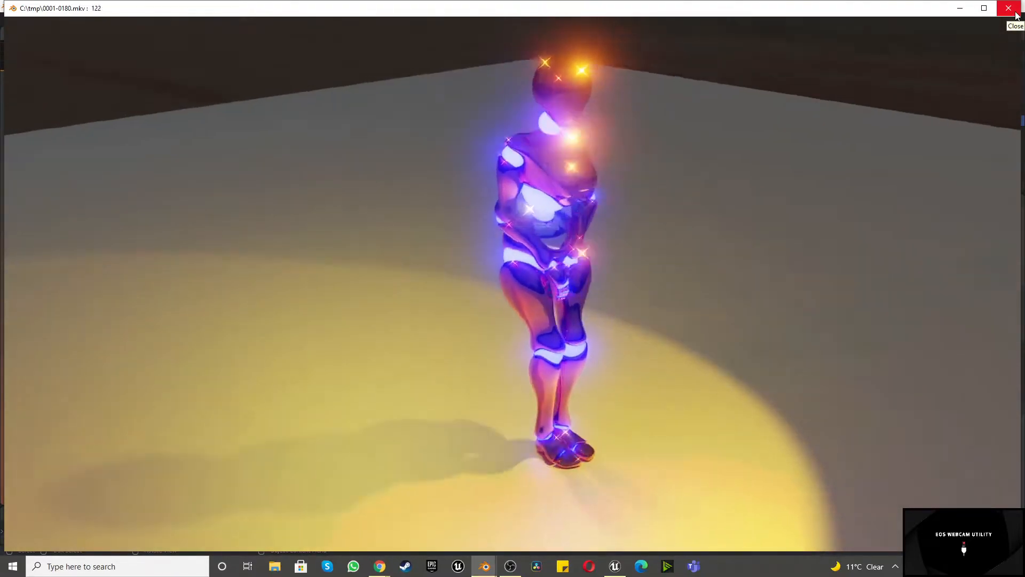
# Close the rendered animation player and start a new General file without saving the changes to humanchar1.blend.
pyautogui.click(1016, 15)
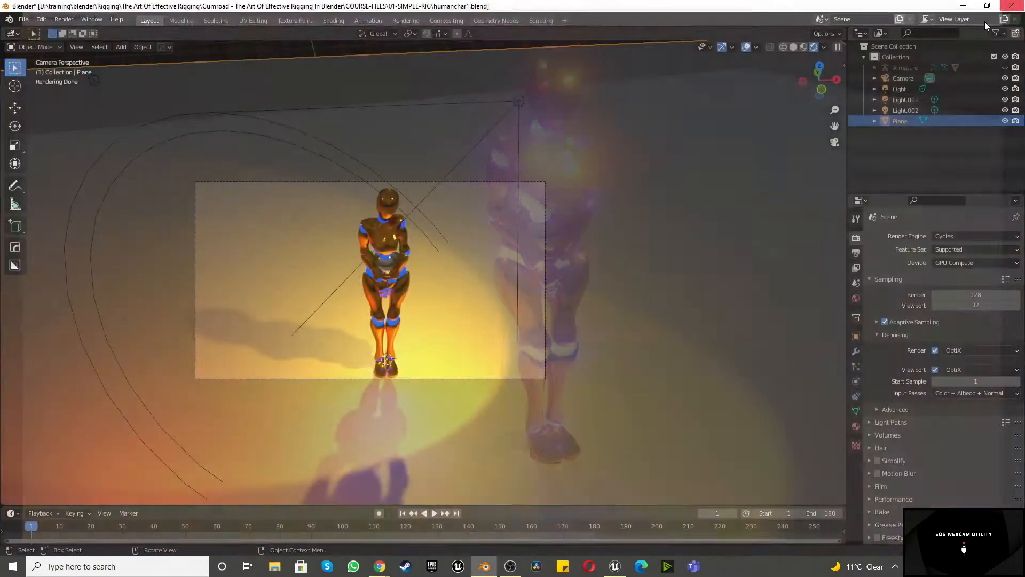
pyautogui.click(22, 20)
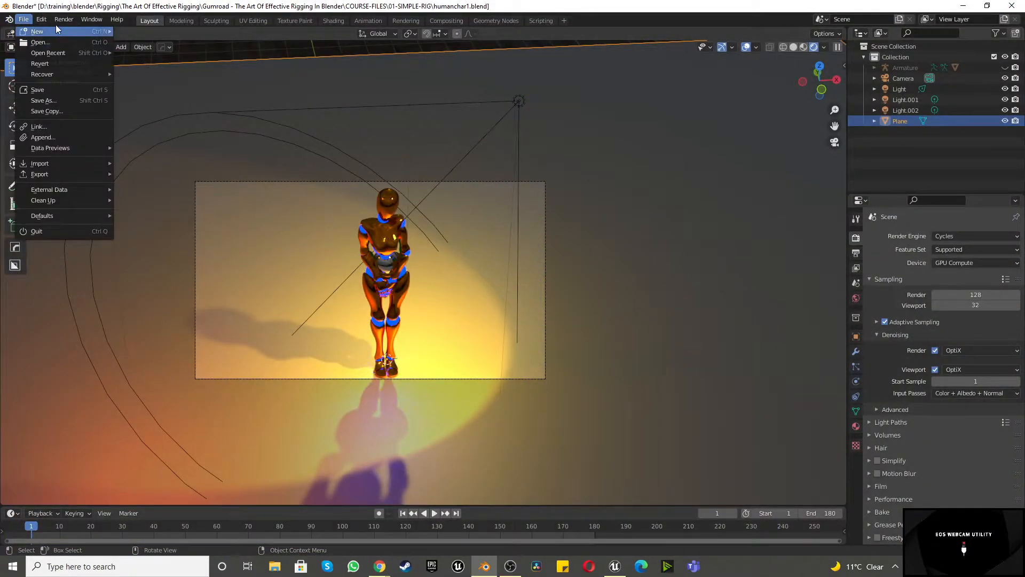
pyautogui.moveTo(57, 31)
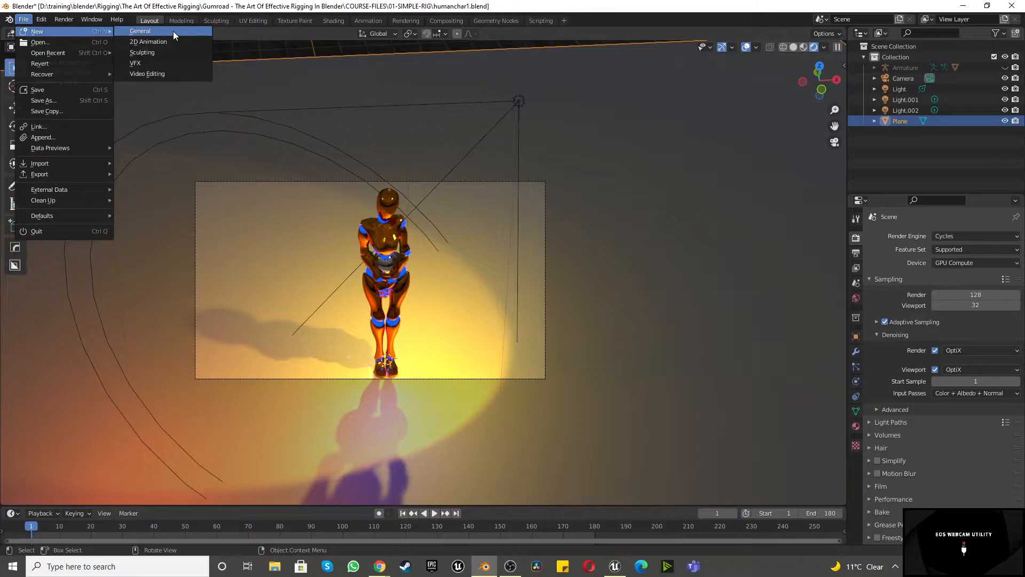
pyautogui.click(173, 33)
pyautogui.click(536, 306)
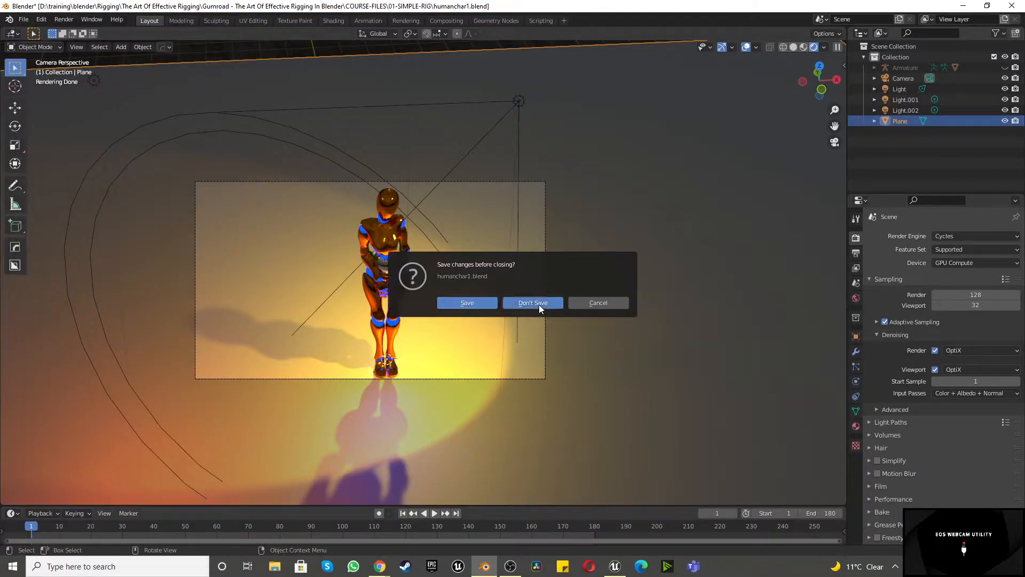
# Replace the default cube with a Monkey mesh and shade it smooth.
pyautogui.scroll(-4, 437, 270)
pyautogui.scroll(5, 438, 271)
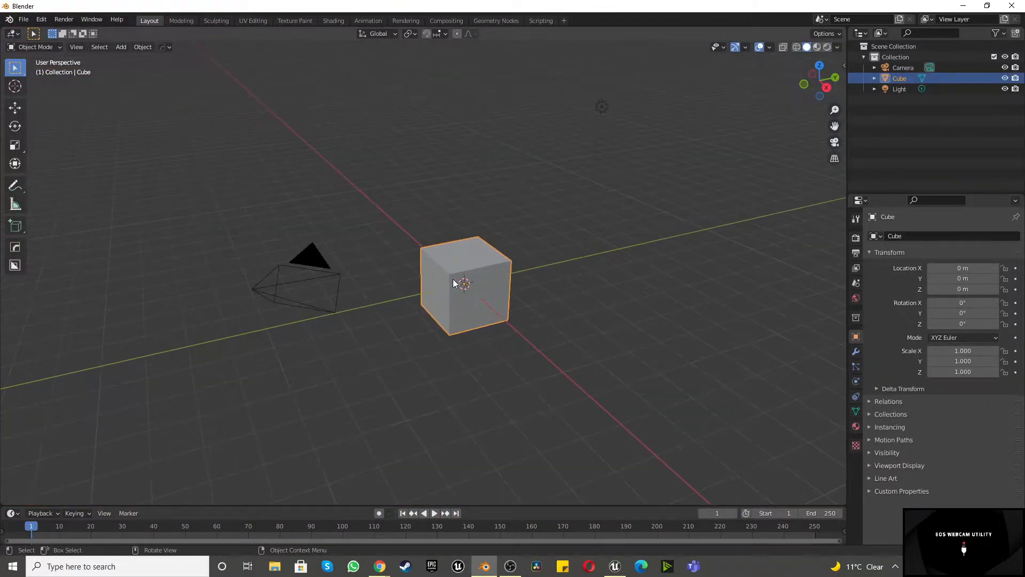
pyautogui.press('Delete')
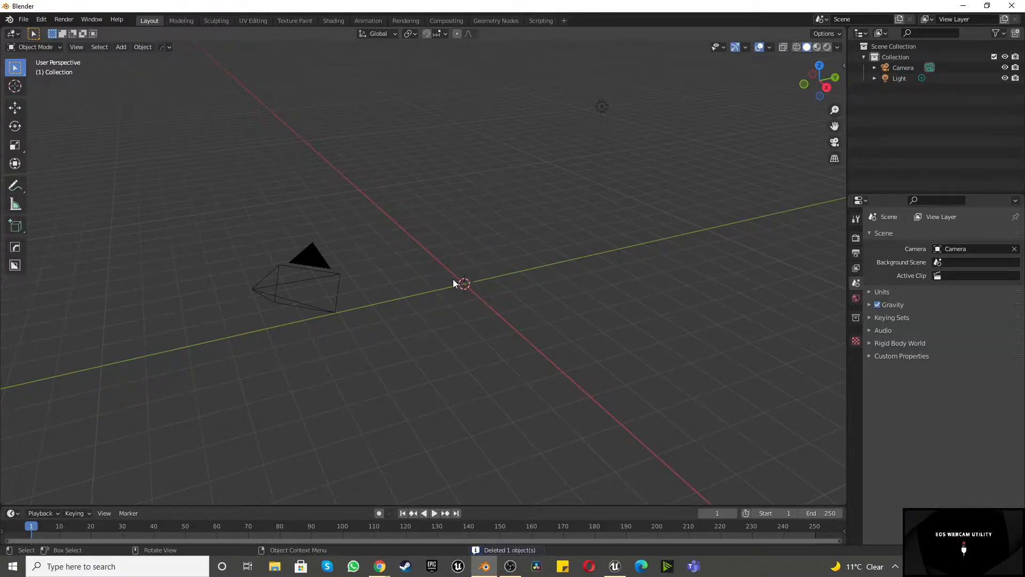
pyautogui.hotkey('shift', 'a')
pyautogui.moveTo(453, 279)
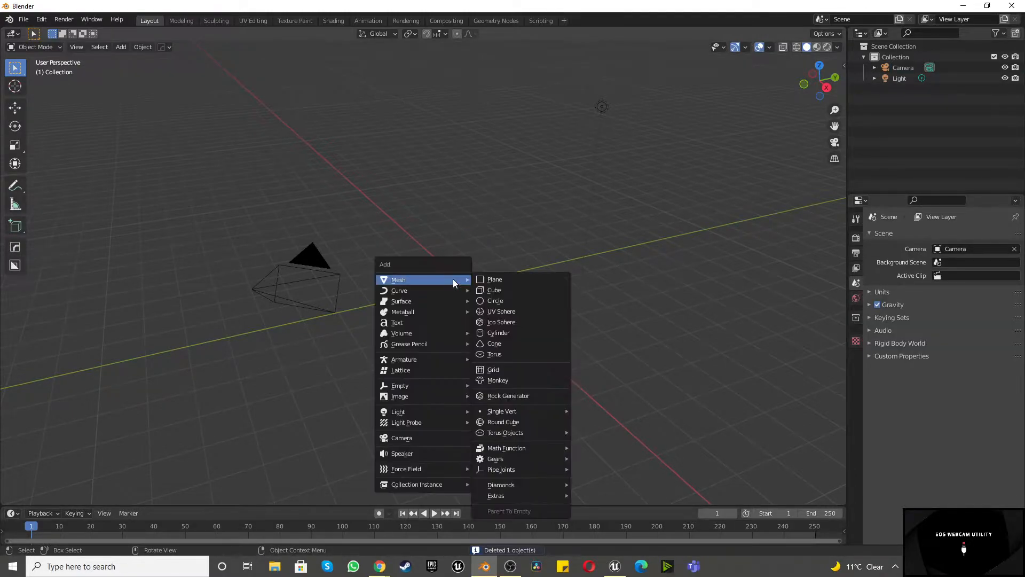
pyautogui.click(496, 379)
pyautogui.rightClick(468, 252)
pyautogui.click(468, 252)
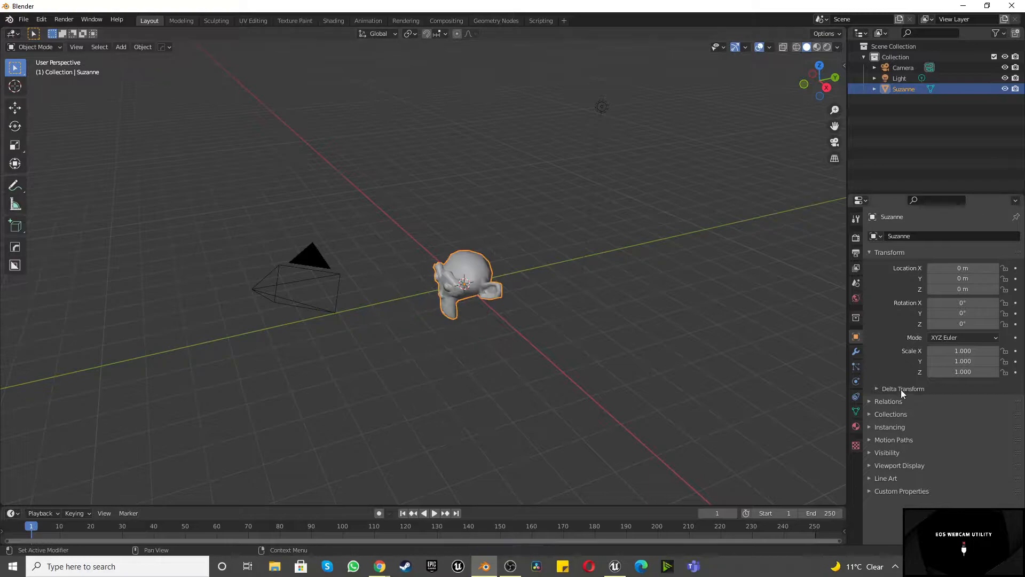
# Add a Subdivision Surface modifier to the monkey head with viewport and render levels both set to 4.
pyautogui.click(856, 352)
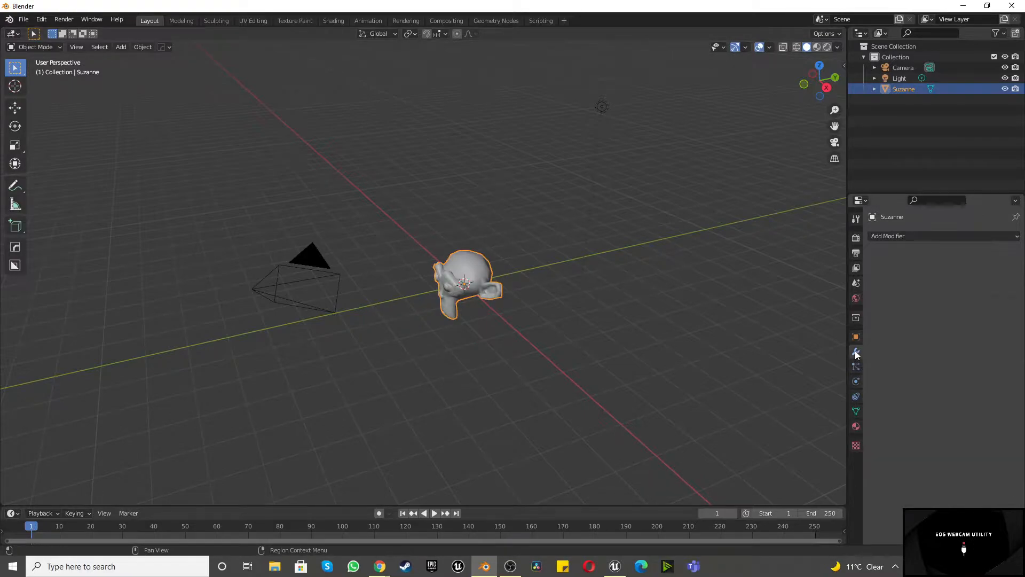
pyautogui.click(904, 236)
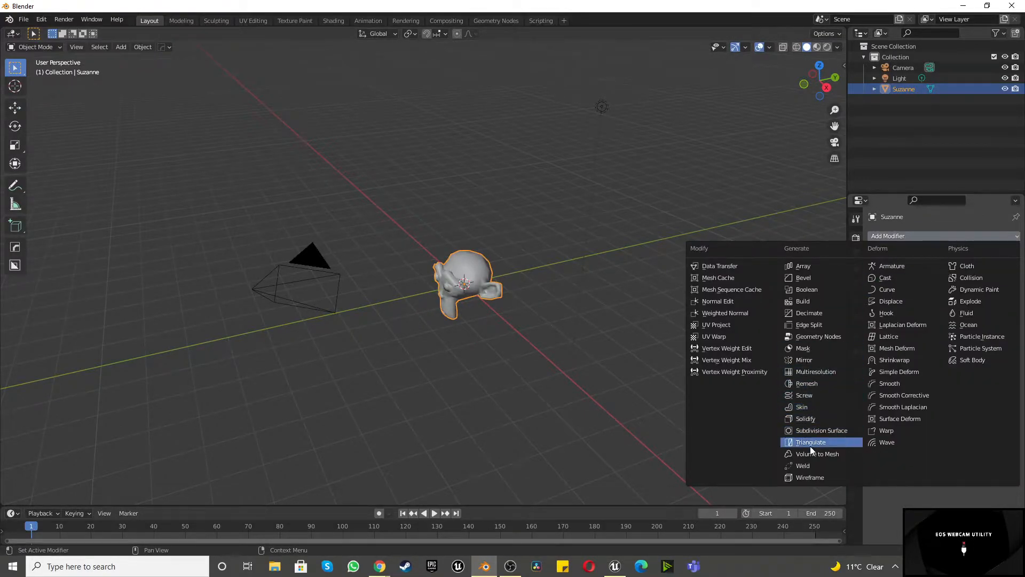
pyautogui.click(809, 430)
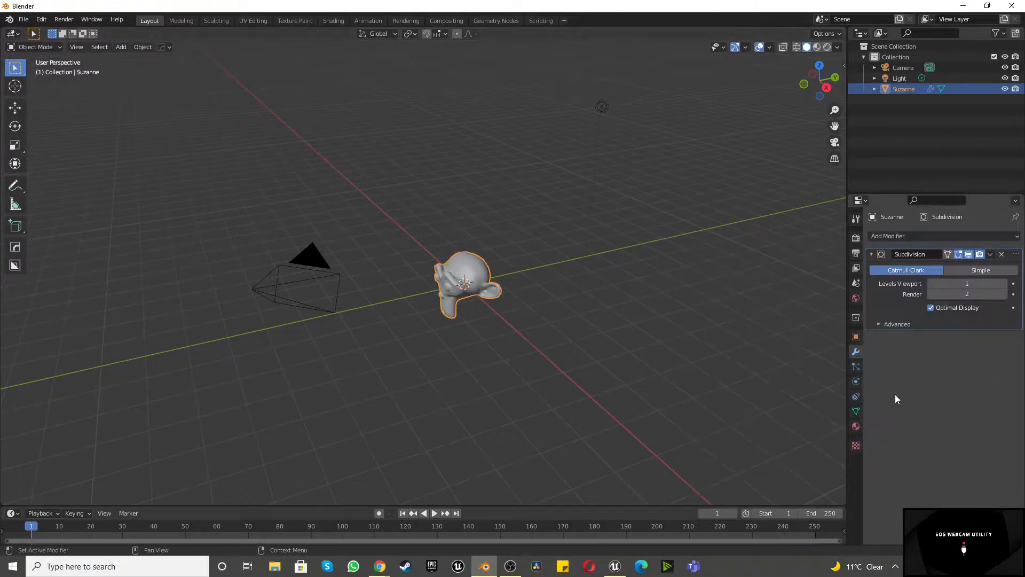
pyautogui.click(1004, 284)
pyautogui.click(1004, 283)
pyautogui.click(1004, 283)
pyautogui.click(1004, 294)
pyautogui.click(1004, 294)
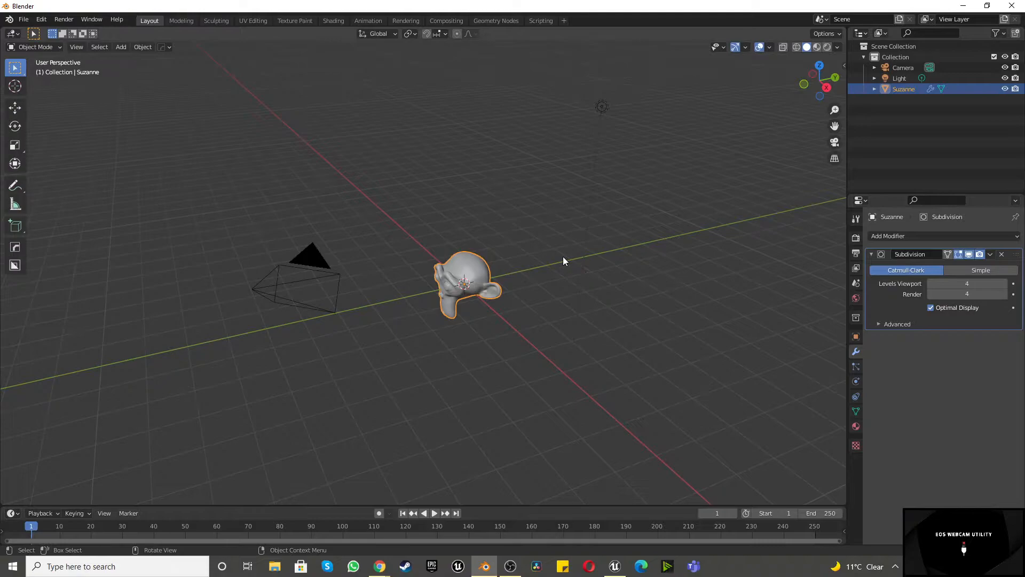
# Frame the monkey head in the front view and switch the viewport to rendered shading.
pyautogui.press('KP_1')
pyautogui.press('KP_0')
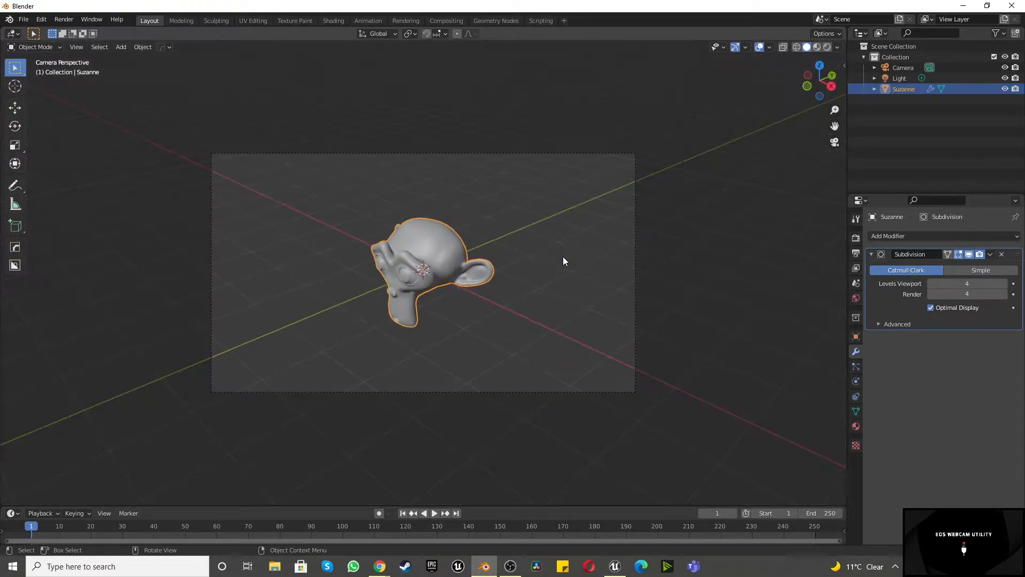
pyautogui.press('KP_Decimal')
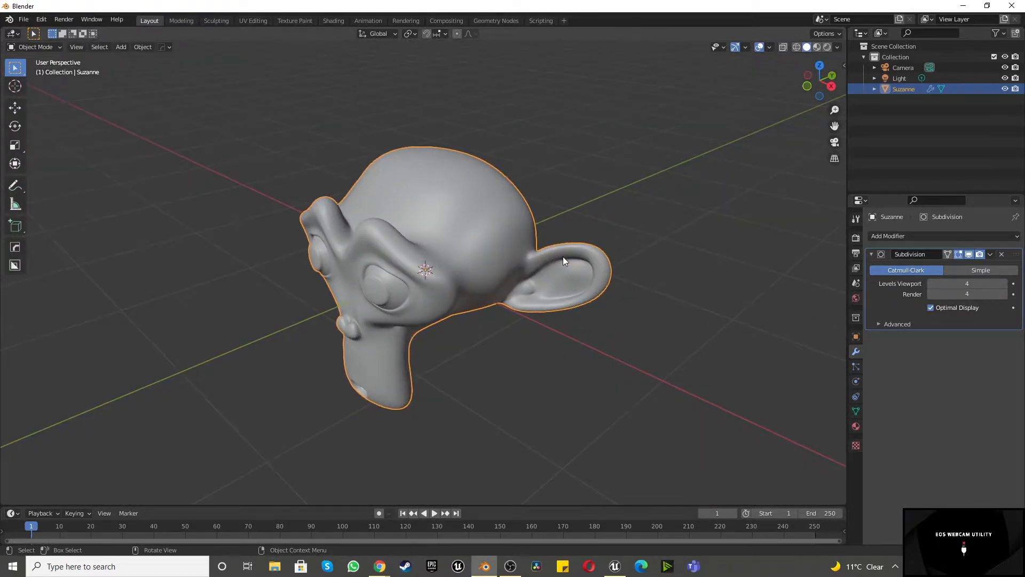
pyautogui.press('KP_1')
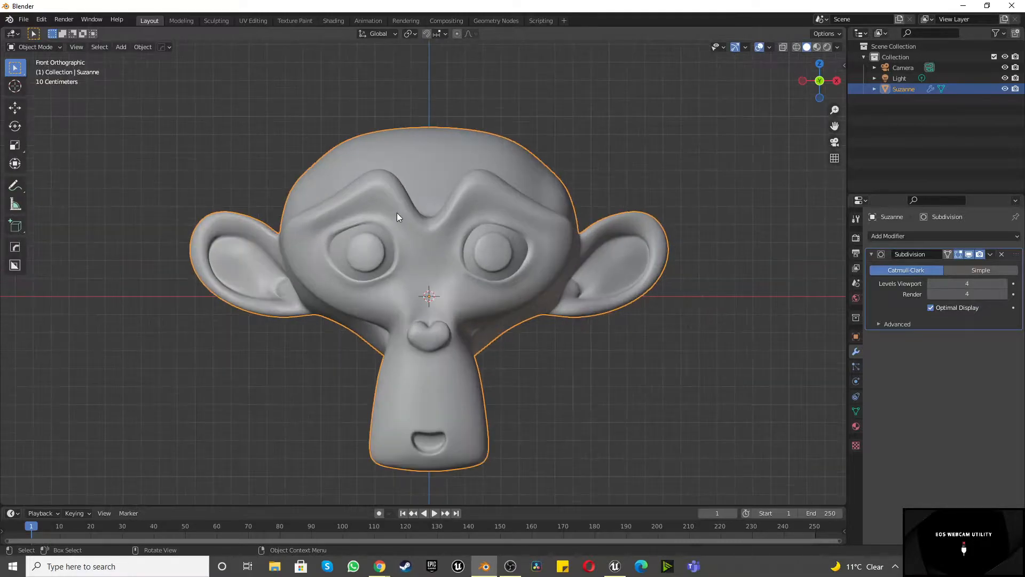
pyautogui.rightClick(405, 203)
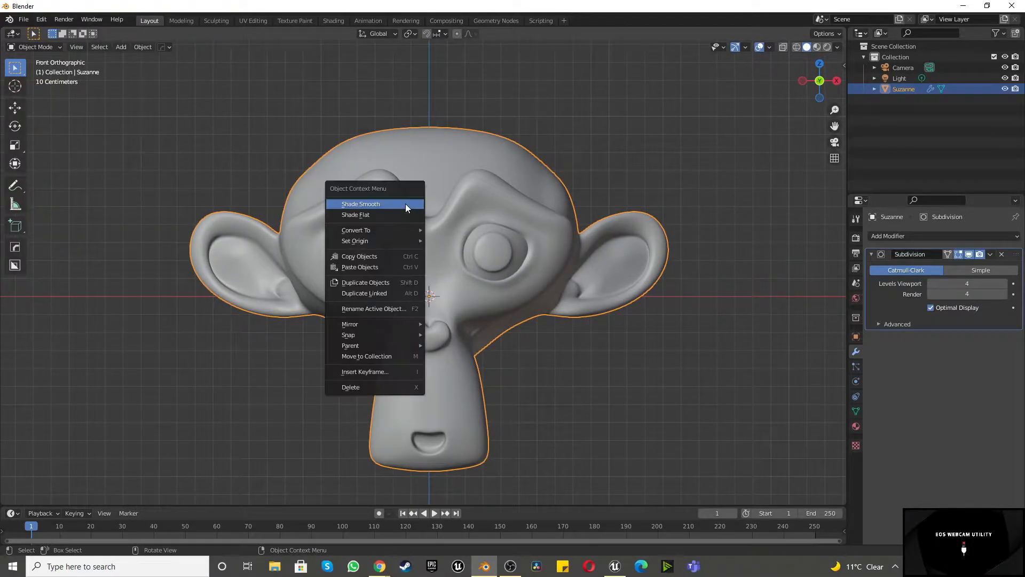
pyautogui.scroll(-3, 553, 265)
pyautogui.scroll(2, 430, 251)
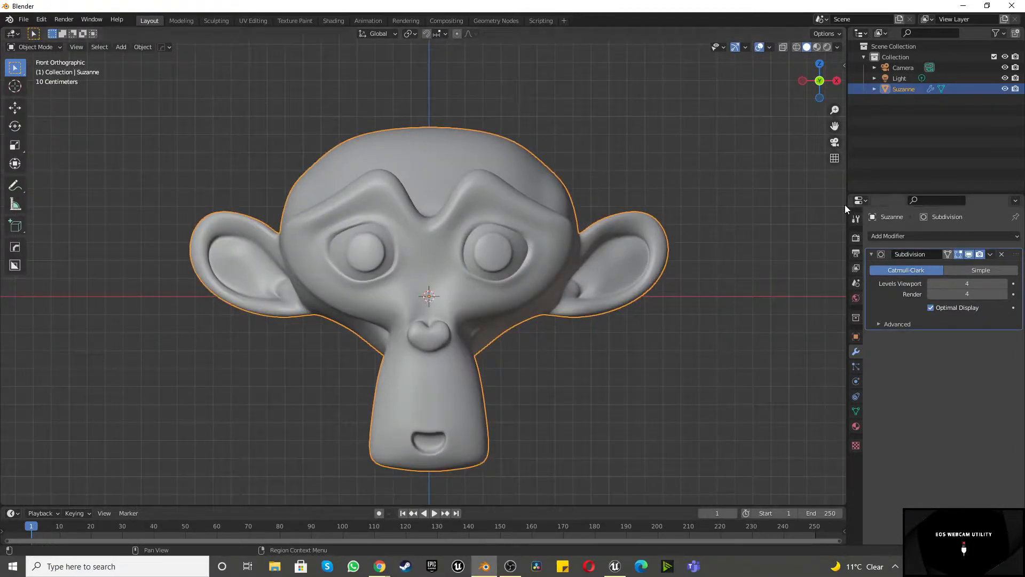
pyautogui.click(828, 47)
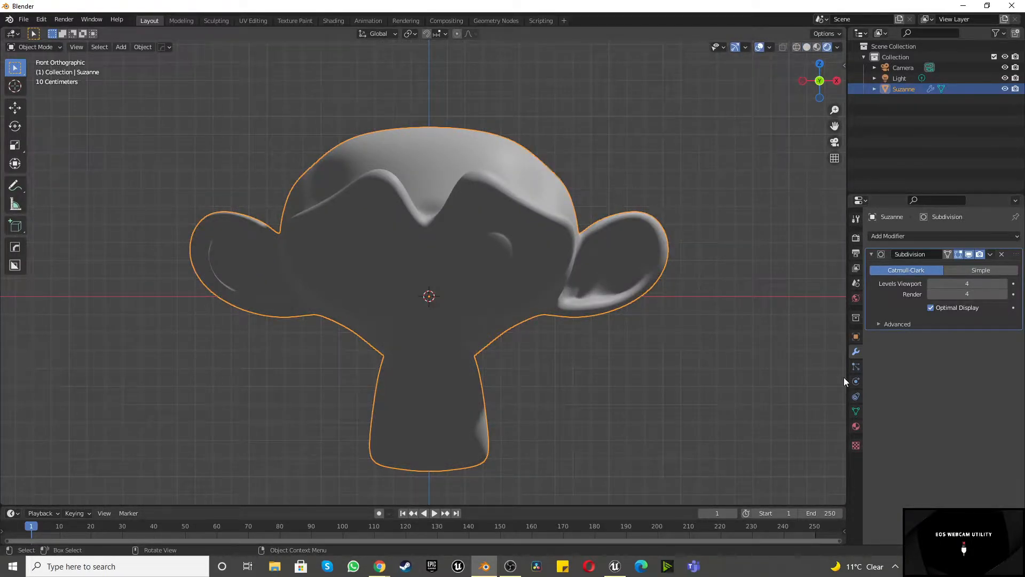
# Create a material on the monkey head with a Glossy BSDF surface and a roughness of 0.1.
pyautogui.click(856, 445)
pyautogui.click(856, 428)
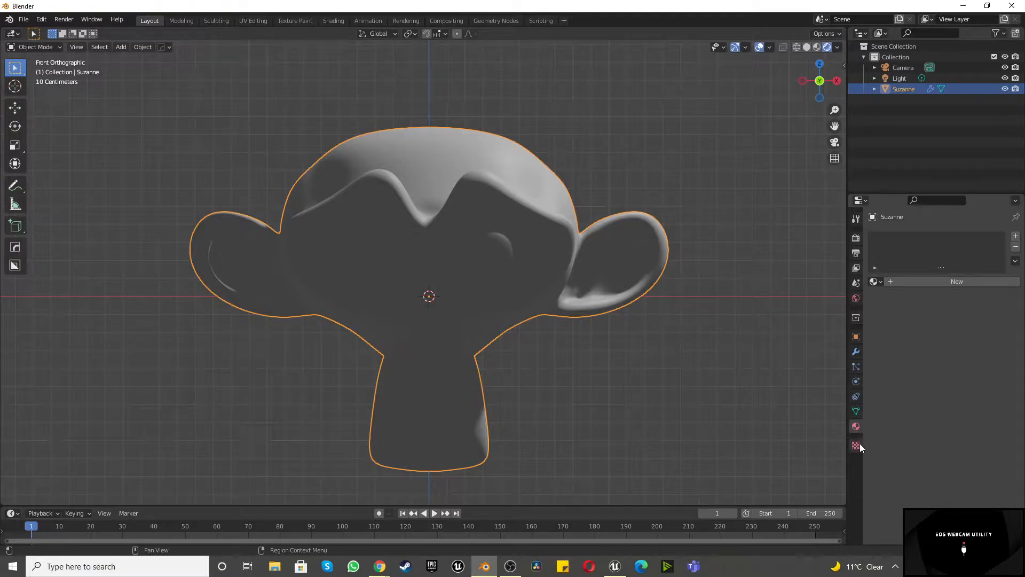
pyautogui.click(930, 281)
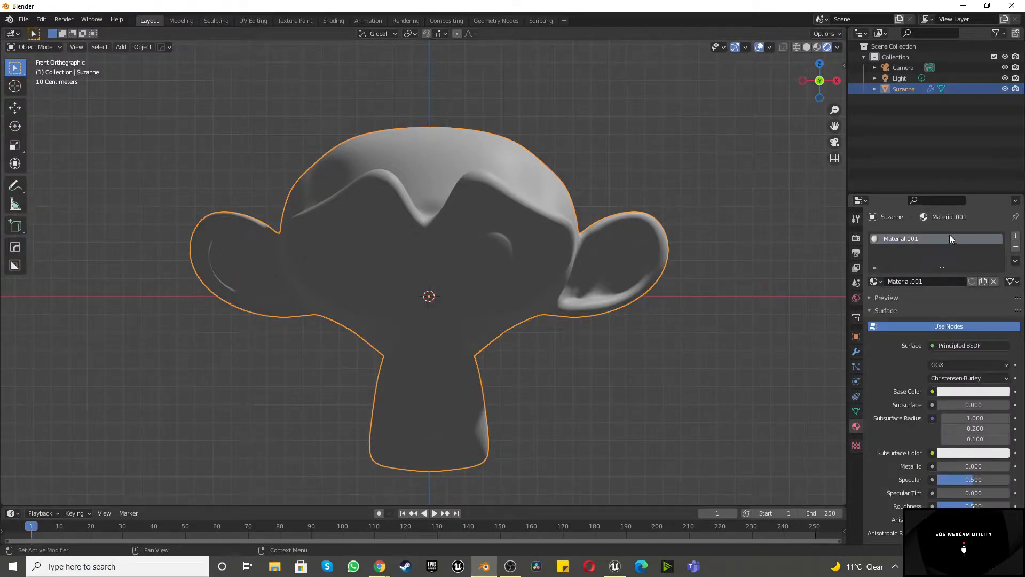
pyautogui.click(942, 345)
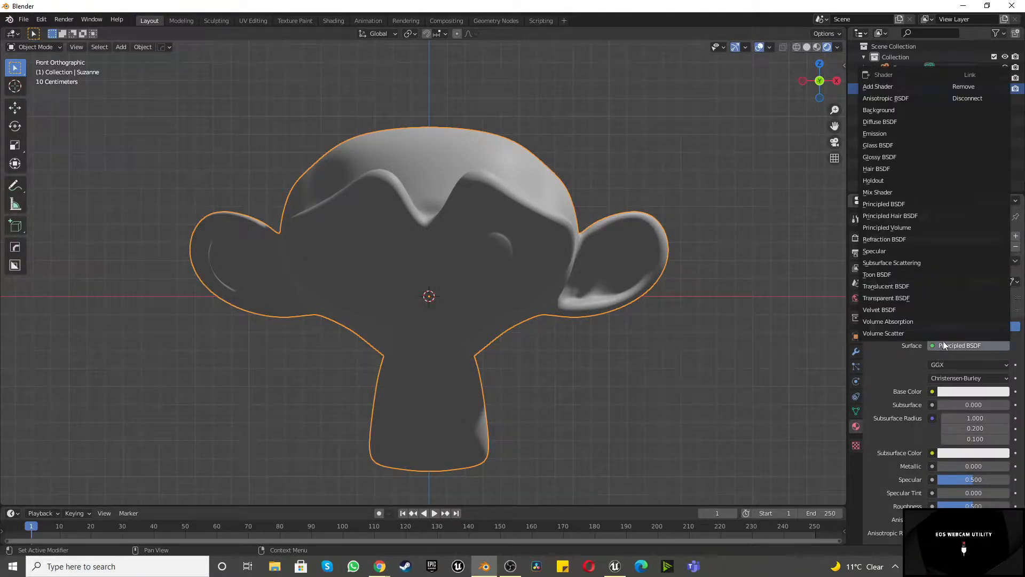
pyautogui.click(886, 158)
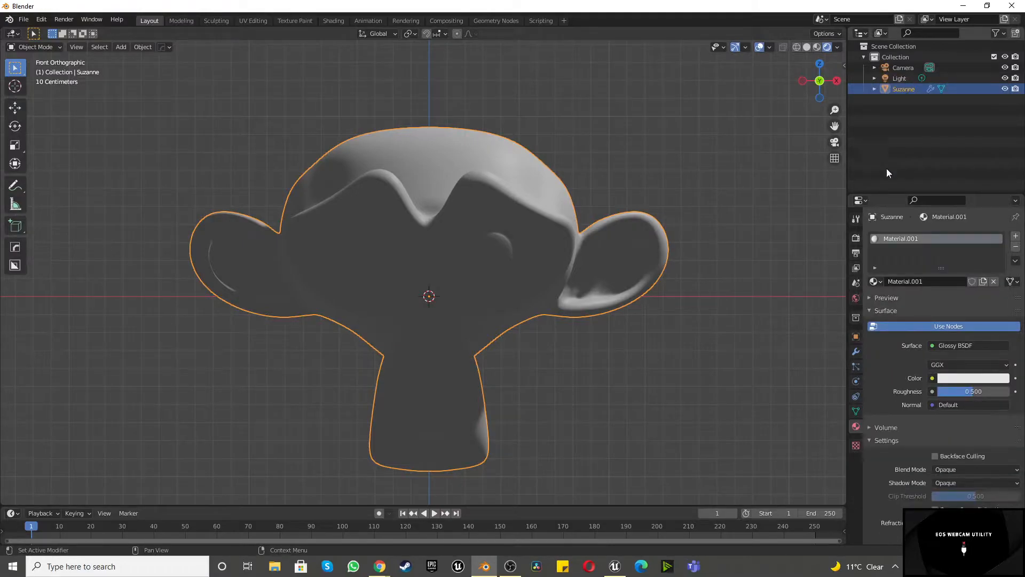
pyautogui.click(963, 392)
pyautogui.write('0')
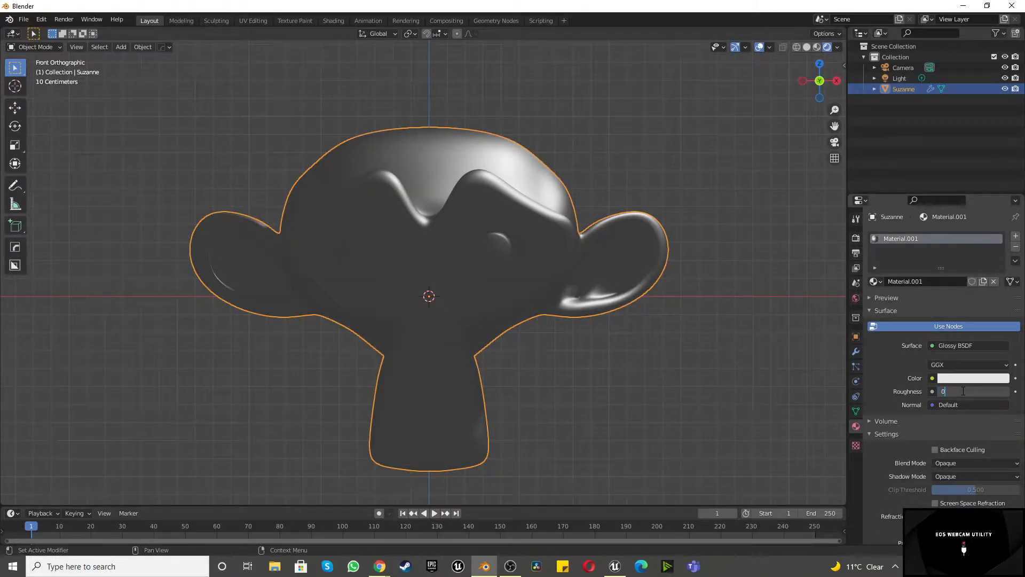
pyautogui.write('.1')
pyautogui.press('Return')
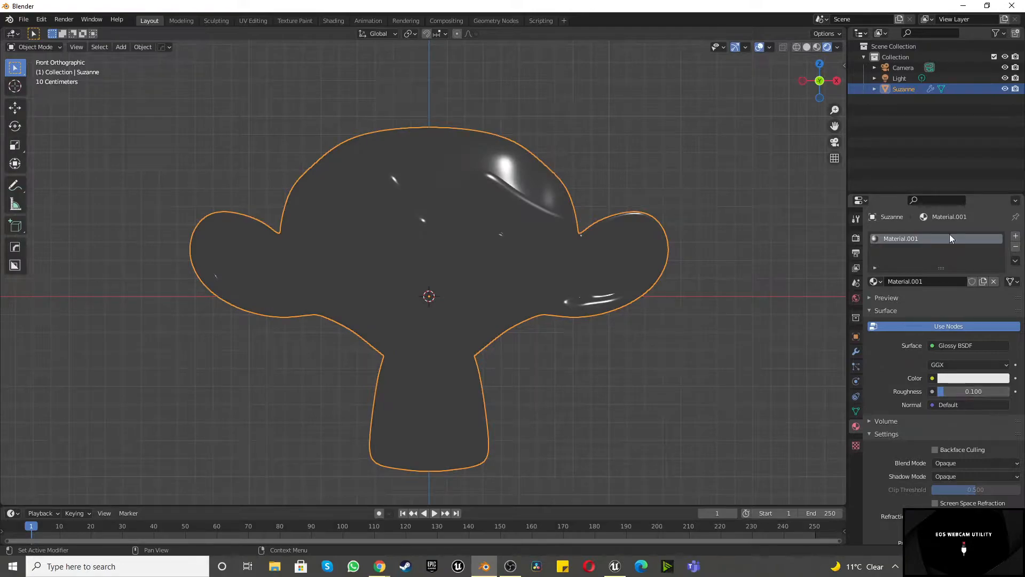
# Add a second material to the monkey head as a red Glossy BSDF with a roughness of 0.
pyautogui.click(1015, 236)
pyautogui.click(940, 302)
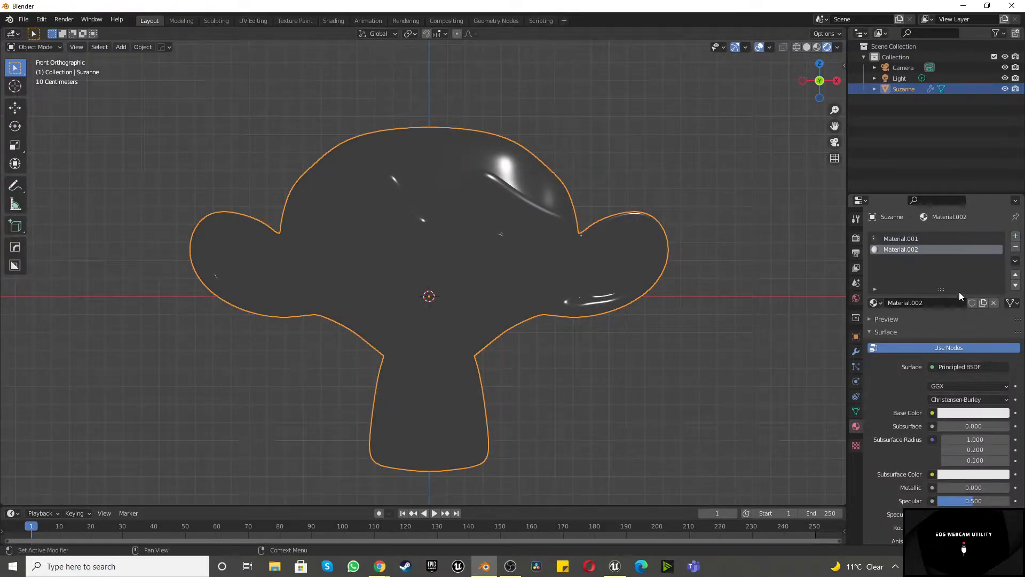
pyautogui.click(951, 367)
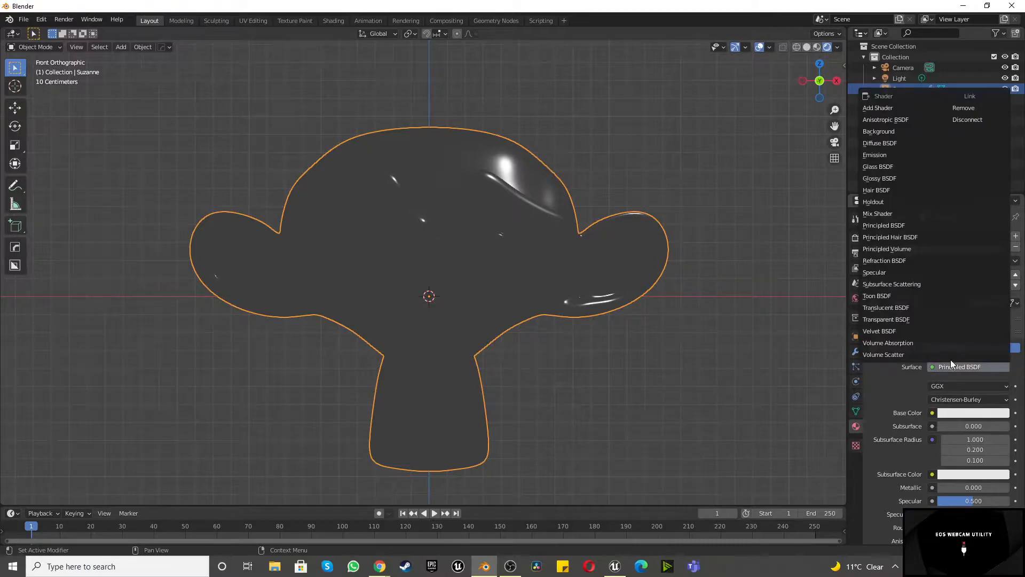
pyautogui.click(917, 176)
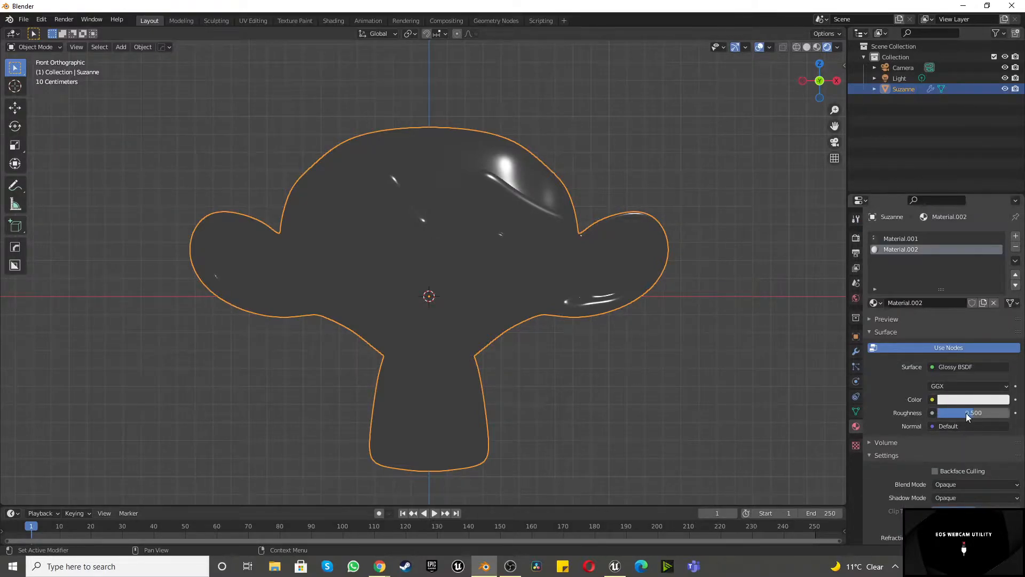
pyautogui.moveTo(967, 415); pyautogui.dragTo(940, 414)
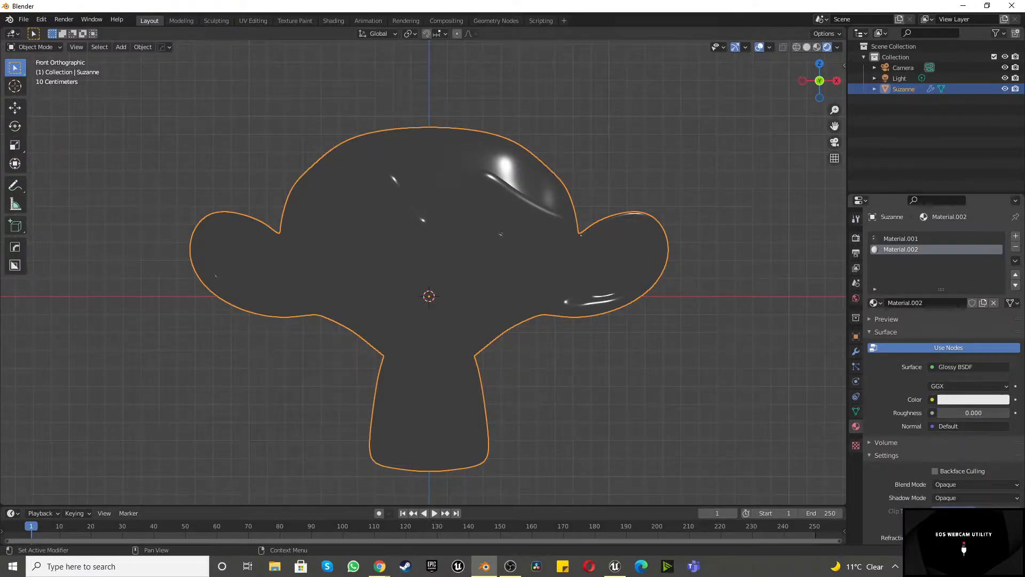
pyautogui.click(986, 400)
pyautogui.moveTo(954, 299); pyautogui.dragTo(956, 324)
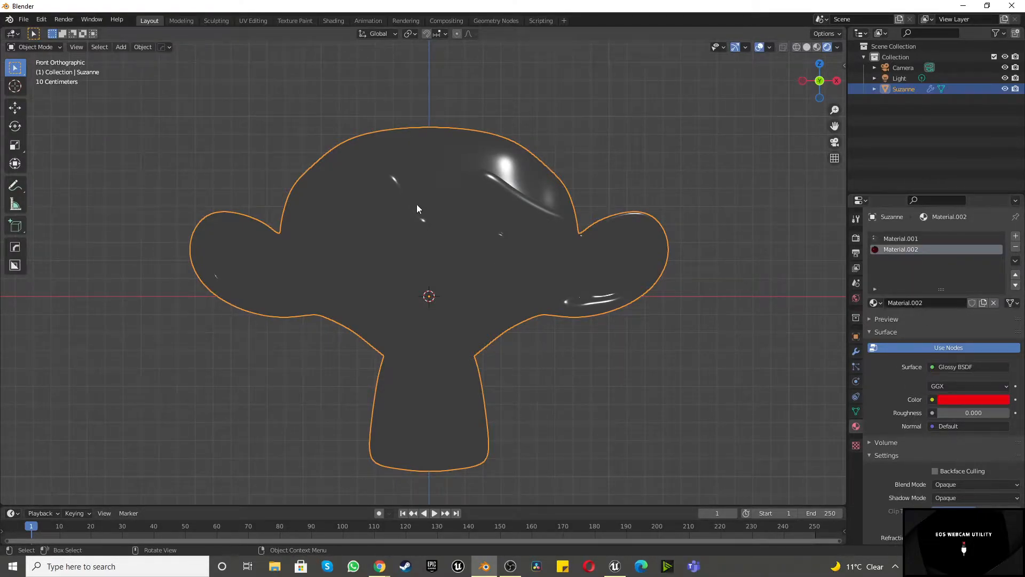
# Assign the red glossy Material.002 to the eight eyeball faces of the left-hand eye as seen from the front.
pyautogui.press('Tab')
pyautogui.scroll(5, 376, 250)
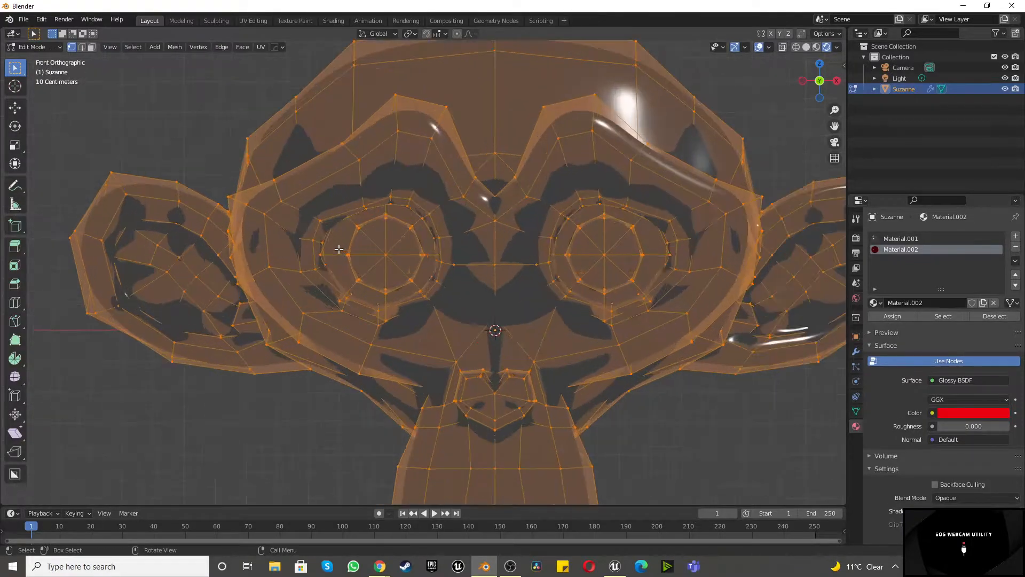
pyautogui.press('3')
pyautogui.click(379, 238)
pyautogui.keyDown('shift'); pyautogui.click(397, 243); pyautogui.keyUp('shift')
pyautogui.keyDown('shift'); pyautogui.click(404, 248); pyautogui.keyUp('shift')
pyautogui.keyDown('shift'); pyautogui.click(408, 270); pyautogui.keyUp('shift')
pyautogui.keyDown('shift'); pyautogui.click(394, 279); pyautogui.keyUp('shift')
pyautogui.keyDown('shift'); pyautogui.click(380, 272); pyautogui.keyUp('shift')
pyautogui.keyDown('shift'); pyautogui.click(367, 261); pyautogui.keyUp('shift')
pyautogui.keyDown('shift'); pyautogui.click(364, 246); pyautogui.keyUp('shift')
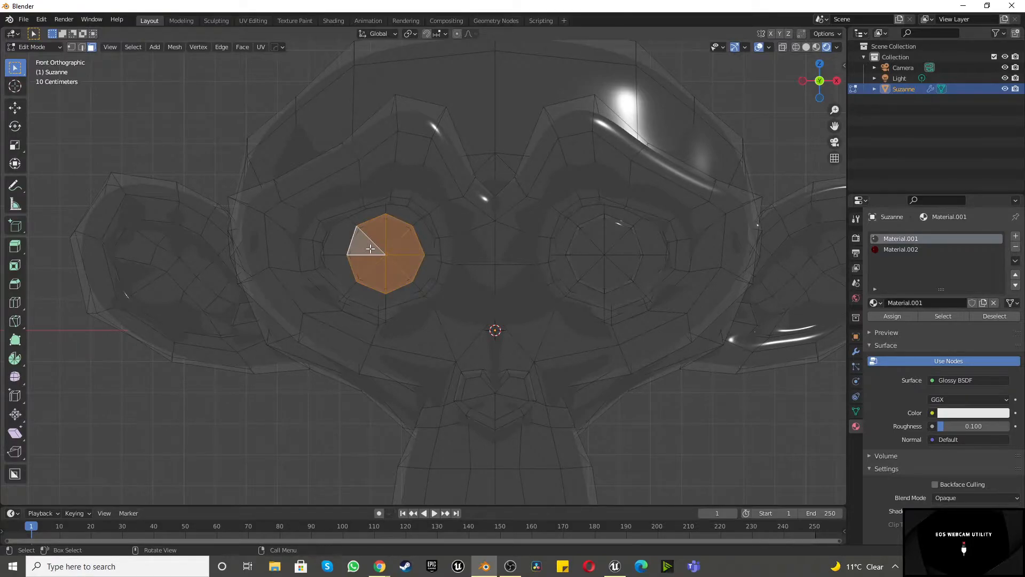
pyautogui.click(903, 250)
pyautogui.click(890, 316)
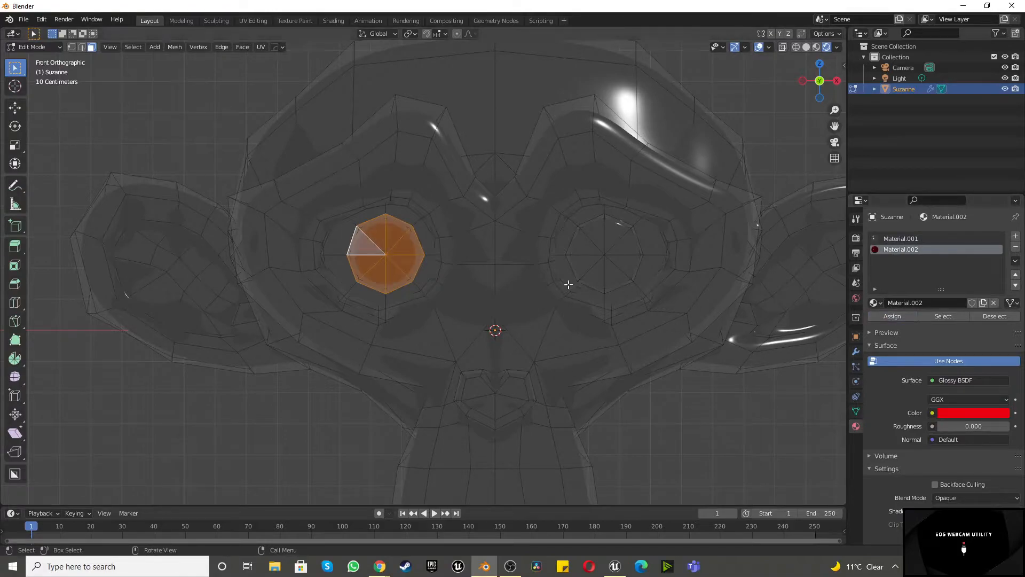
# Add a third material to the monkey head as an orange Glossy BSDF with a roughness of 0.
pyautogui.scroll(-6, 476, 258)
pyautogui.scroll(4, 477, 275)
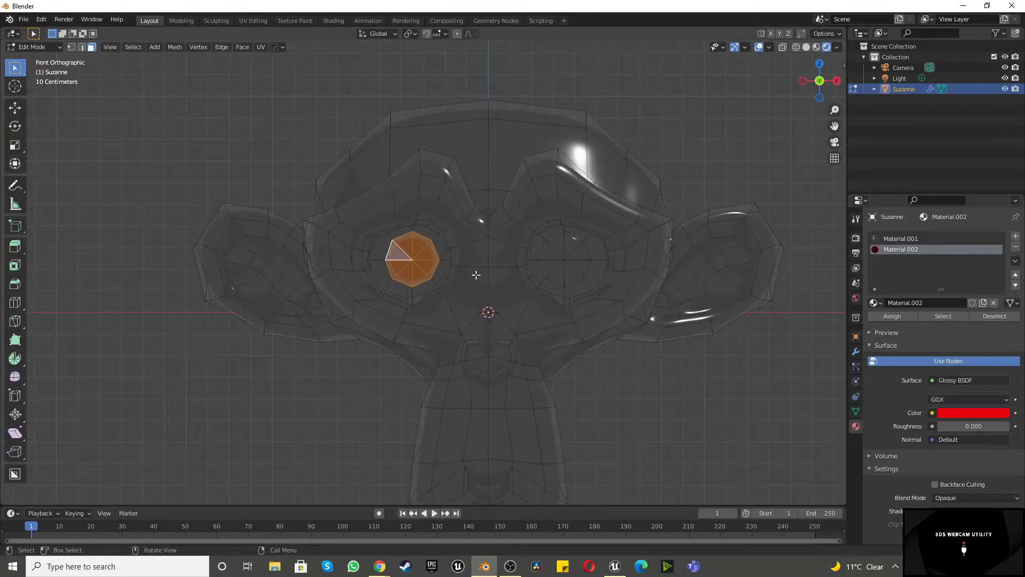
pyautogui.click(1015, 235)
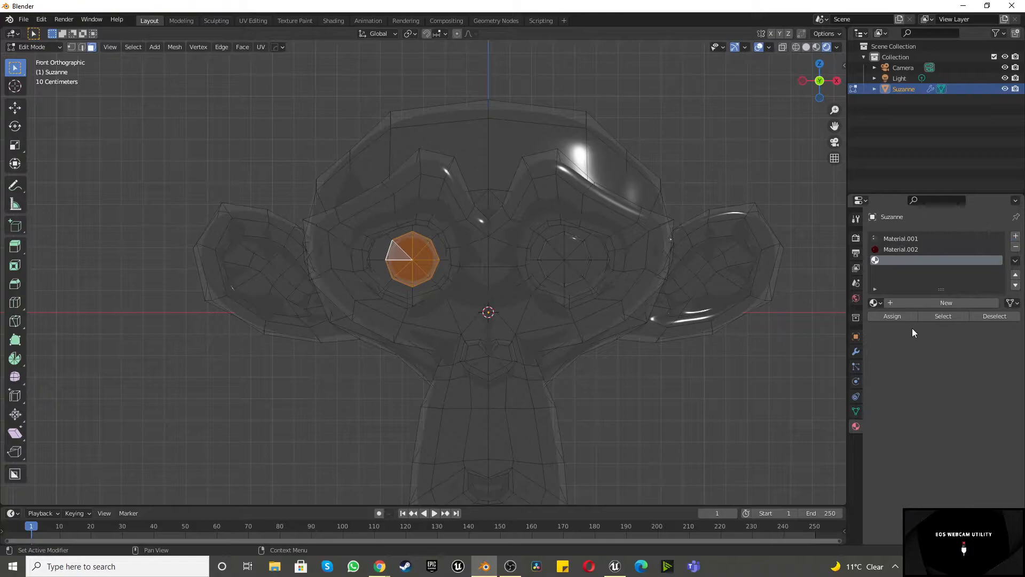
pyautogui.click(918, 303)
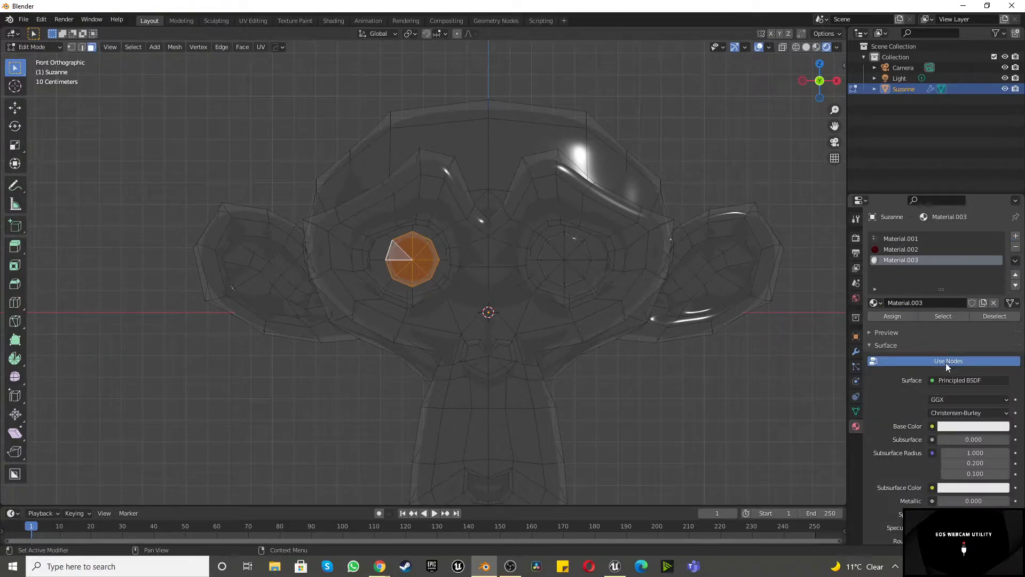
pyautogui.click(956, 379)
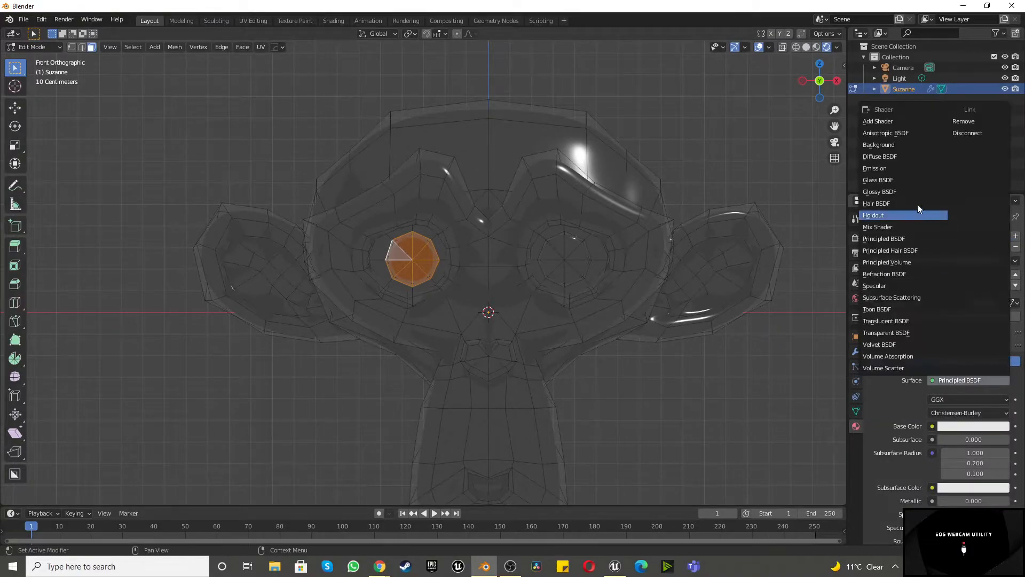
pyautogui.click(912, 191)
pyautogui.click(947, 413)
pyautogui.moveTo(953, 304); pyautogui.dragTo(934, 333)
pyautogui.moveTo(965, 426); pyautogui.dragTo(937, 425)
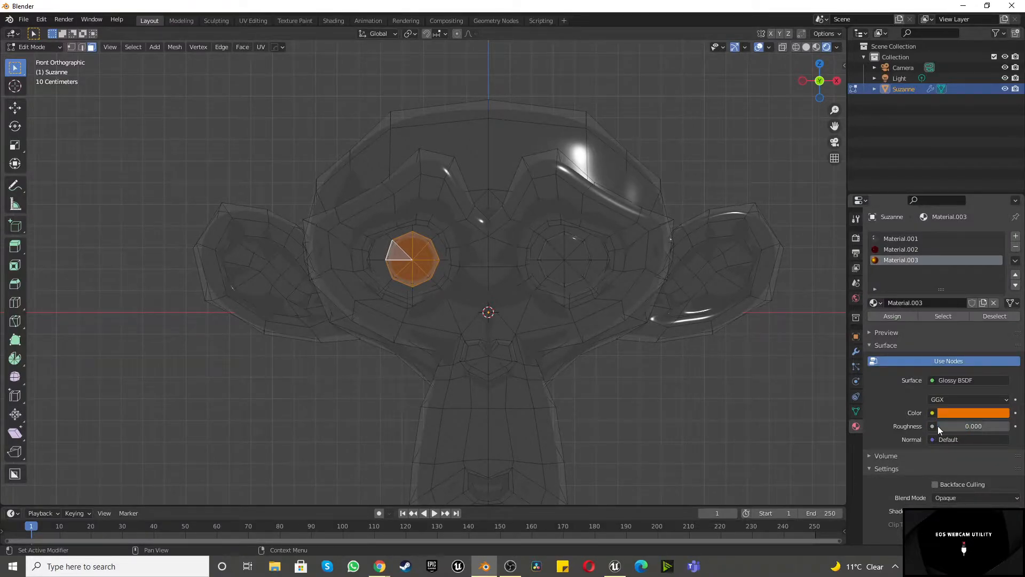
# Assign the orange glossy Material.003 to the eight eyeball faces of the right-hand eye as seen from the front.
pyautogui.click(574, 243)
pyautogui.keyDown('shift'); pyautogui.click(549, 257); pyautogui.keyUp('shift')
pyautogui.keyDown('shift'); pyautogui.click(548, 267); pyautogui.keyUp('shift')
pyautogui.keyDown('shift'); pyautogui.click(558, 271); pyautogui.keyUp('shift')
pyautogui.keyDown('shift'); pyautogui.click(567, 269); pyautogui.keyUp('shift')
pyautogui.keyDown('shift'); pyautogui.click(581, 261); pyautogui.keyUp('shift')
pyautogui.keyDown('shift'); pyautogui.click(578, 248); pyautogui.keyUp('shift')
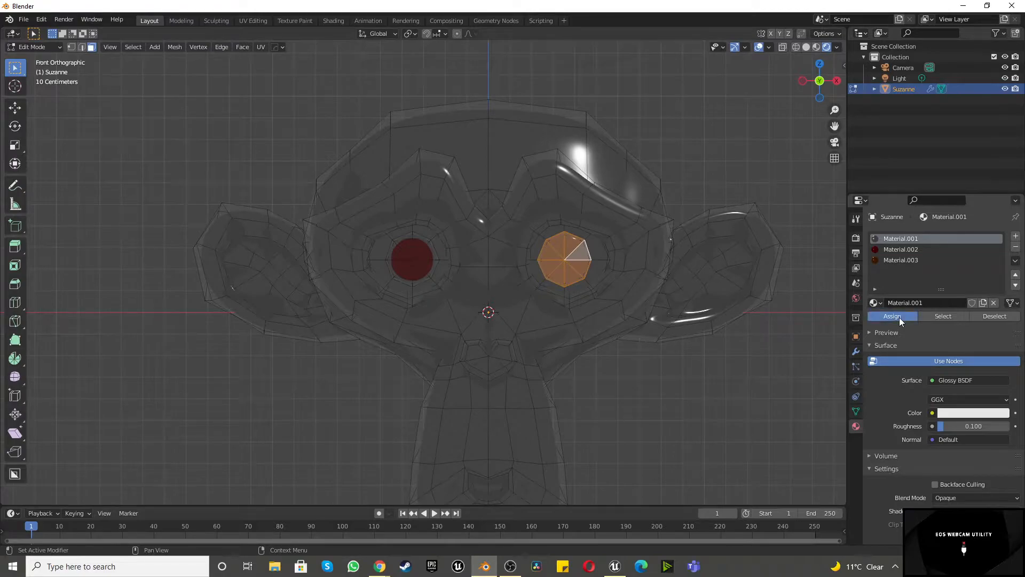
pyautogui.click(907, 261)
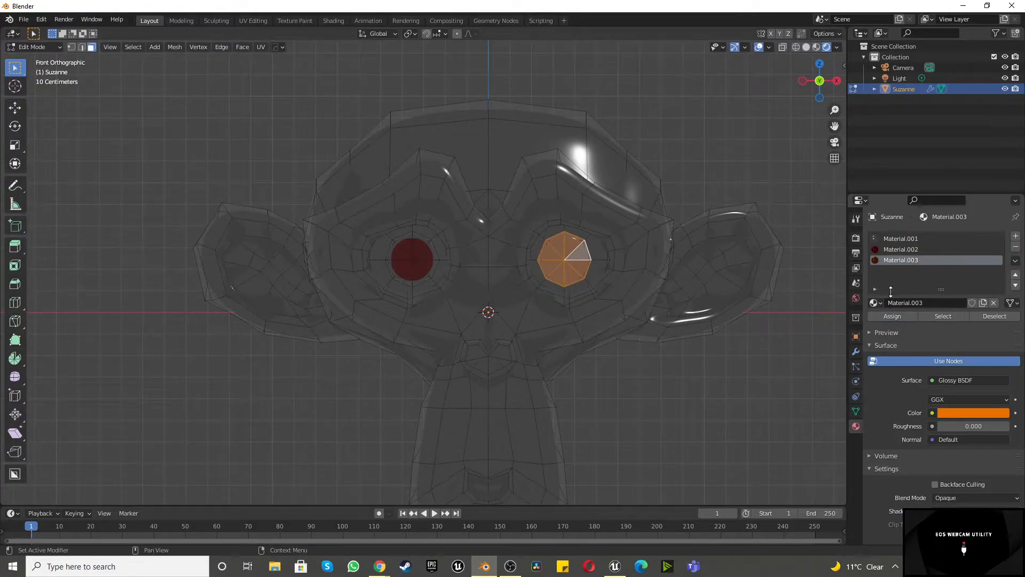
pyautogui.click(891, 316)
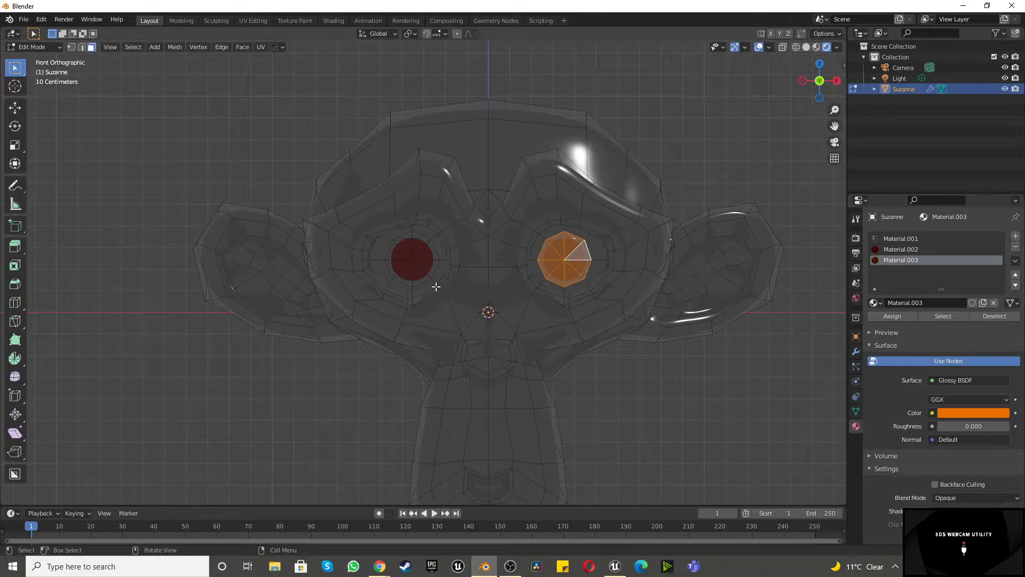
# Select the face loops that ring both eye sockets of the monkey head like a mask.
pyautogui.scroll(-4, 480, 299)
pyautogui.scroll(2, 521, 340)
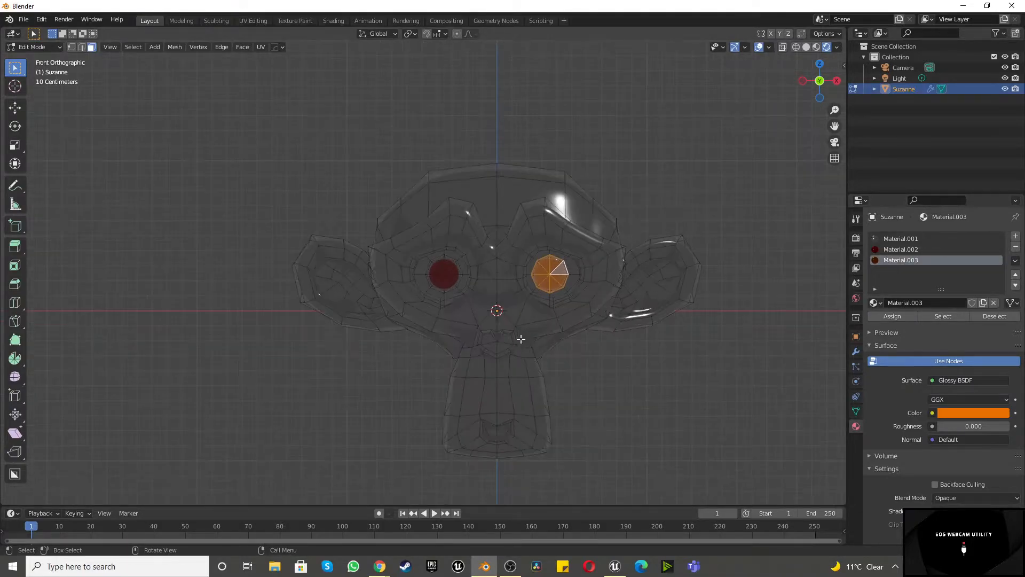
pyautogui.scroll(4, 527, 270)
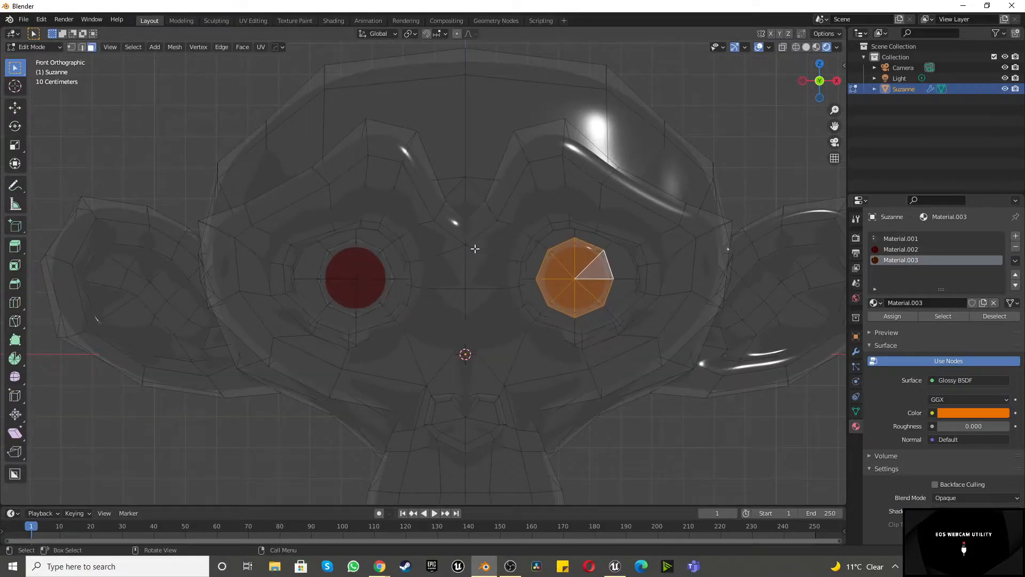
pyautogui.keyDown('alt'); pyautogui.click(514, 223); pyautogui.keyUp('alt')
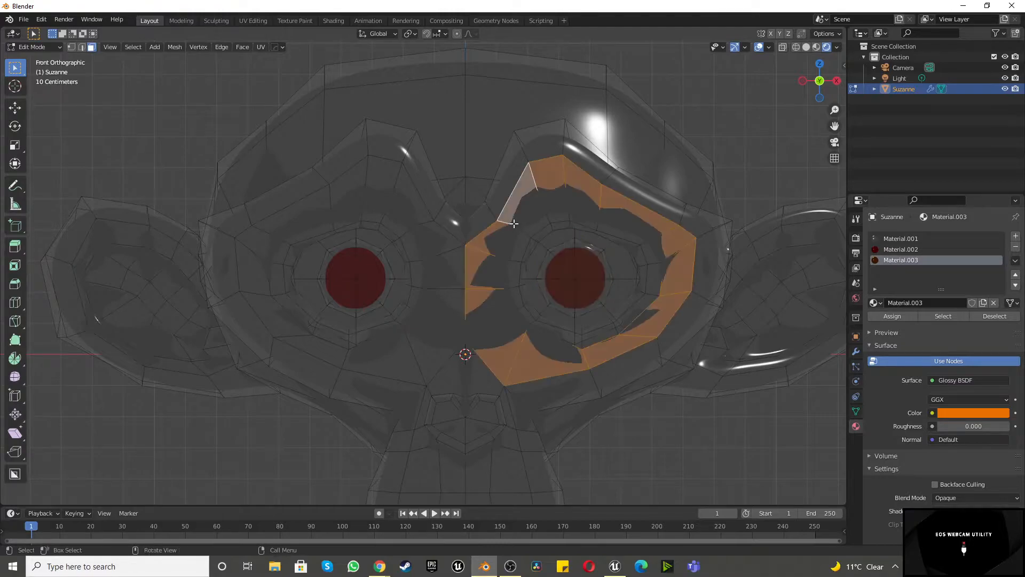
pyautogui.keyDown('alt'); pyautogui.keyDown('shift'); pyautogui.click(364, 198); pyautogui.keyUp('shift'); pyautogui.keyUp('alt')
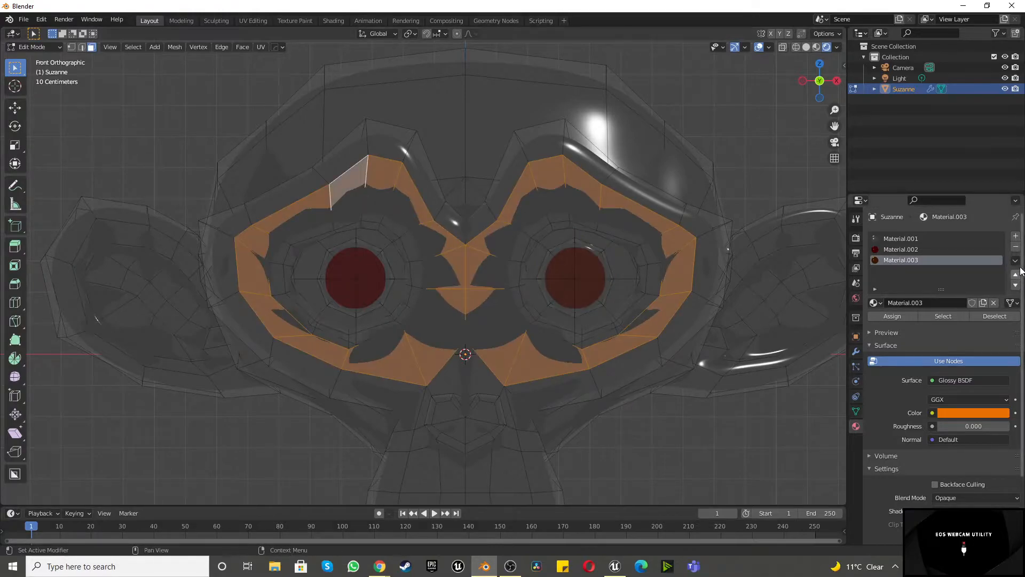
# Add a fourth material as a blue Glossy BSDF with a roughness of 0.1 and assign it to the selected eye-socket loops.
pyautogui.click(1016, 236)
pyautogui.click(903, 302)
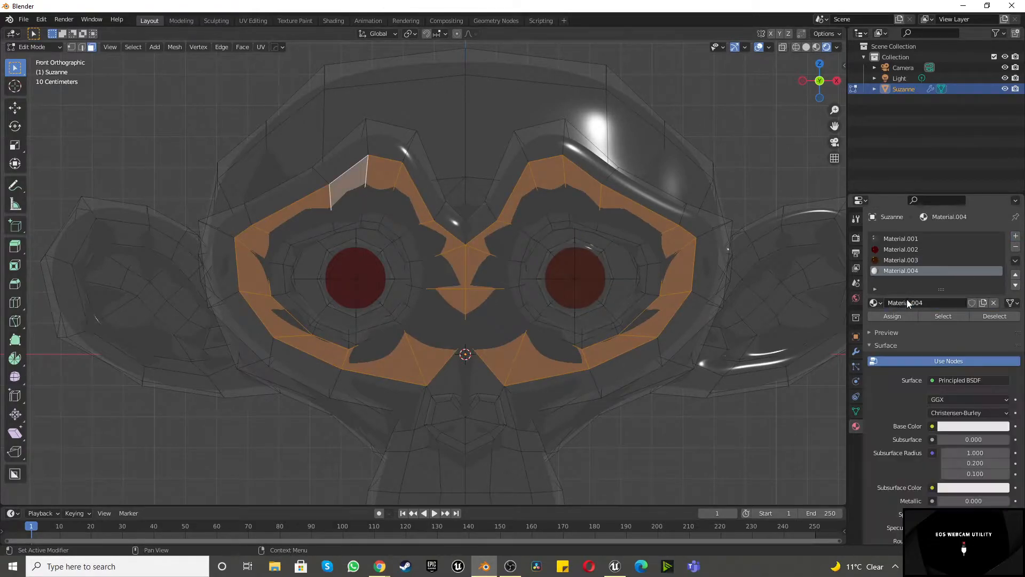
pyautogui.click(945, 380)
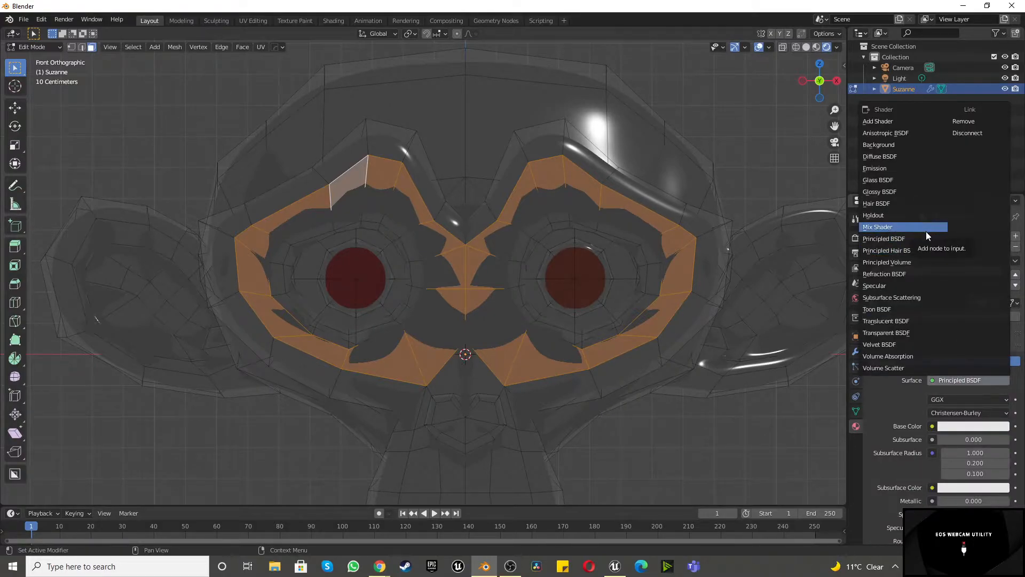
pyautogui.click(898, 190)
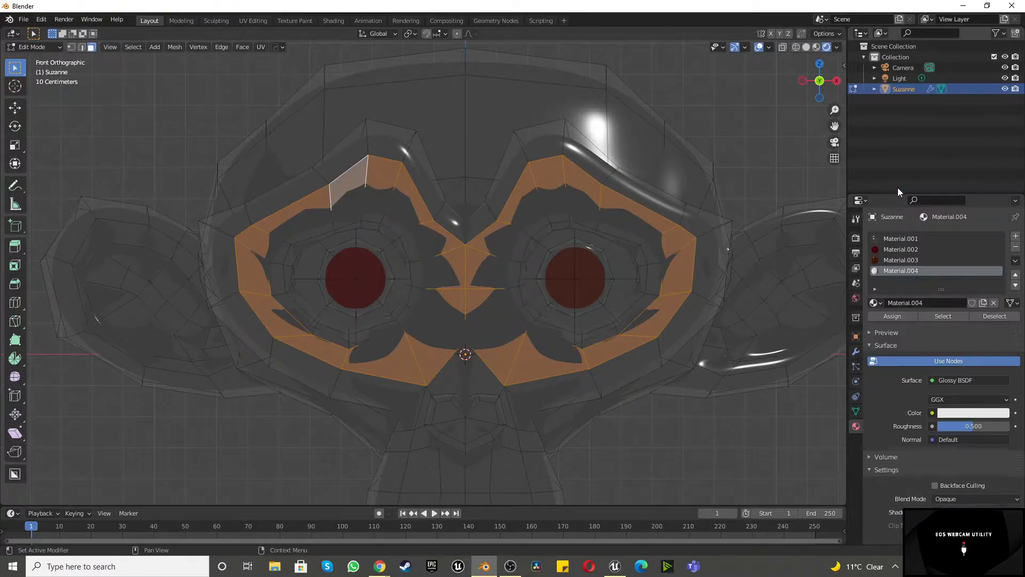
pyautogui.click(962, 381)
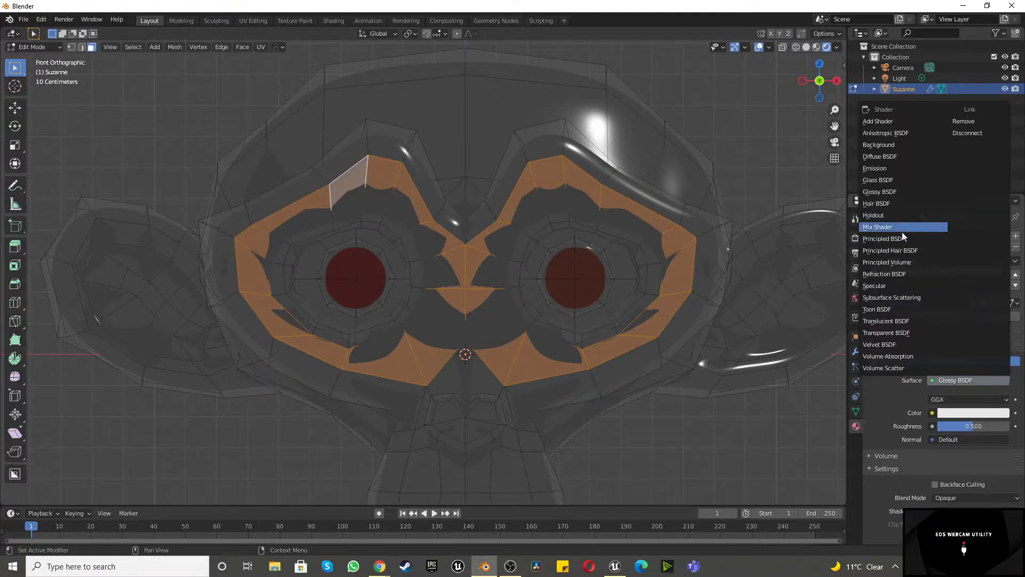
pyautogui.click(903, 192)
pyautogui.click(954, 414)
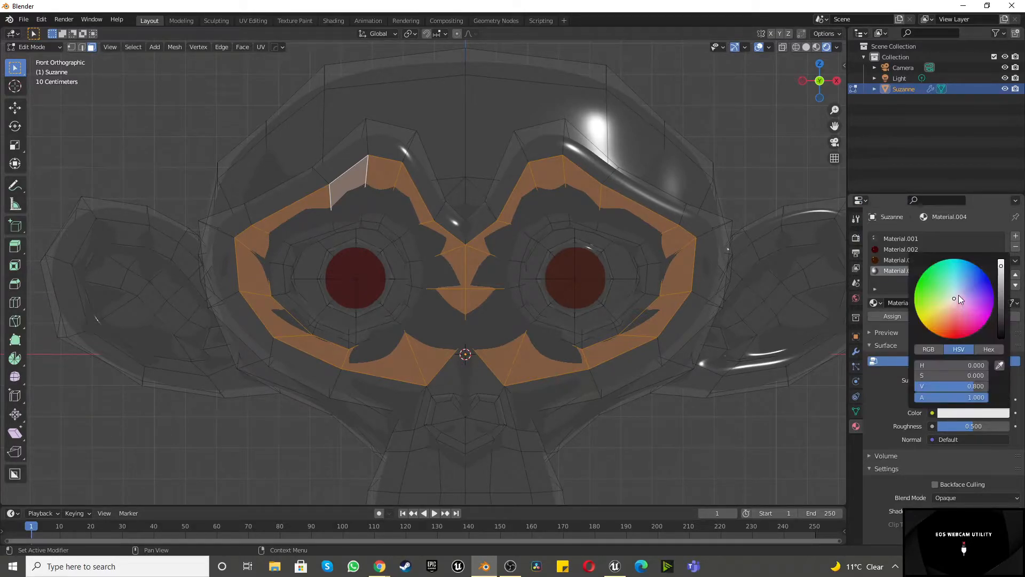
pyautogui.click(958, 296)
pyautogui.click(978, 425)
pyautogui.write('0')
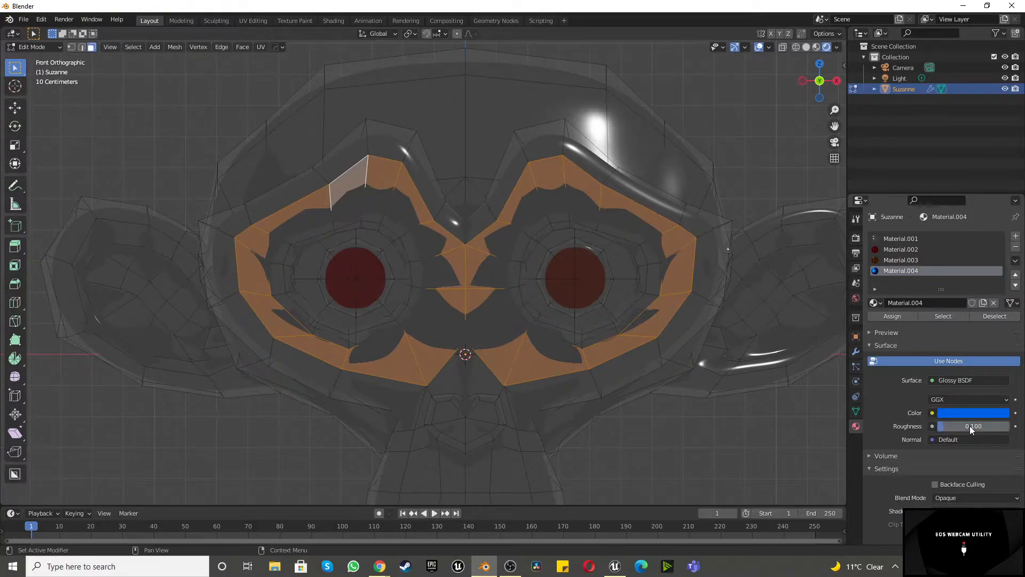
pyautogui.click(901, 314)
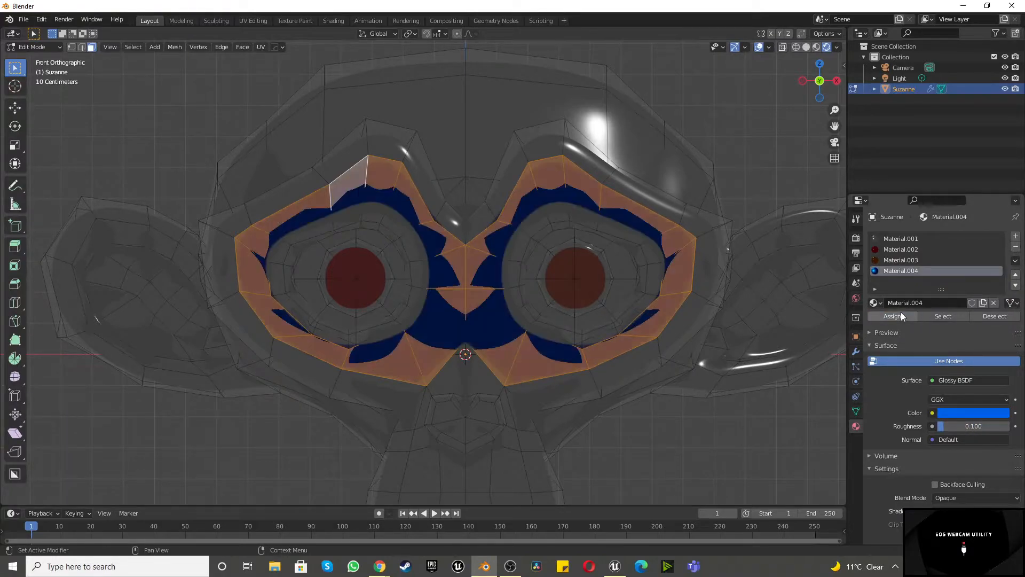
# Select a matching strip of faces on each side of the skull, running from the crown down towards the ear.
pyautogui.scroll(-5, 528, 288)
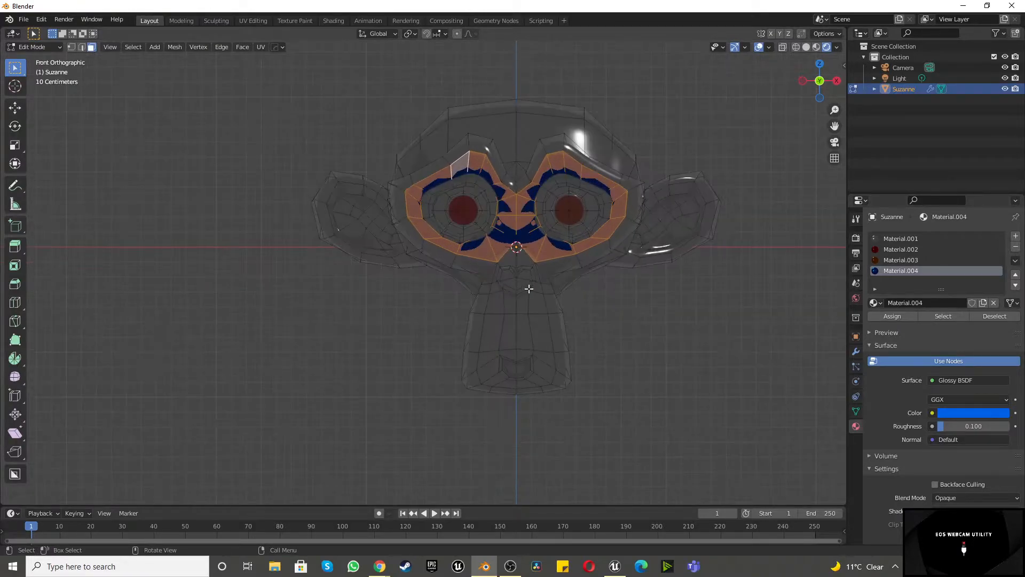
pyautogui.moveTo(501, 168); pyautogui.dragTo(481, 255, button='middle')
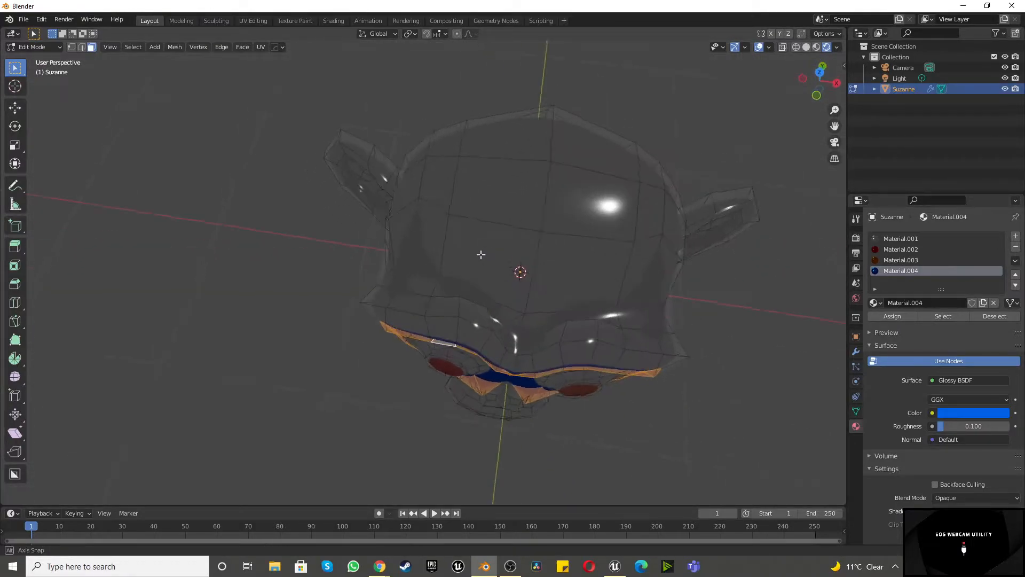
pyautogui.click(514, 183)
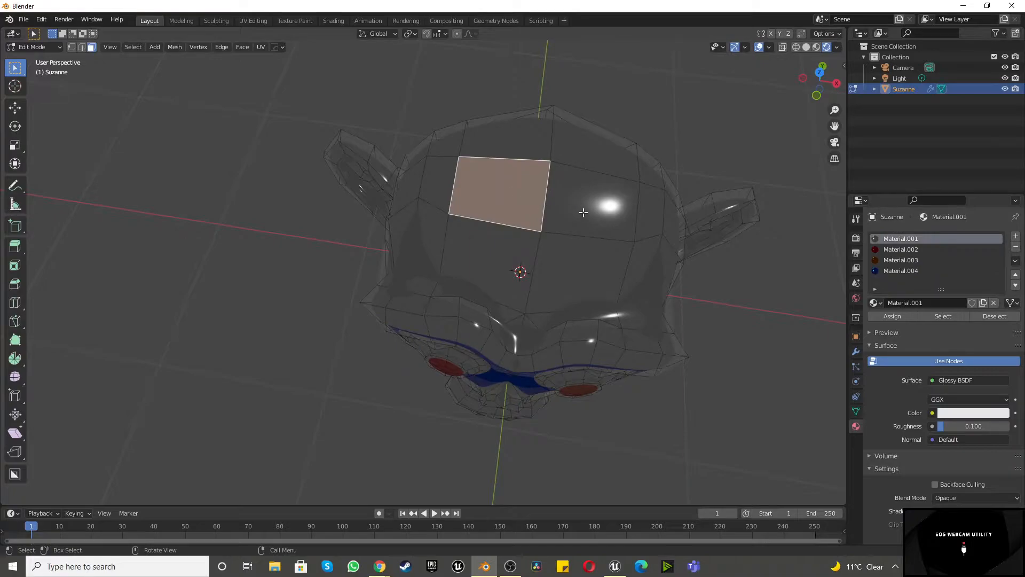
pyautogui.click(408, 182)
pyautogui.keyDown('shift'); pyautogui.click(438, 185); pyautogui.keyUp('shift')
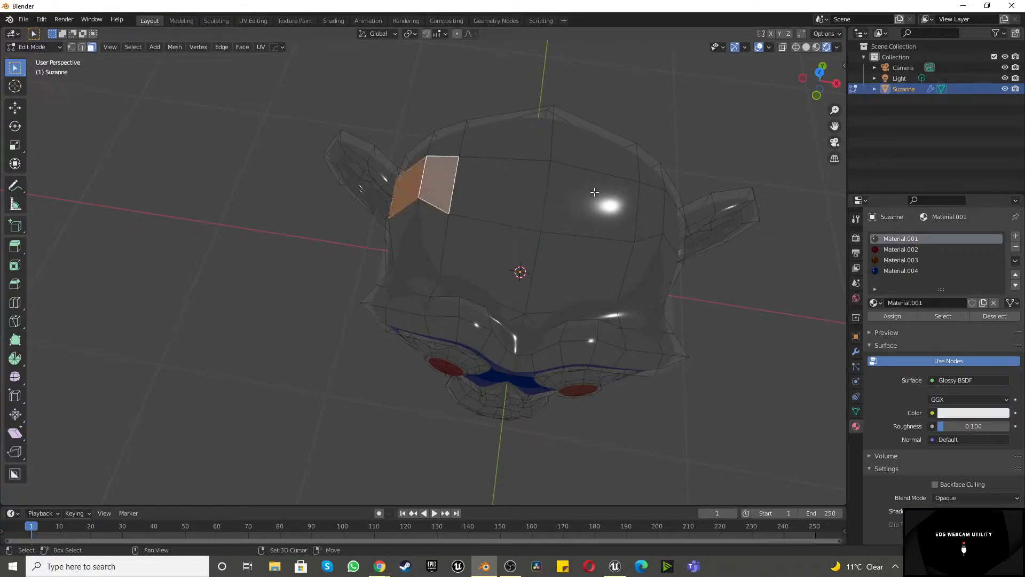
pyautogui.keyDown('shift'); pyautogui.click(649, 207); pyautogui.keyUp('shift')
pyautogui.moveTo(648, 205); pyautogui.dragTo(515, 288, button='middle')
pyautogui.keyDown('shift'); pyautogui.click(413, 173); pyautogui.keyUp('shift')
pyautogui.keyDown('shift'); pyautogui.click(519, 153); pyautogui.keyUp('shift')
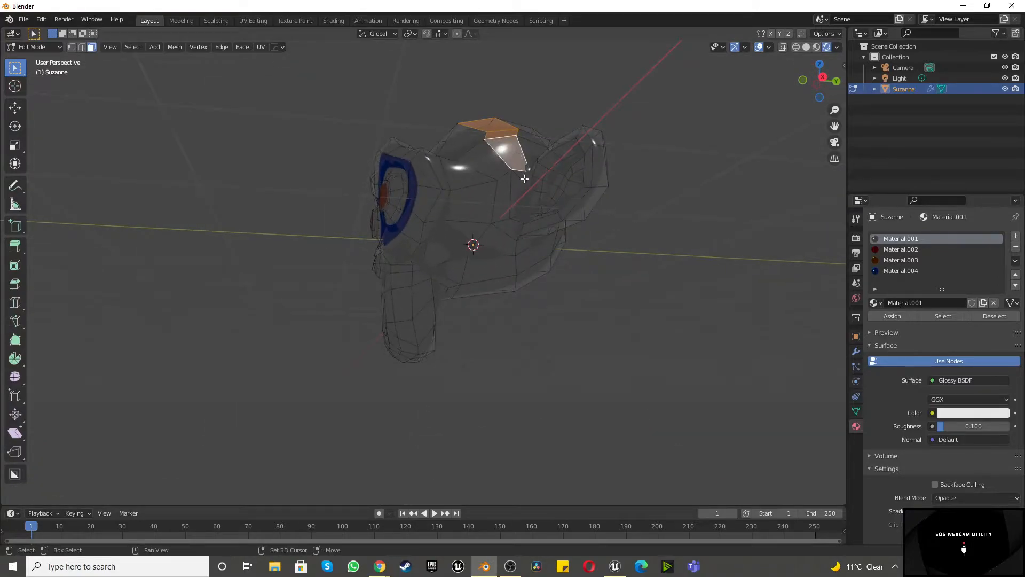
pyautogui.keyDown('shift'); pyautogui.click(524, 180); pyautogui.keyUp('shift')
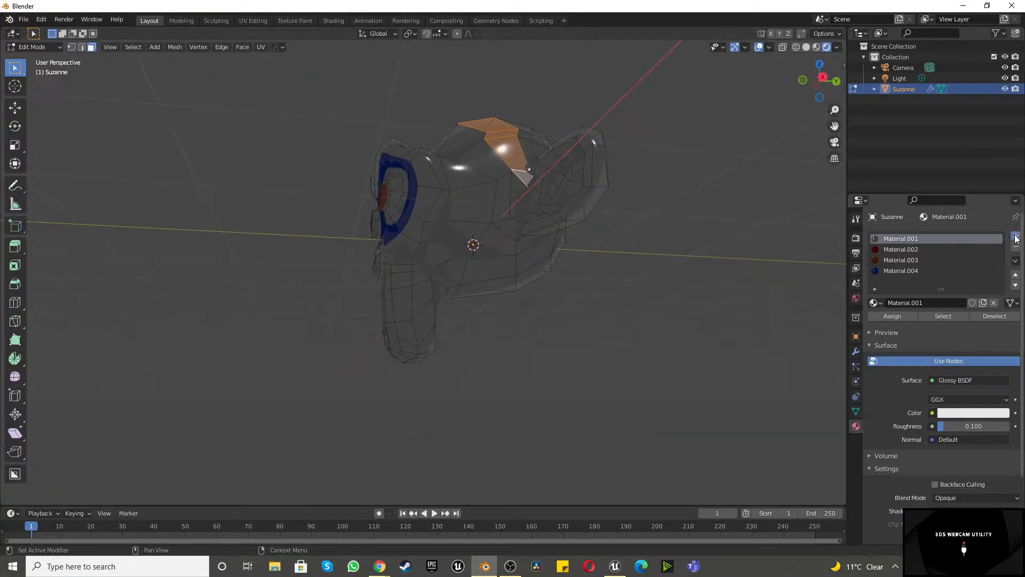
# Add a fifth material as a magenta Emission with a strength of 30, assign it to the selected skull strips, and return to the front view.
pyautogui.click(1016, 237)
pyautogui.click(954, 301)
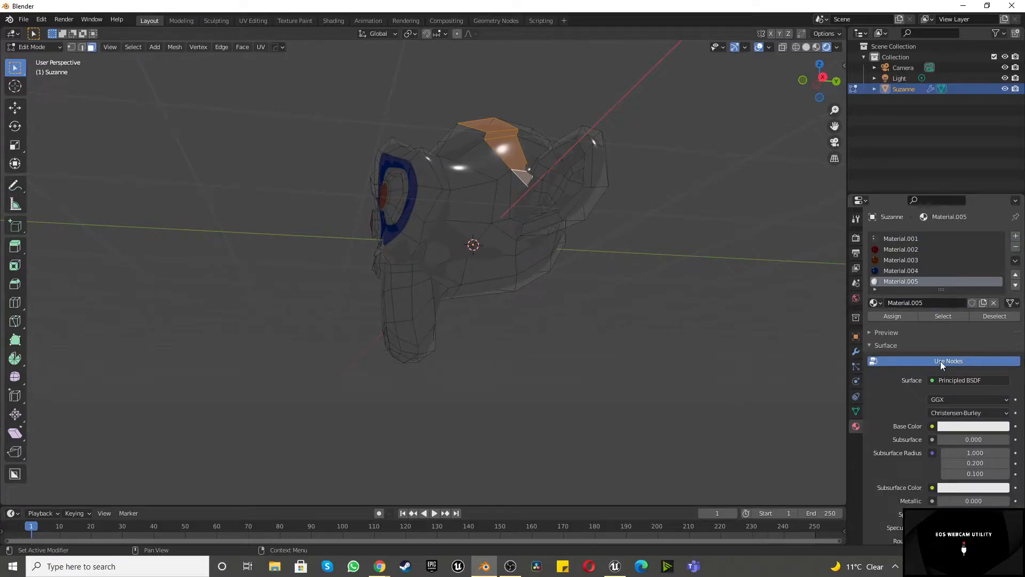
pyautogui.click(946, 378)
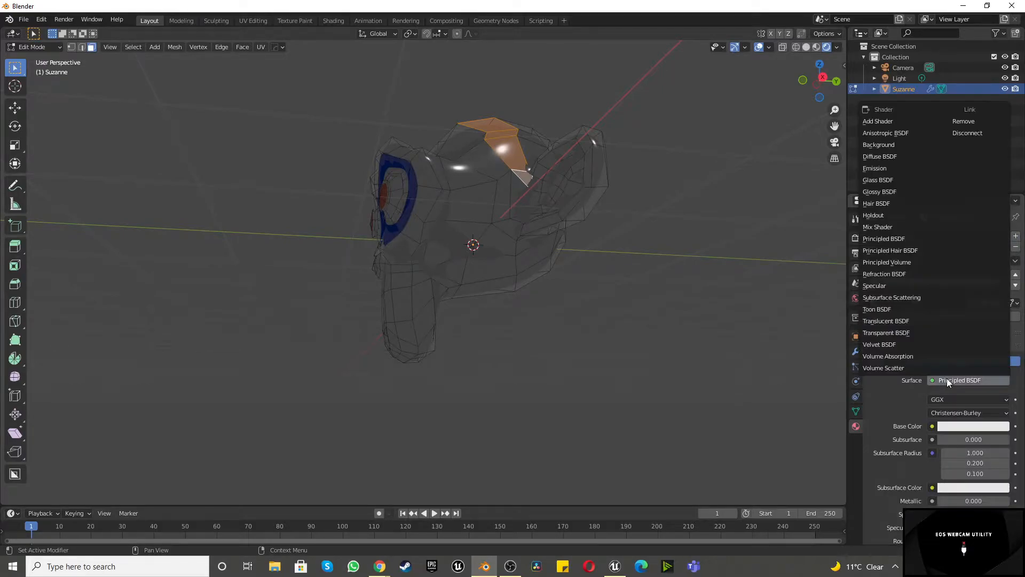
pyautogui.click(897, 168)
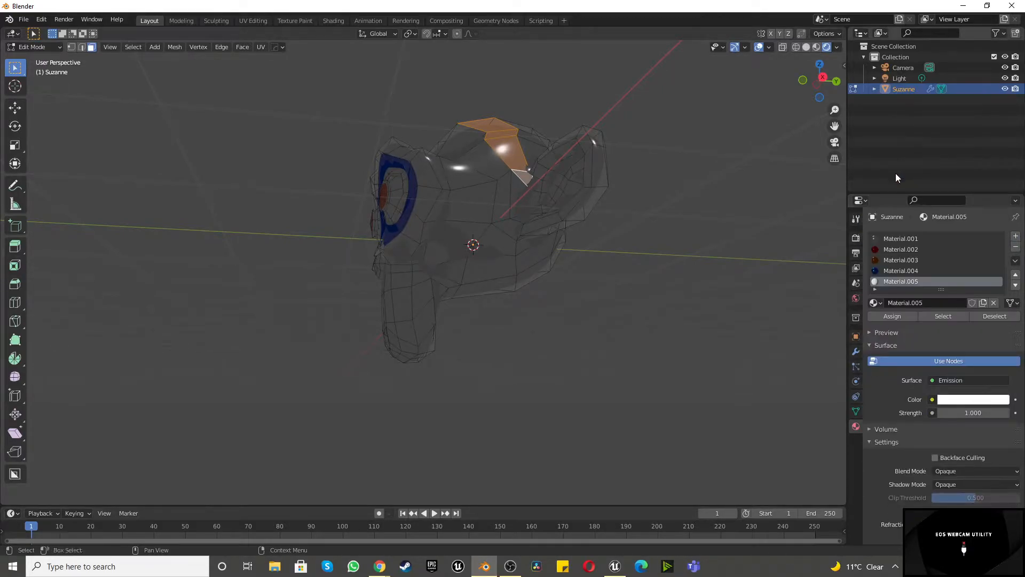
pyautogui.click(961, 399)
pyautogui.moveTo(961, 307); pyautogui.dragTo(989, 305)
pyautogui.click(967, 414)
pyautogui.write('30')
pyautogui.press('Return')
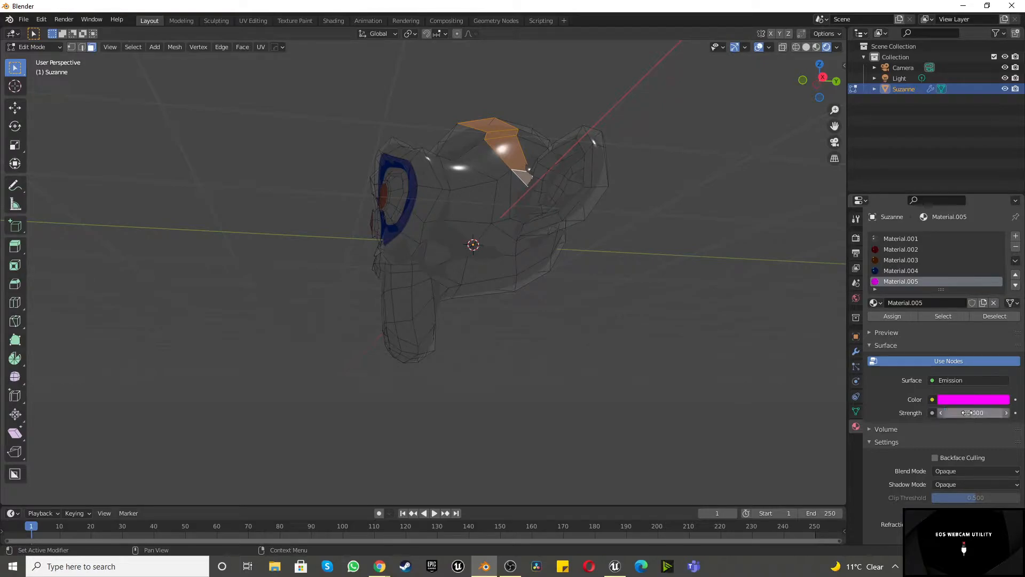
pyautogui.click(535, 326)
pyautogui.press('KP_1')
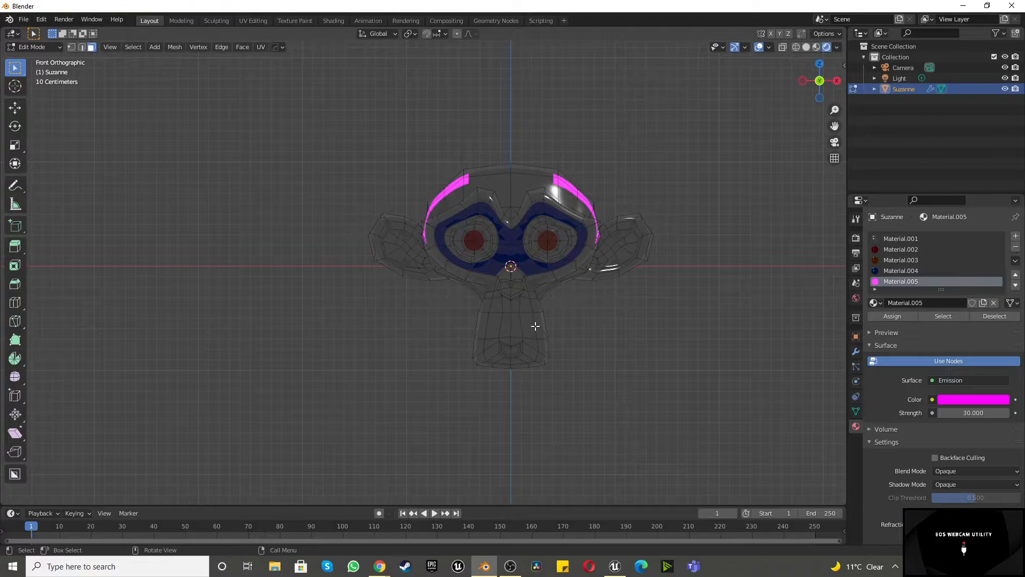
pyautogui.scroll(-1, 601, 363)
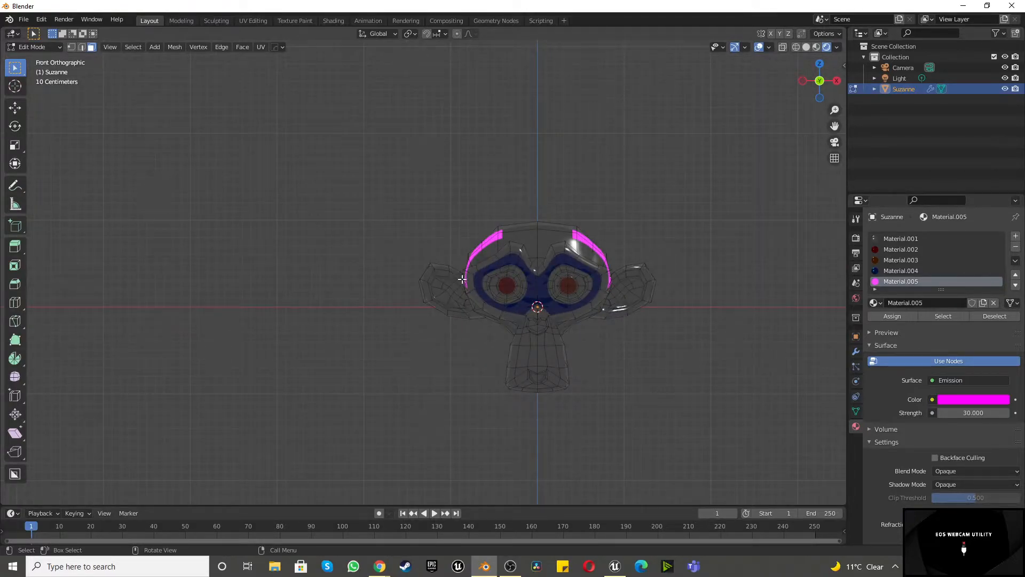
# Switch to Object Mode and change the scene's light to a Sun with a strength of 10.
pyautogui.click(897, 79)
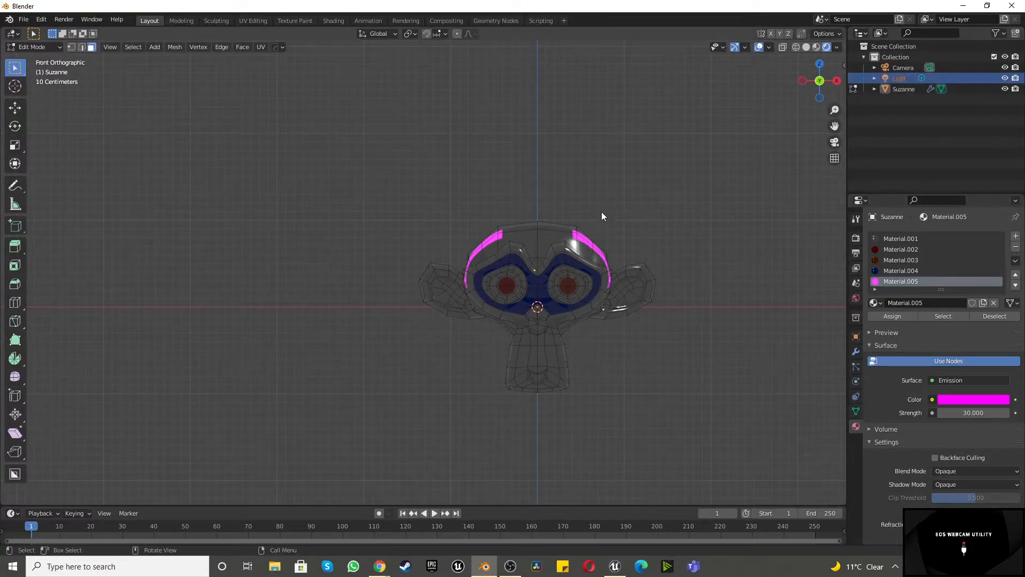
pyautogui.press('Tab')
pyautogui.click(902, 78)
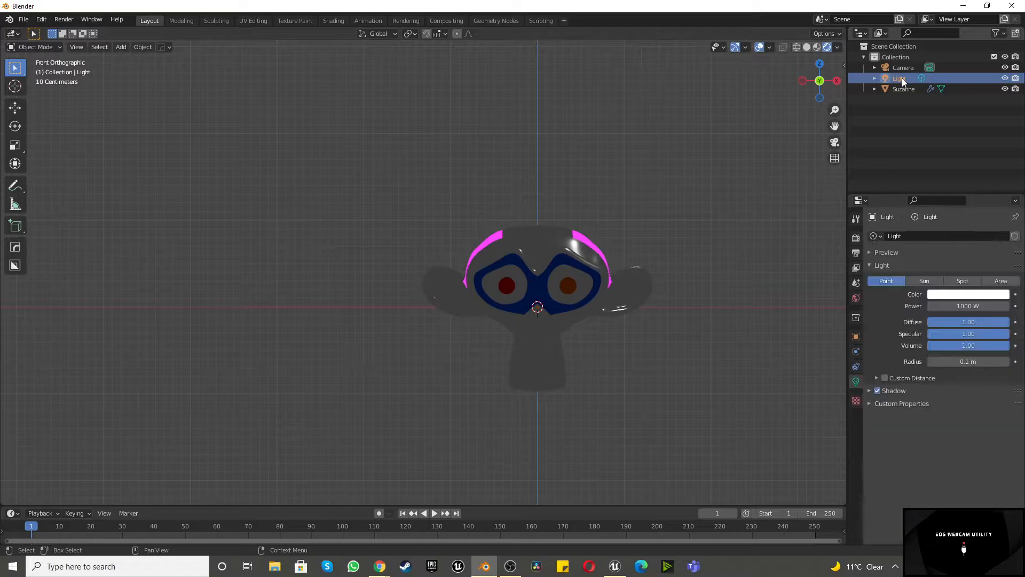
pyautogui.click(933, 282)
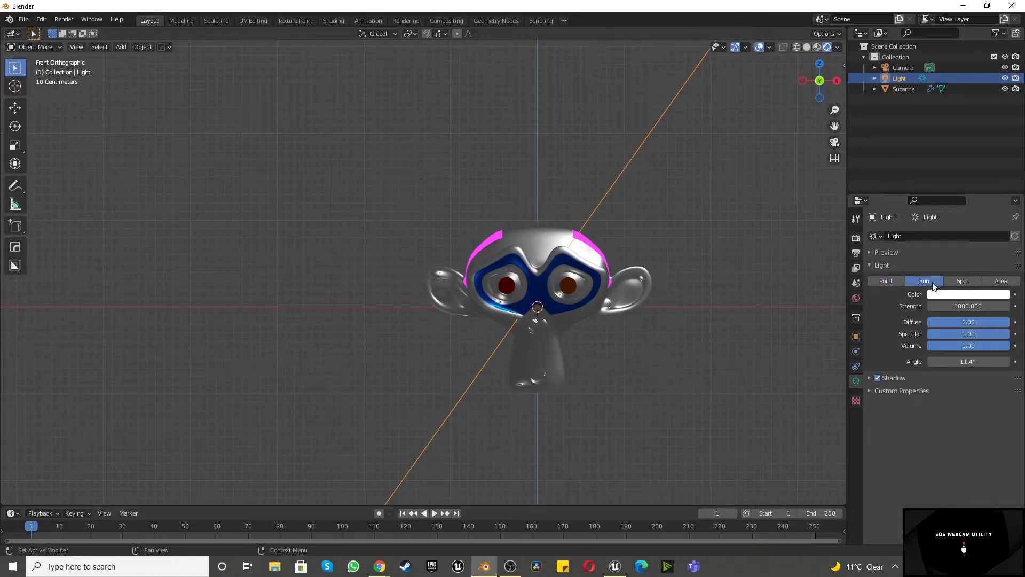
pyautogui.click(965, 305)
pyautogui.write('1')
pyautogui.press('Return')
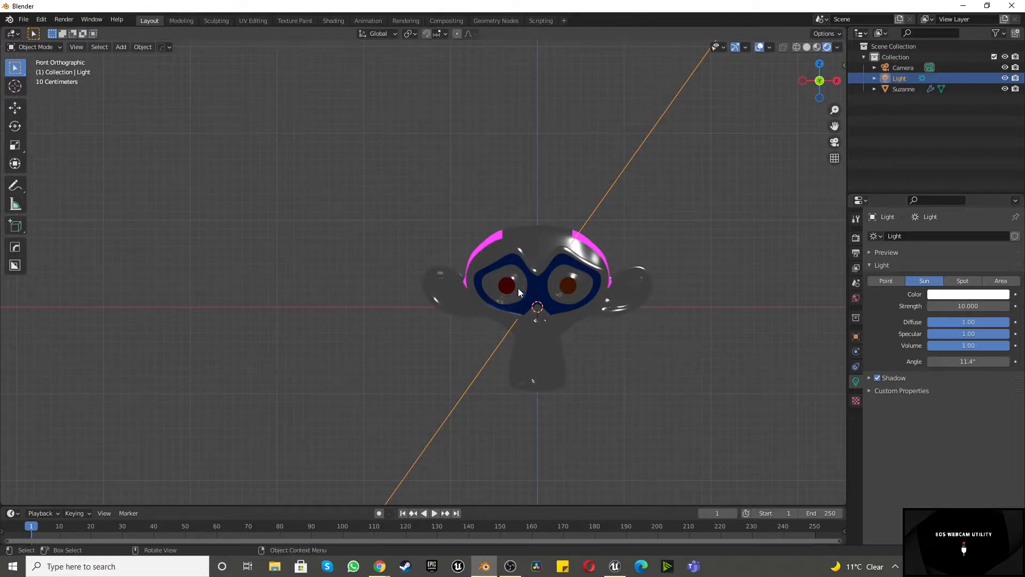
# Move the monkey head up 1 m along the Z axis.
pyautogui.click(505, 246)
pyautogui.press('g')
pyautogui.press('z')
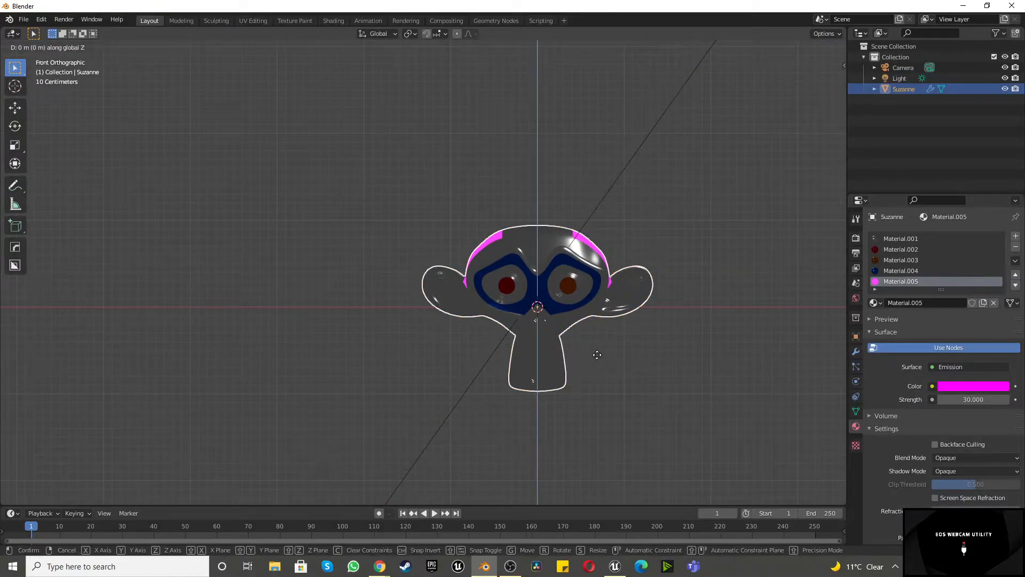
pyautogui.press('1')
pyautogui.press('Return')
# Add a plane at the world origin beneath the monkey head and scale it by 10 as a floor.
pyautogui.hotkey('shift', 'a')
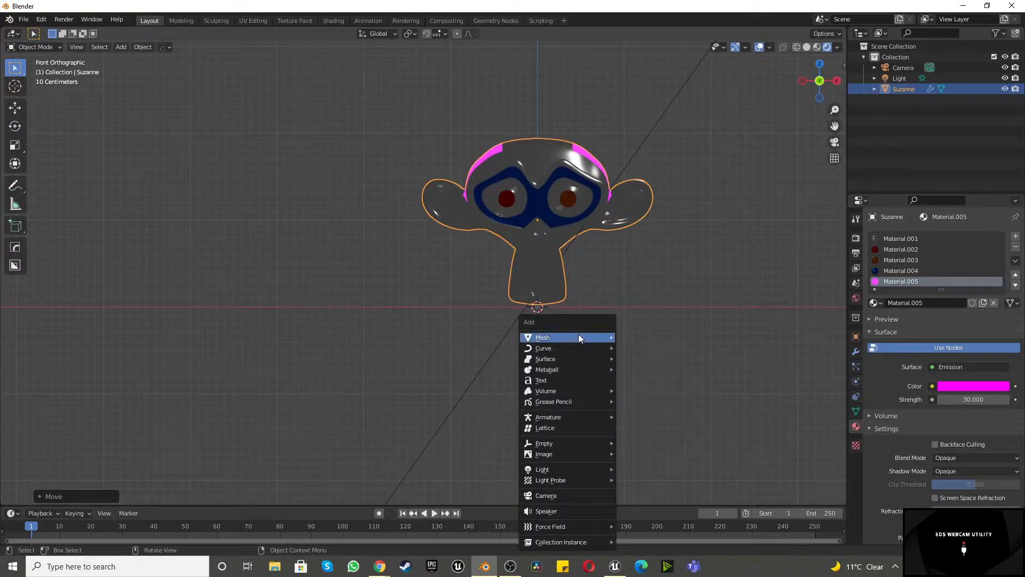
pyautogui.moveTo(578, 337)
pyautogui.click(668, 103)
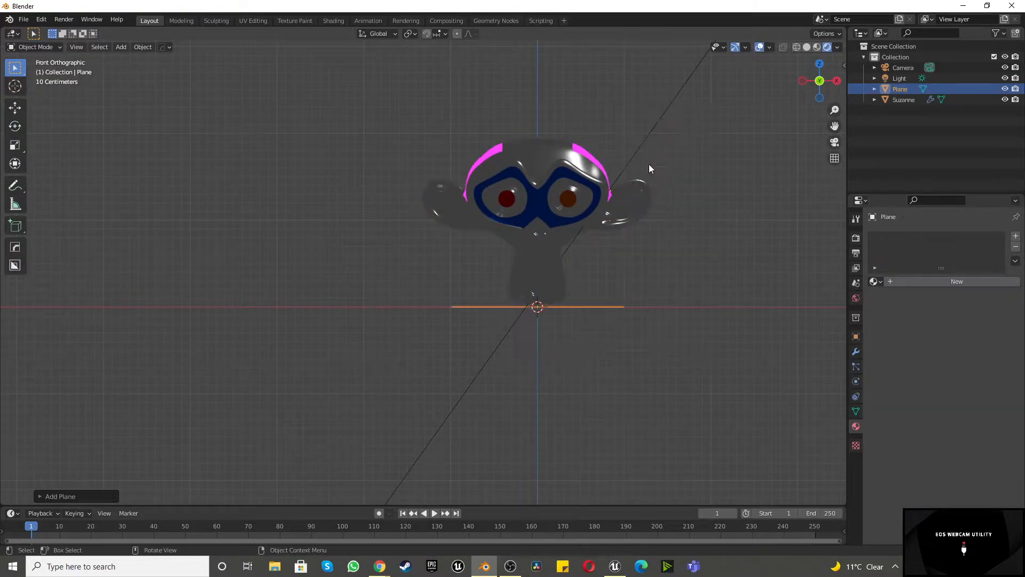
pyautogui.write('s10')
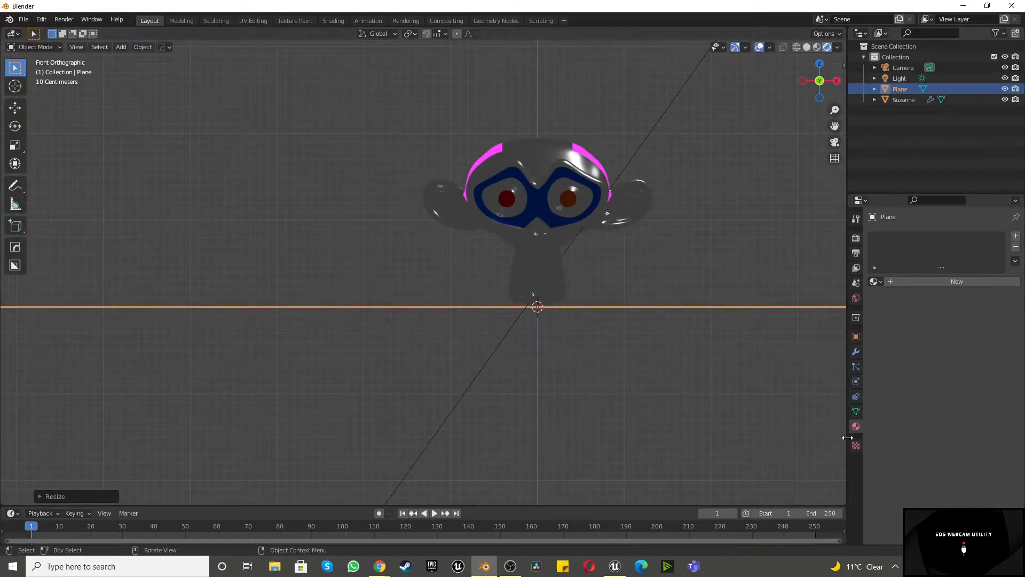
# Give the floor plane a new bright green Glossy BSDF material with a roughness of 0.2.
pyautogui.click(967, 280)
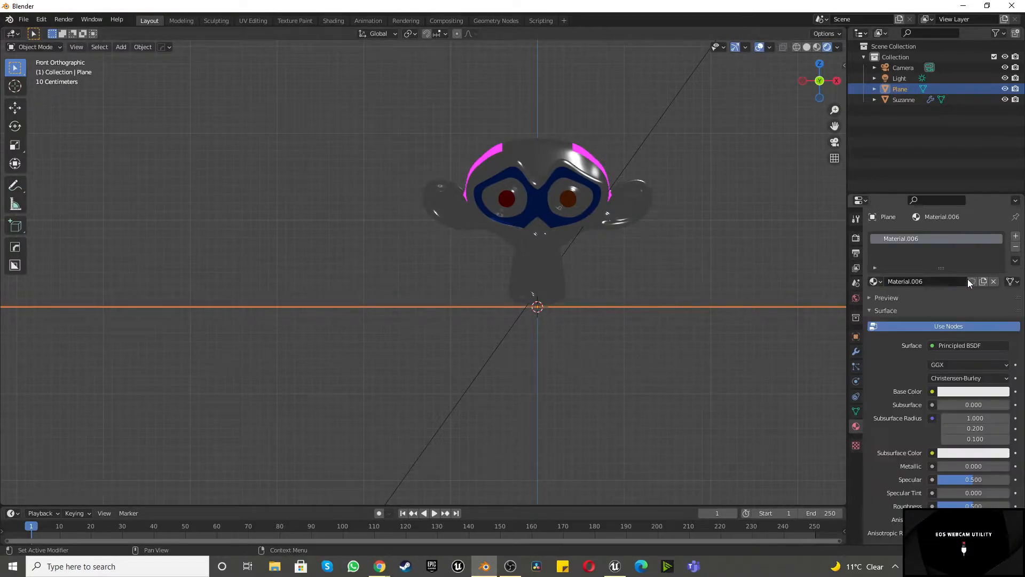
pyautogui.click(953, 346)
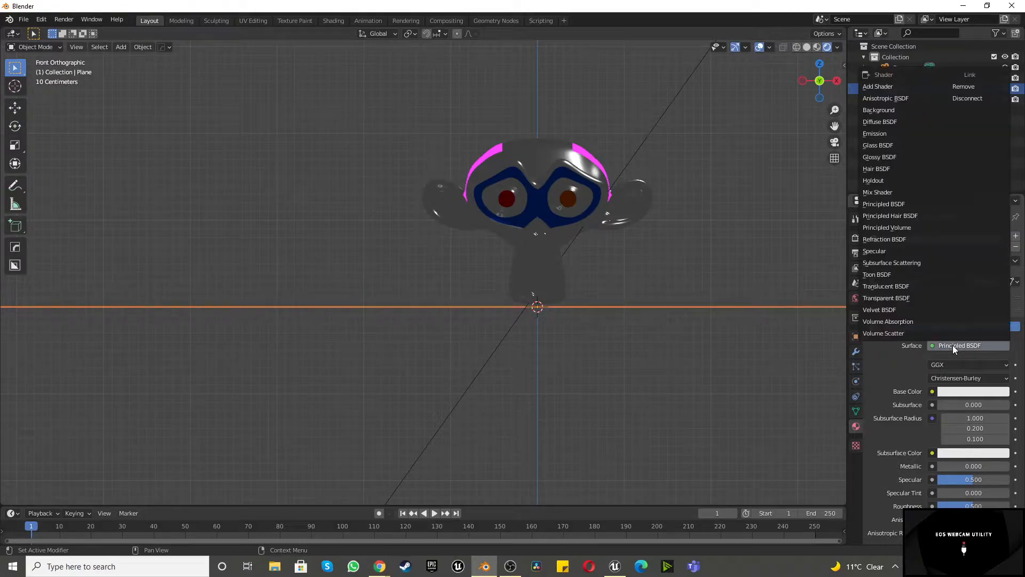
pyautogui.click(905, 155)
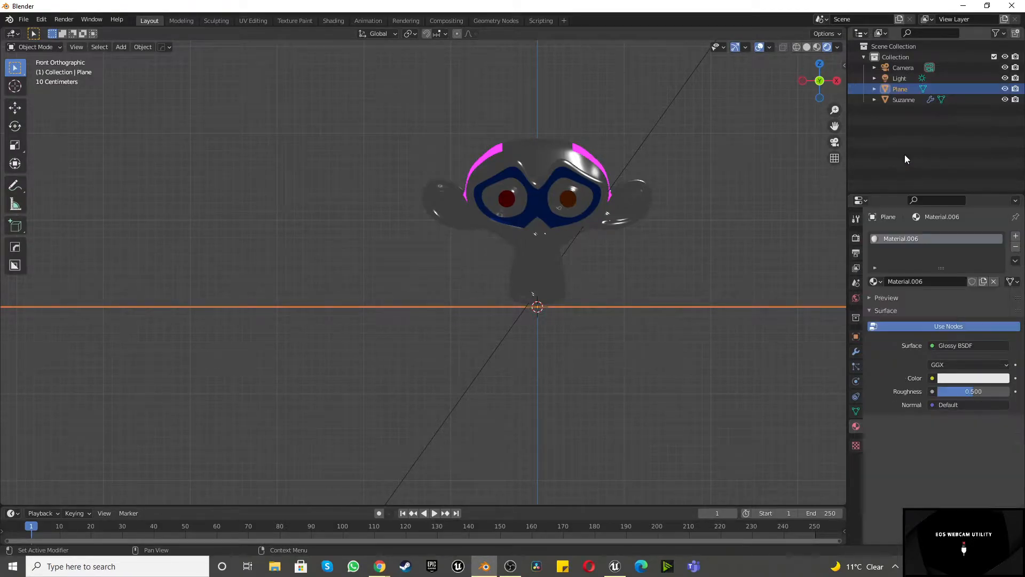
pyautogui.click(957, 381)
pyautogui.moveTo(958, 261); pyautogui.dragTo(914, 257)
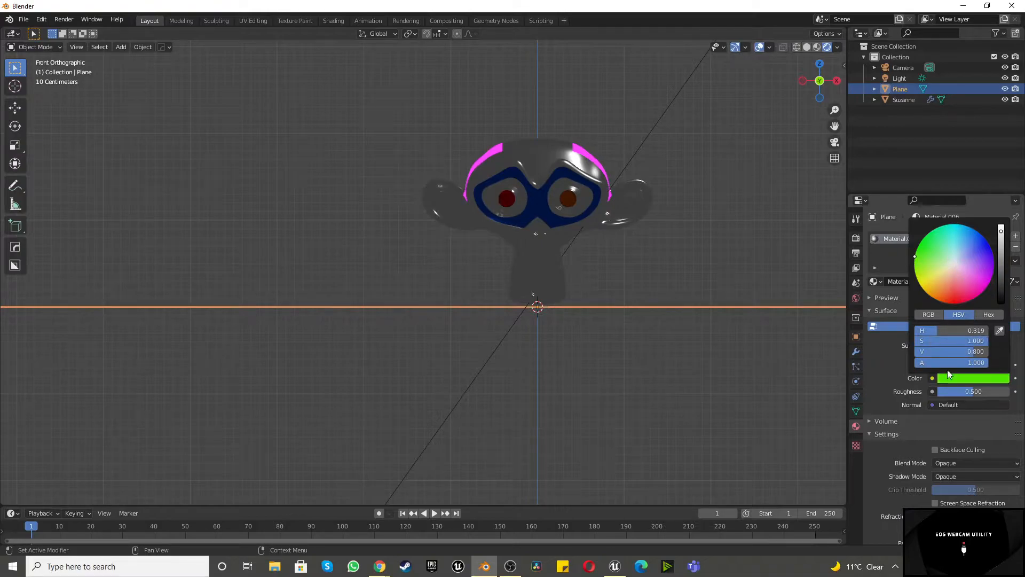
pyautogui.doubleClick(978, 389)
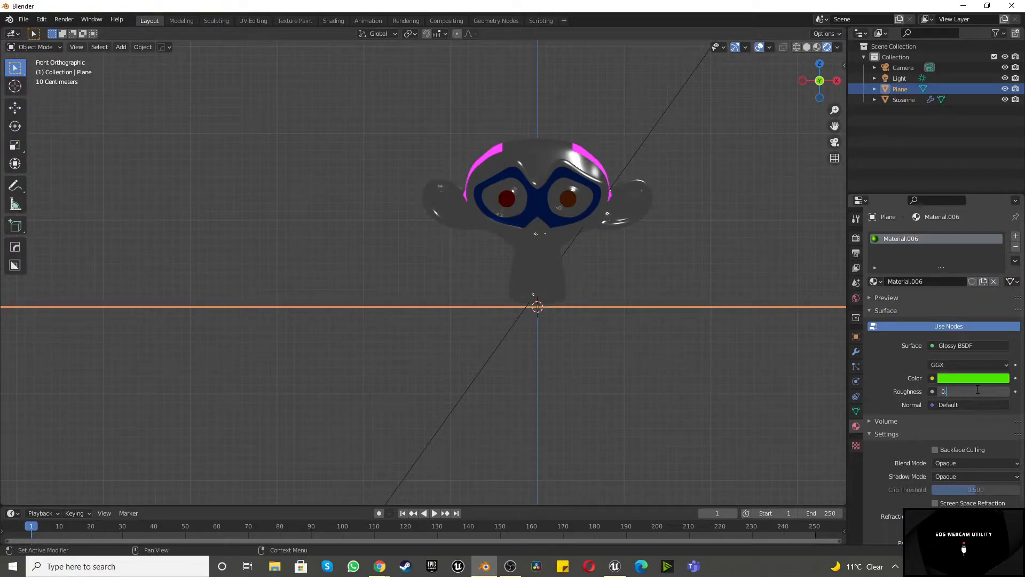
pyautogui.write('0.2')
pyautogui.press('Return')
# Switch the render engine to Cycles and set its device to GPU Compute.
pyautogui.moveTo(326, 240); pyautogui.dragTo(459, 291, button='middle')
pyautogui.scroll(-3, 437, 260)
pyautogui.scroll(3, 444, 267)
pyautogui.scroll(1, 466, 302)
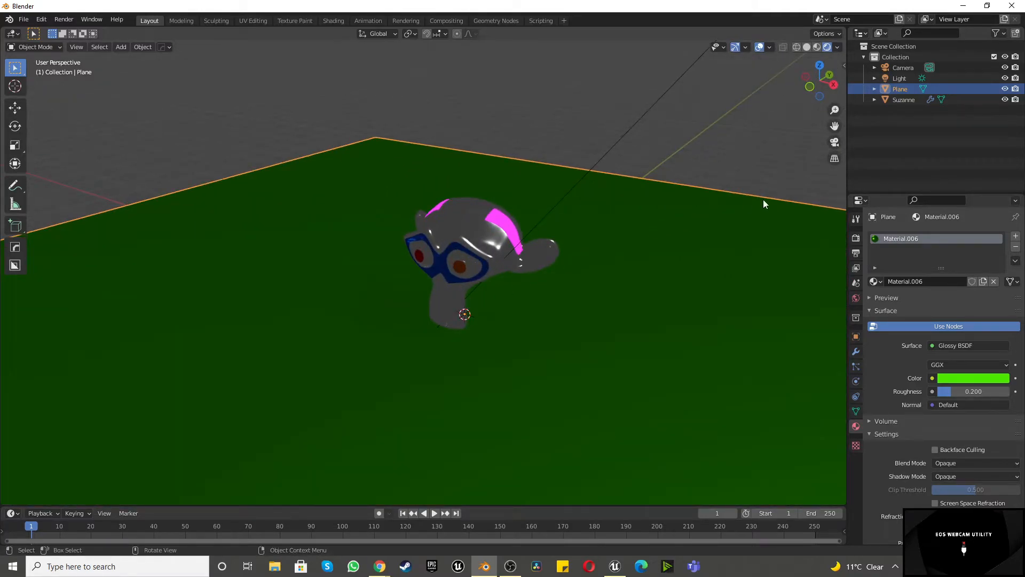
pyautogui.click(856, 237)
pyautogui.click(978, 236)
pyautogui.click(969, 271)
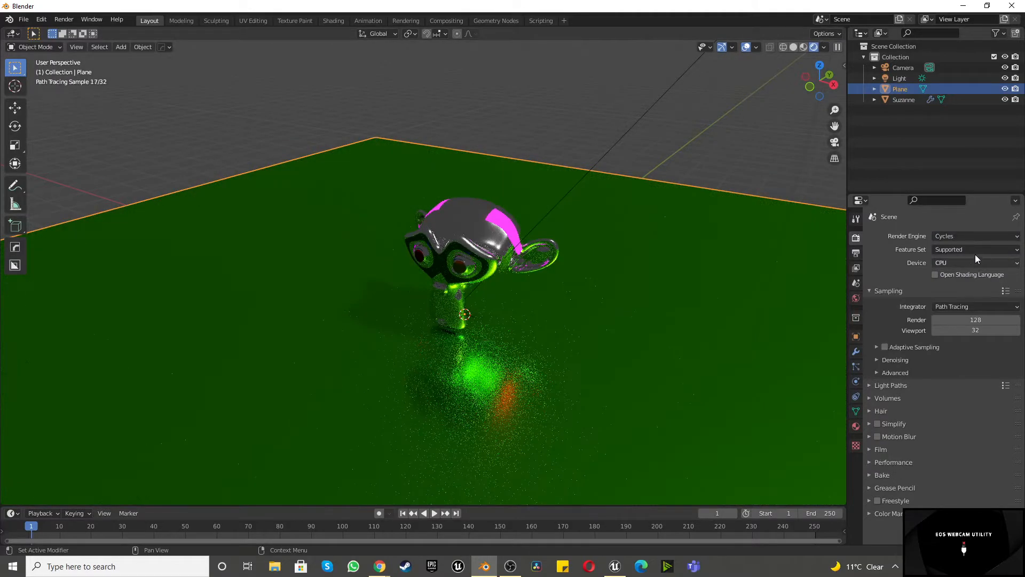
pyautogui.click(975, 262)
pyautogui.click(962, 287)
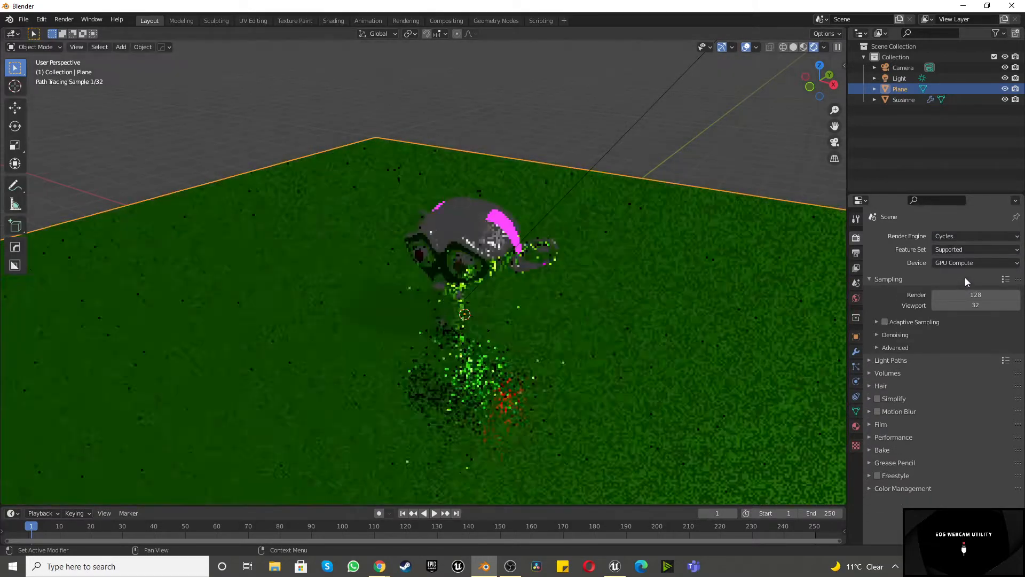
# Enable adaptive sampling plus render and viewport denoising, with start sample 60 and Color + Albedo + Normal input passes.
pyautogui.click(885, 321)
pyautogui.click(888, 335)
pyautogui.click(935, 351)
pyautogui.click(935, 369)
pyautogui.moveTo(970, 382); pyautogui.dragTo(975, 381)
pyautogui.click(972, 380)
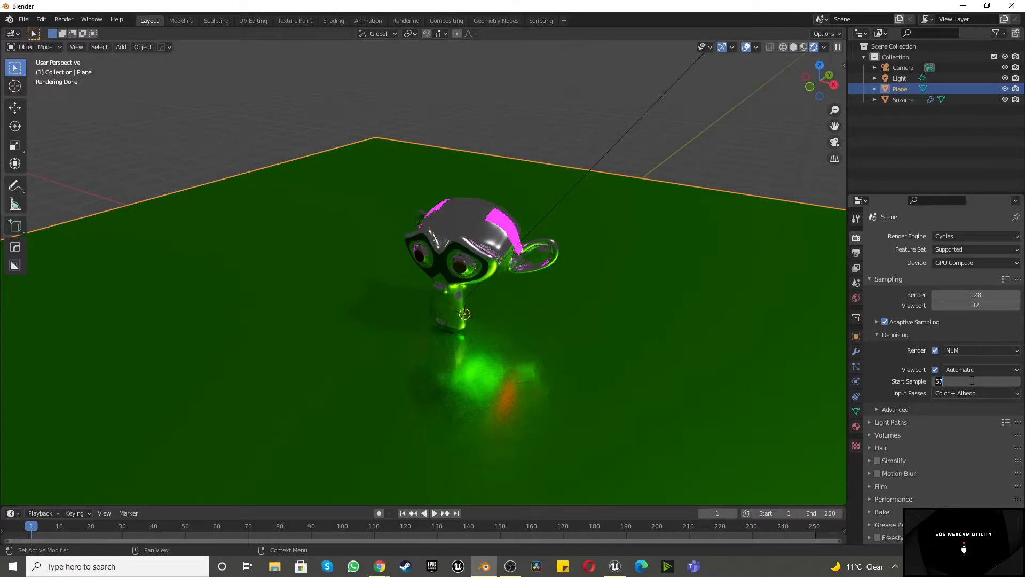
pyautogui.press('Return')
pyautogui.click(972, 392)
pyautogui.click(976, 427)
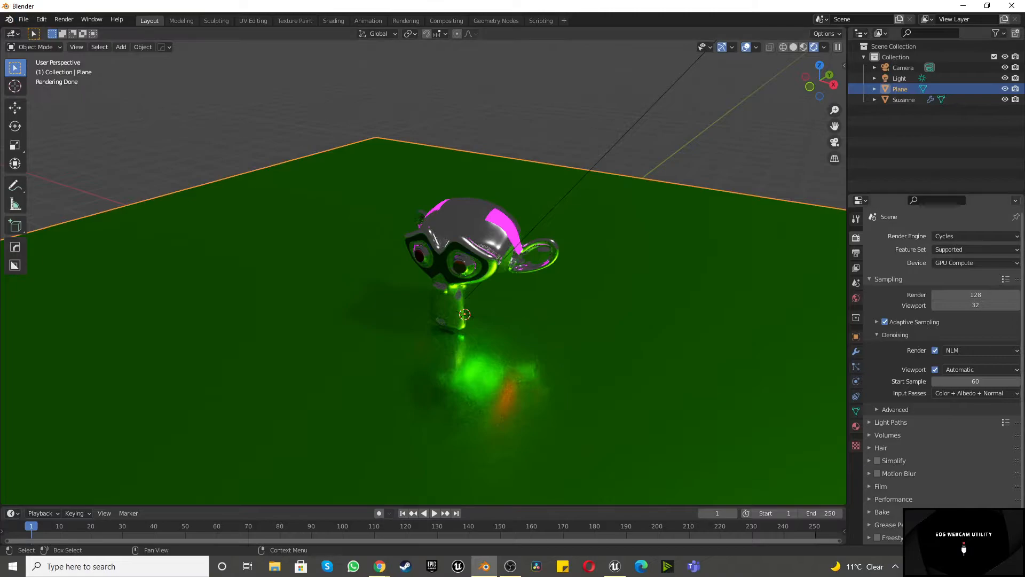
pyautogui.click(908, 409)
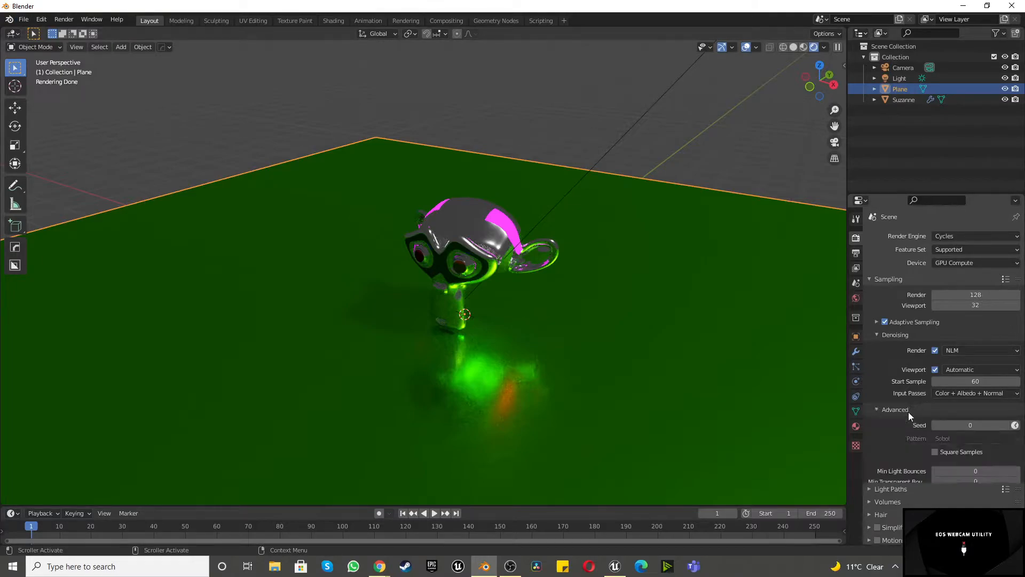
pyautogui.click(908, 410)
pyautogui.click(1004, 425)
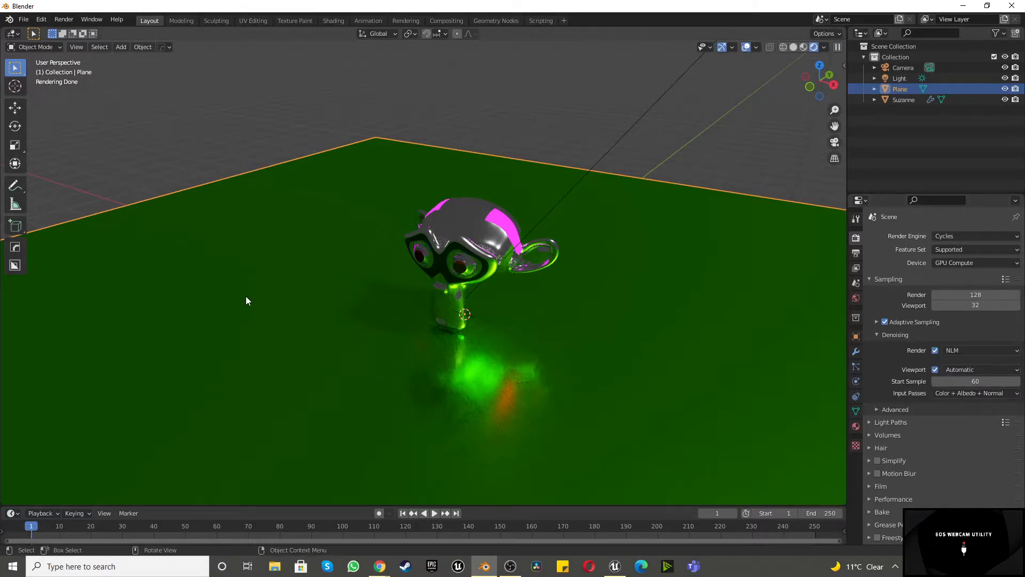
# Check the Cycles render device selection in the system preferences, then close the preferences.
pyautogui.click(39, 21)
pyautogui.click(85, 171)
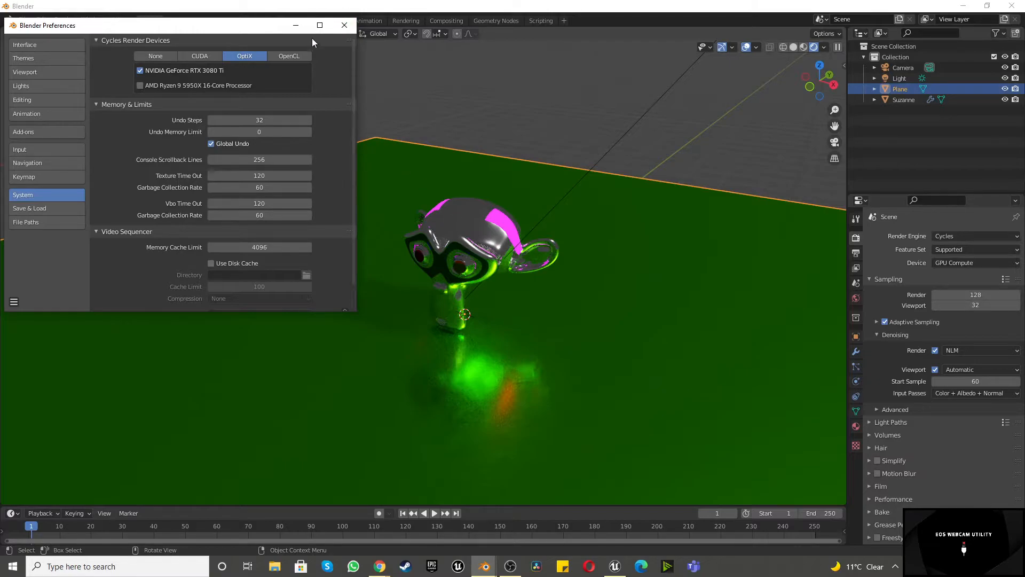
pyautogui.click(344, 25)
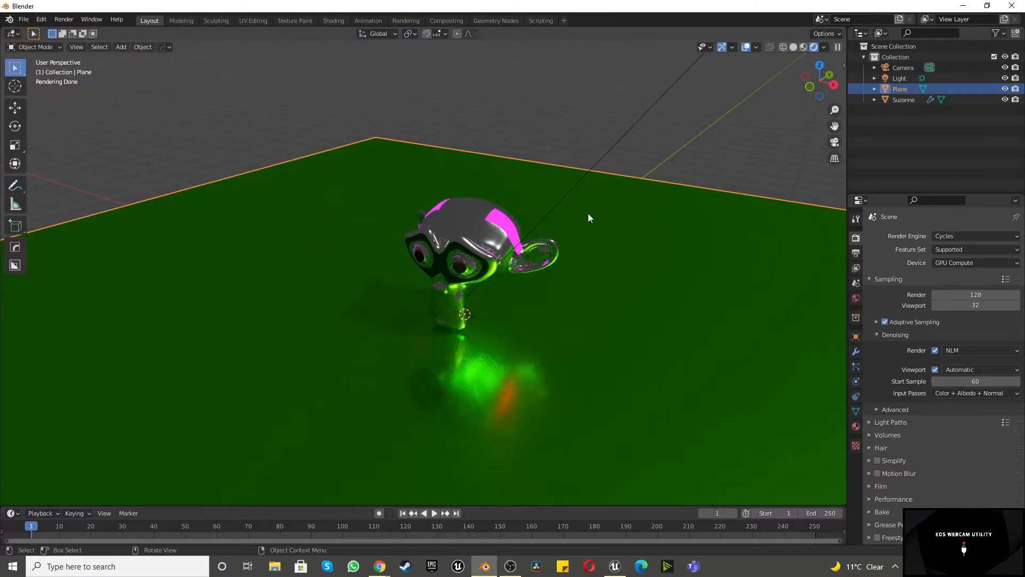
# View the scene through the camera and move the camera upward so the monkey head sits near the frame's centre.
pyautogui.scroll(-4, 494, 264)
pyautogui.scroll(6, 488, 263)
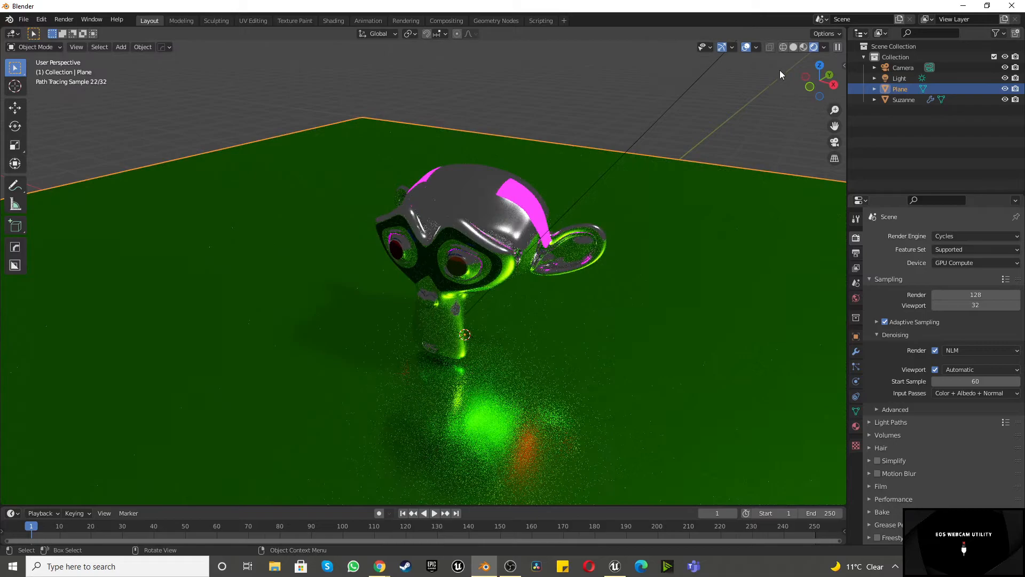
pyautogui.click(834, 142)
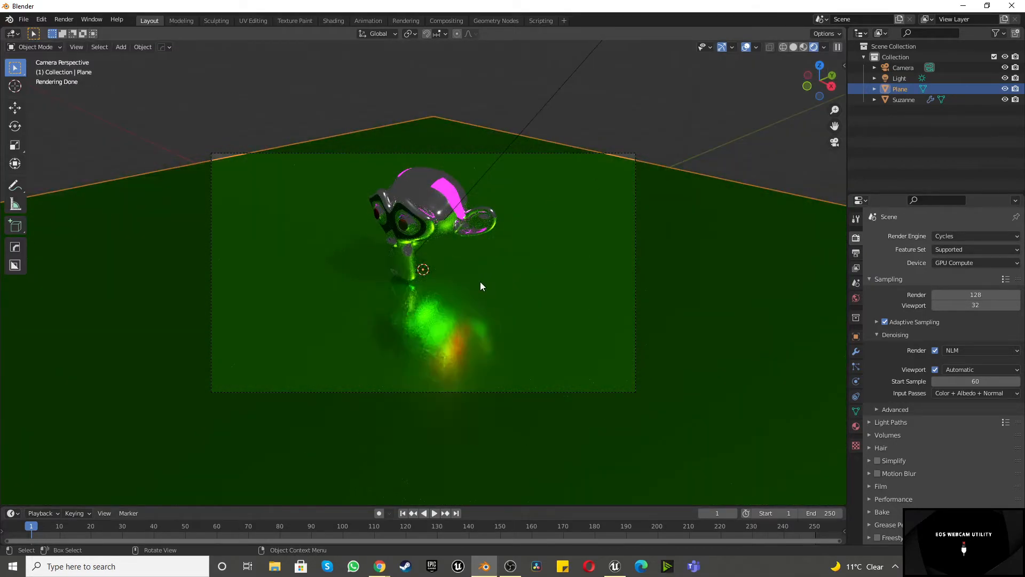
pyautogui.scroll(-3, 412, 263)
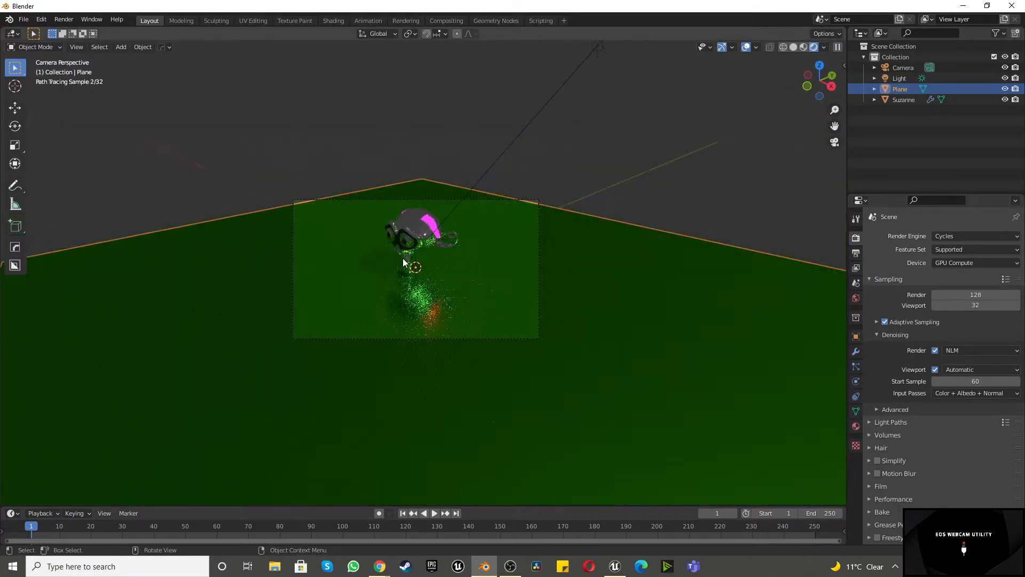
pyautogui.scroll(3, 401, 248)
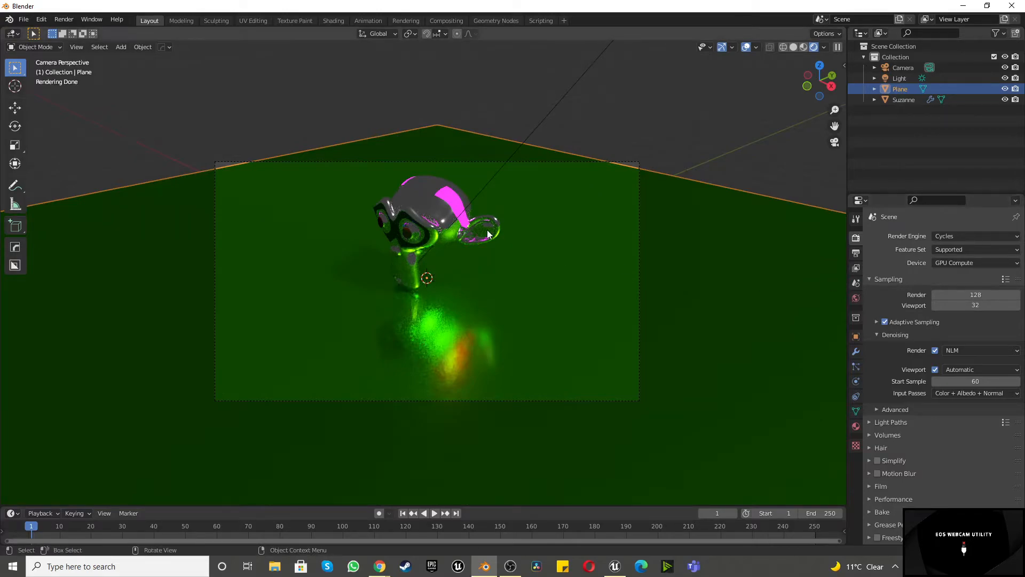
pyautogui.click(901, 68)
pyautogui.press('g')
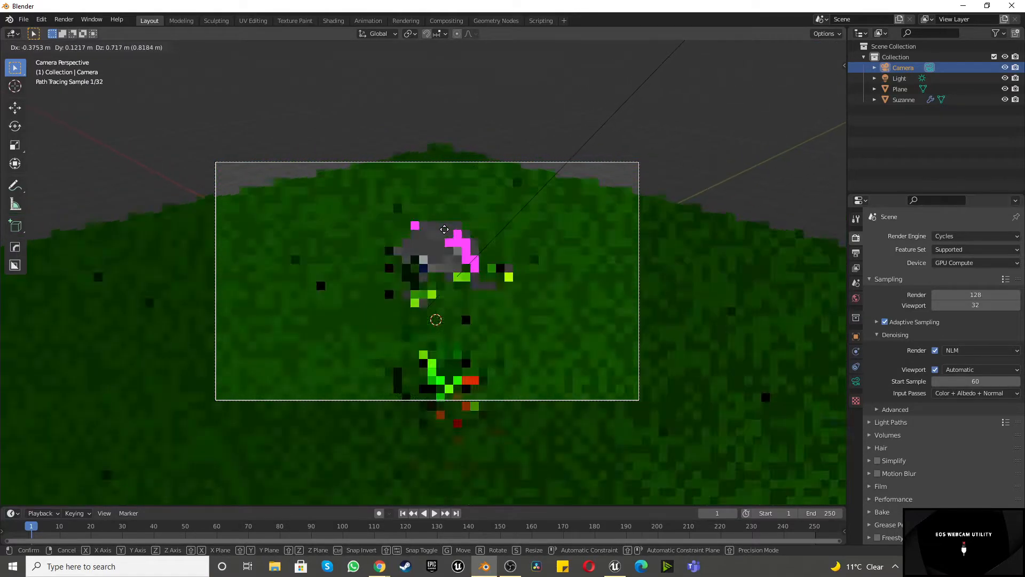
pyautogui.click(546, 252)
# Set the world background colour to an Environment Texture and load round_platform_4k.hdr from the Downloads folder.
pyautogui.click(856, 298)
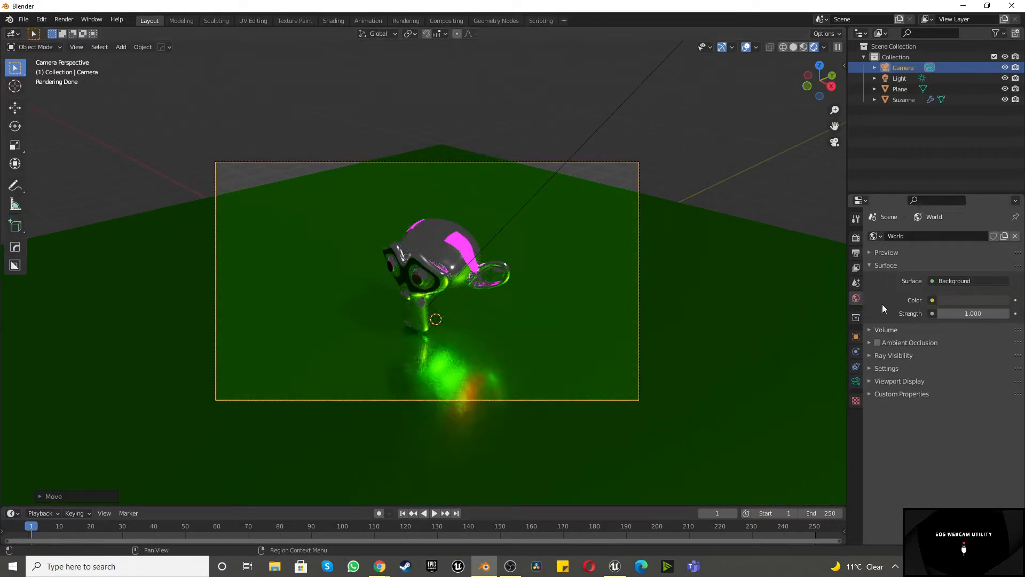
pyautogui.click(932, 300)
pyautogui.click(702, 348)
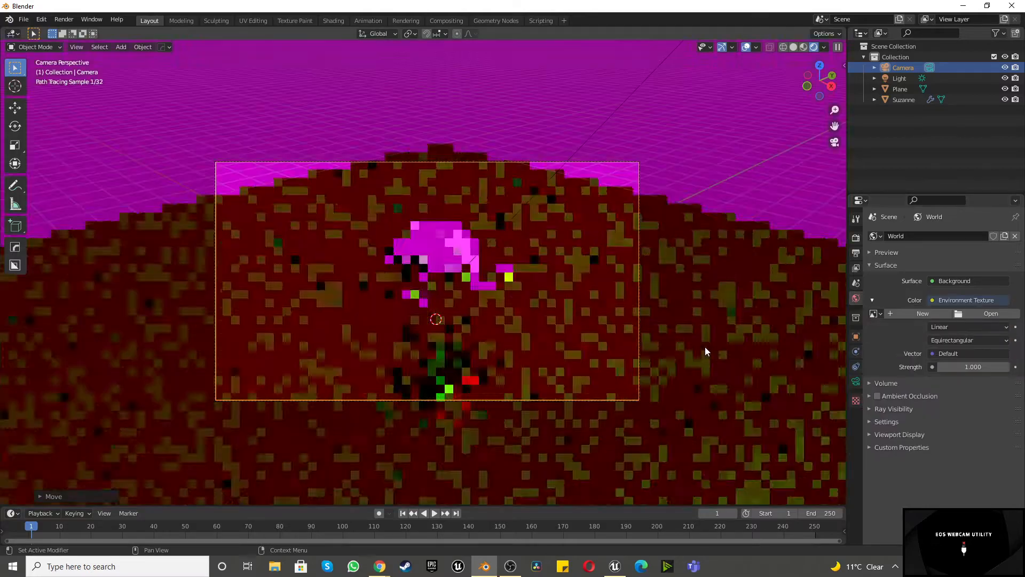
pyautogui.click(974, 313)
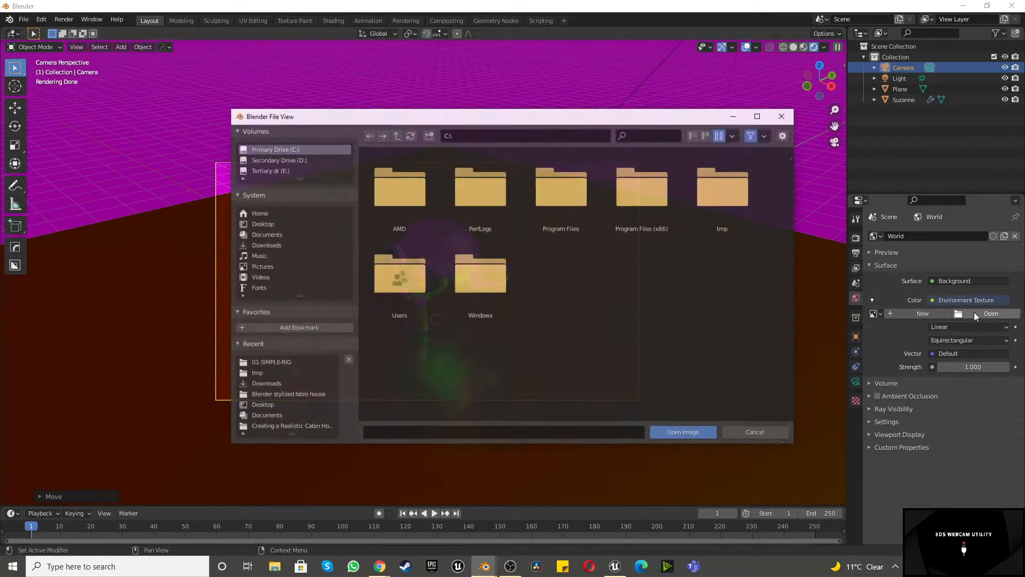
pyautogui.click(277, 244)
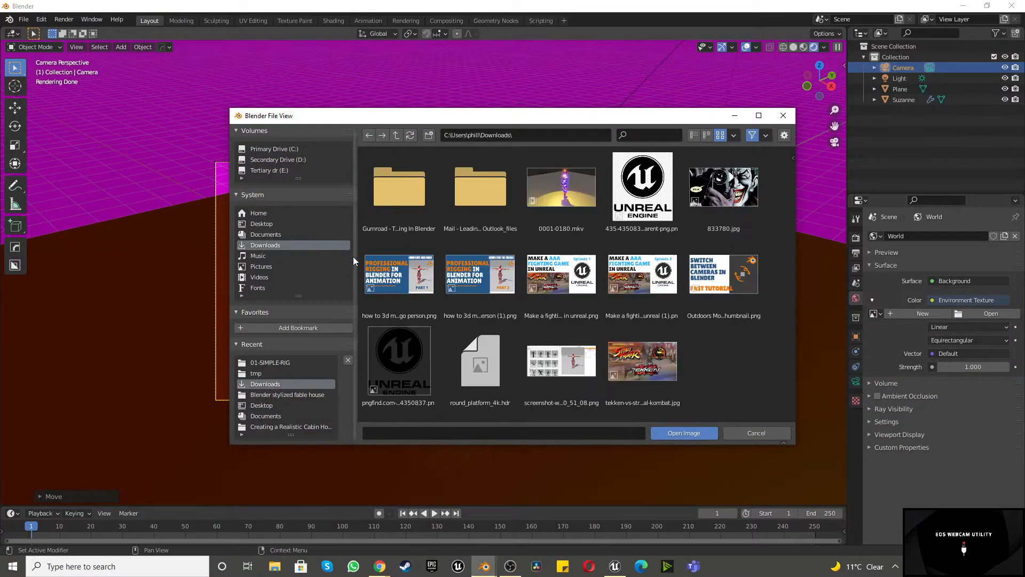
pyautogui.click(480, 361)
pyautogui.click(662, 432)
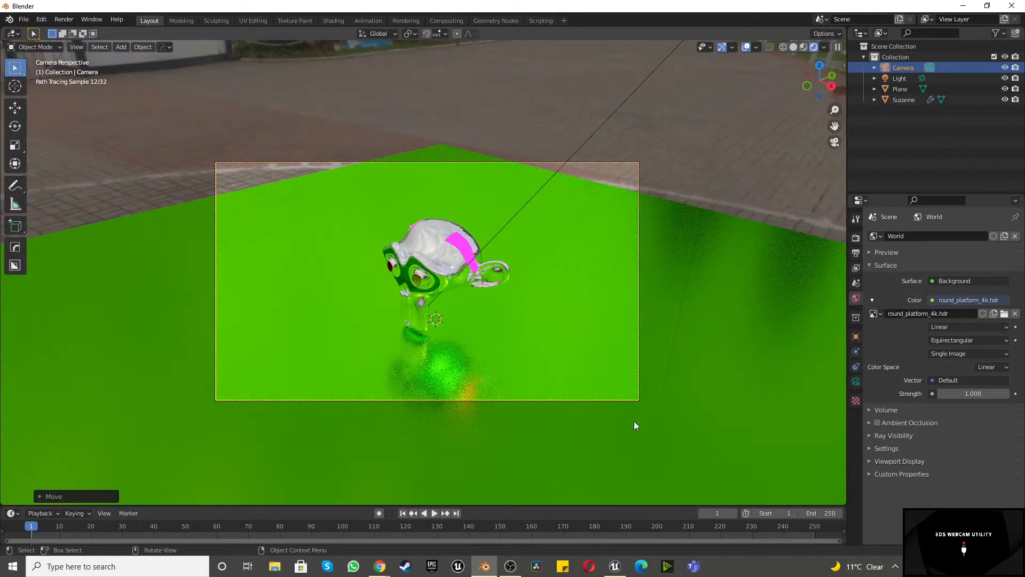
# Scale the green floor plane up by a factor of 2.
pyautogui.click(802, 338)
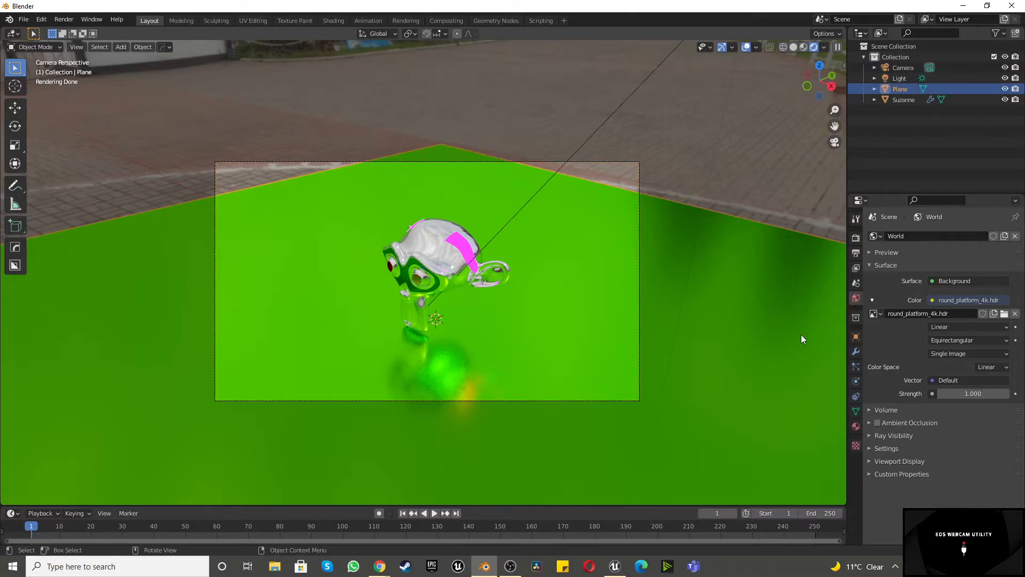
pyautogui.write('s2')
pyautogui.press('Return')
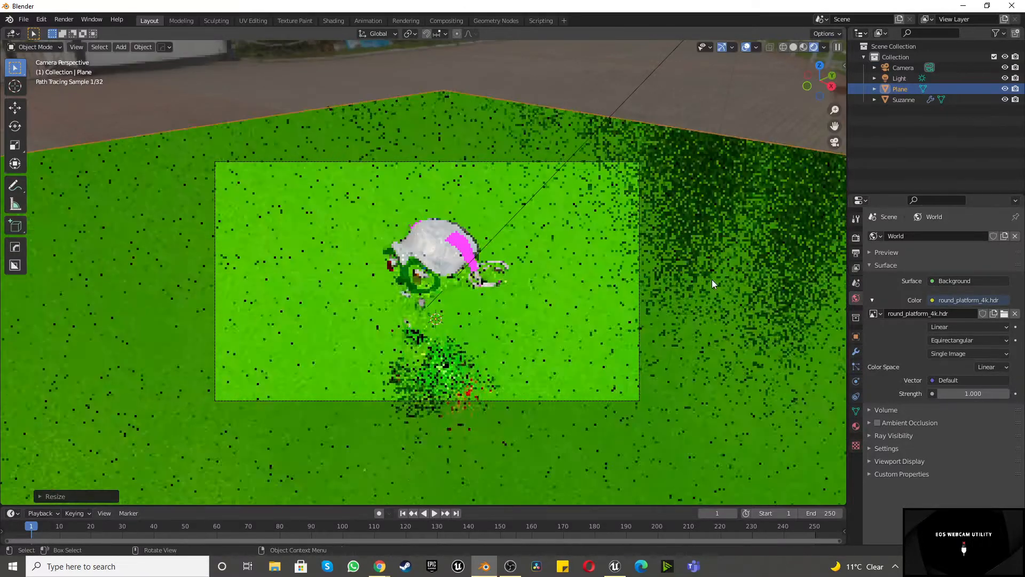
# Set the strength of the world's round_platform_4k.hdr background to 0.1.
pyautogui.scroll(-3, 572, 302)
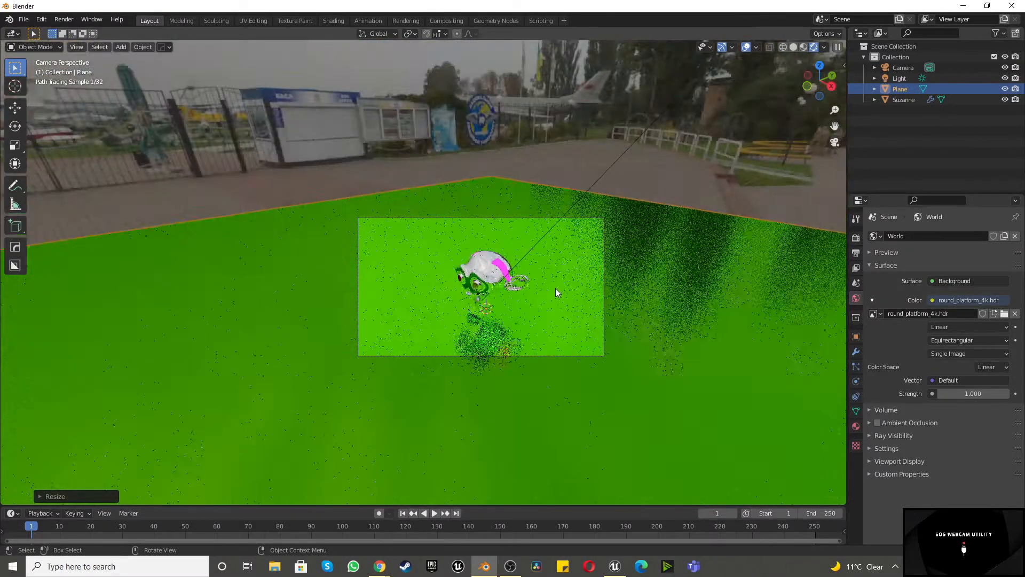
pyautogui.scroll(3, 505, 289)
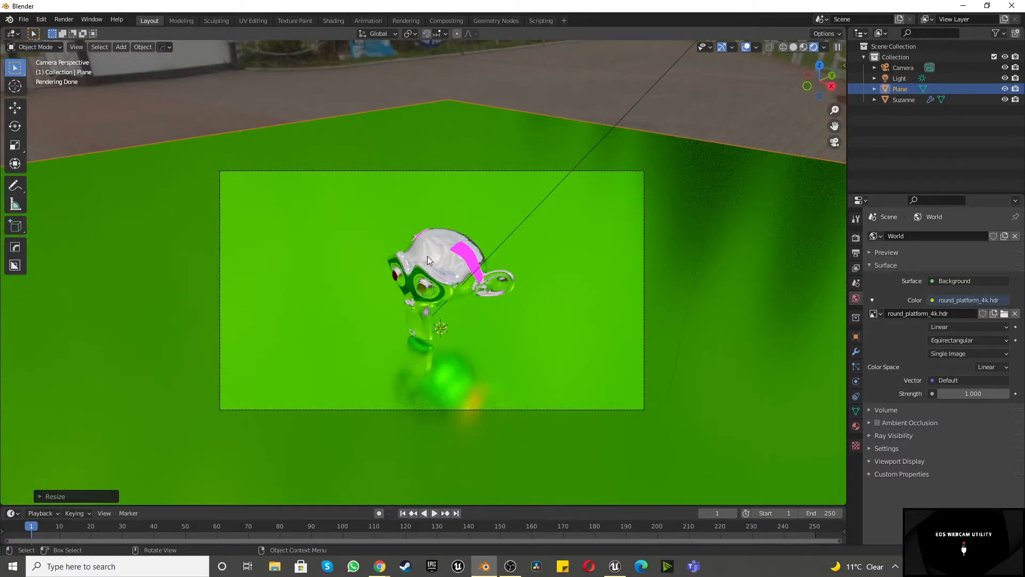
pyautogui.scroll(1, 427, 257)
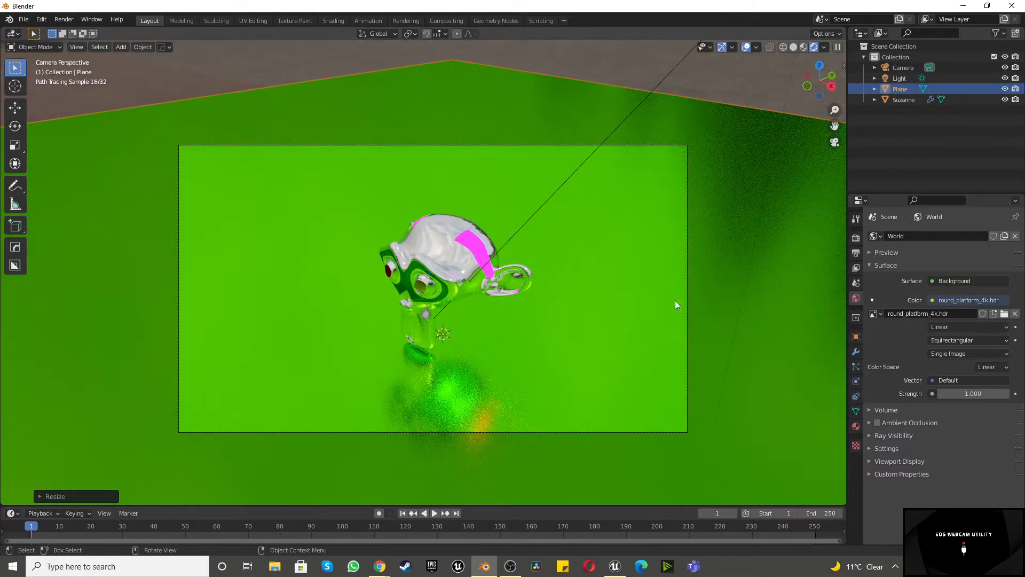
pyautogui.click(976, 394)
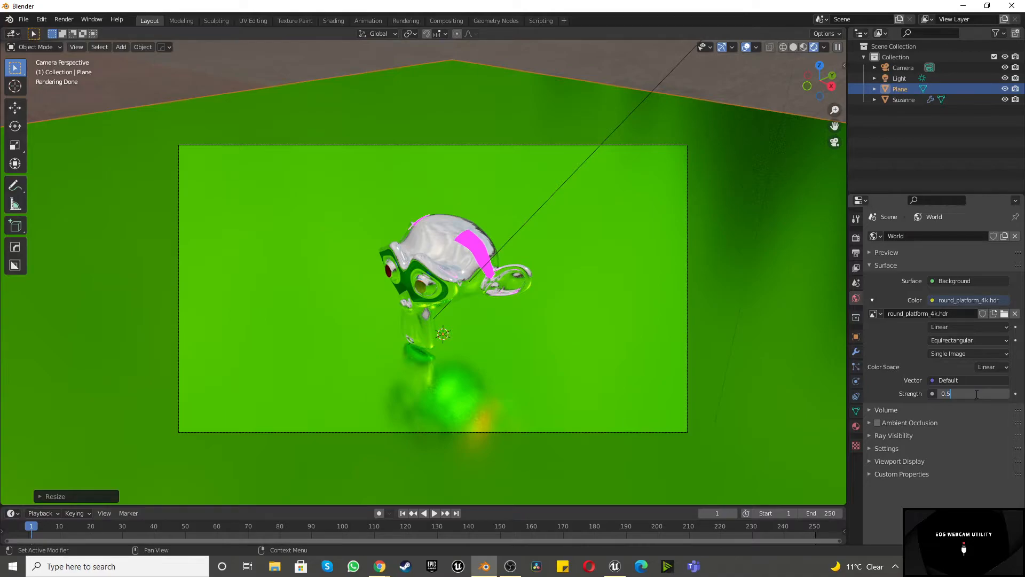
pyautogui.press('Return')
pyautogui.click(977, 393)
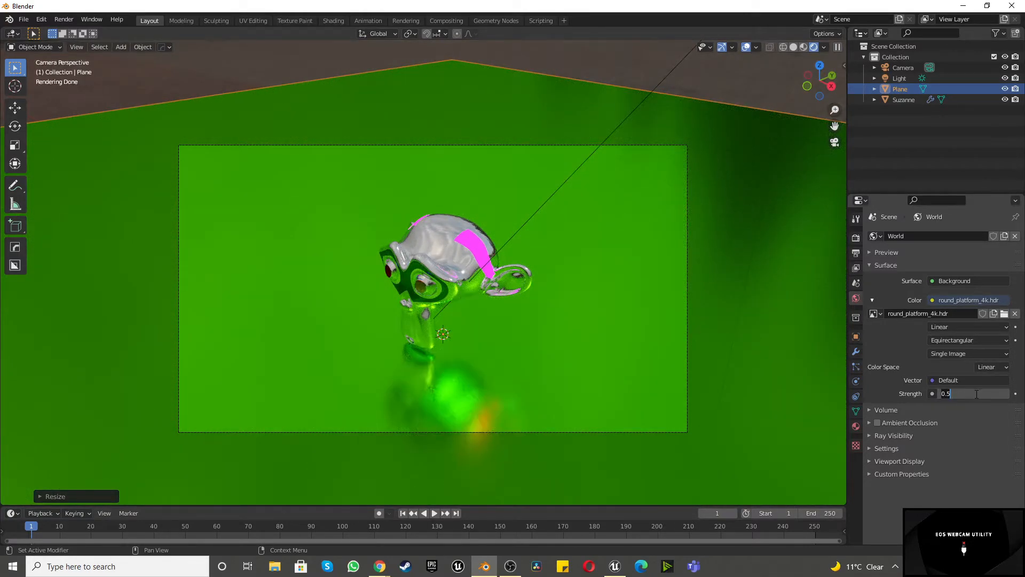
pyautogui.write('0.1')
pyautogui.press('Return')
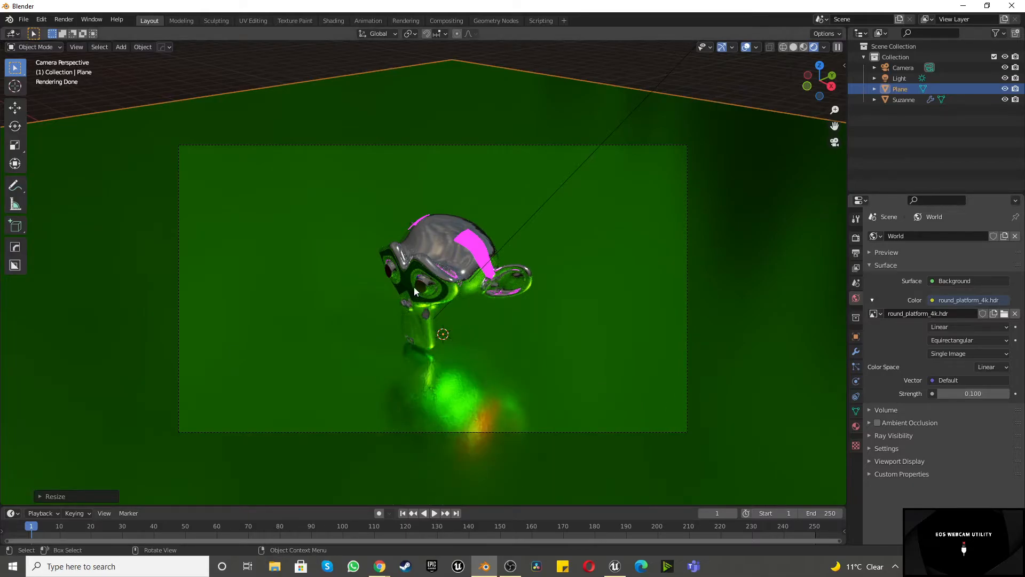
# Render the scene as a still image, inspect the monkey head in the result, and close the render window.
pyautogui.scroll(2, 414, 286)
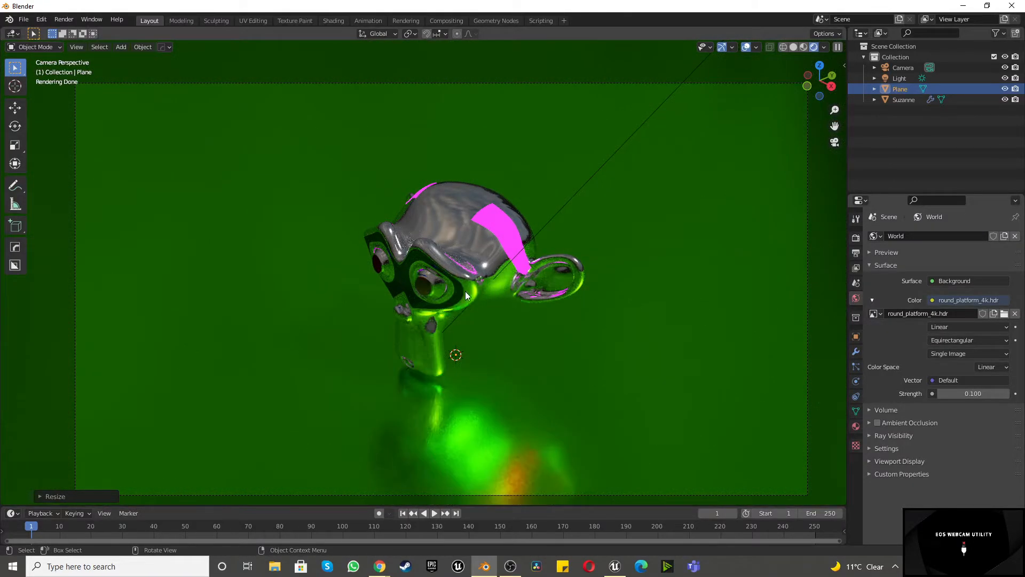
pyautogui.scroll(-3, 577, 319)
pyautogui.scroll(1, 581, 327)
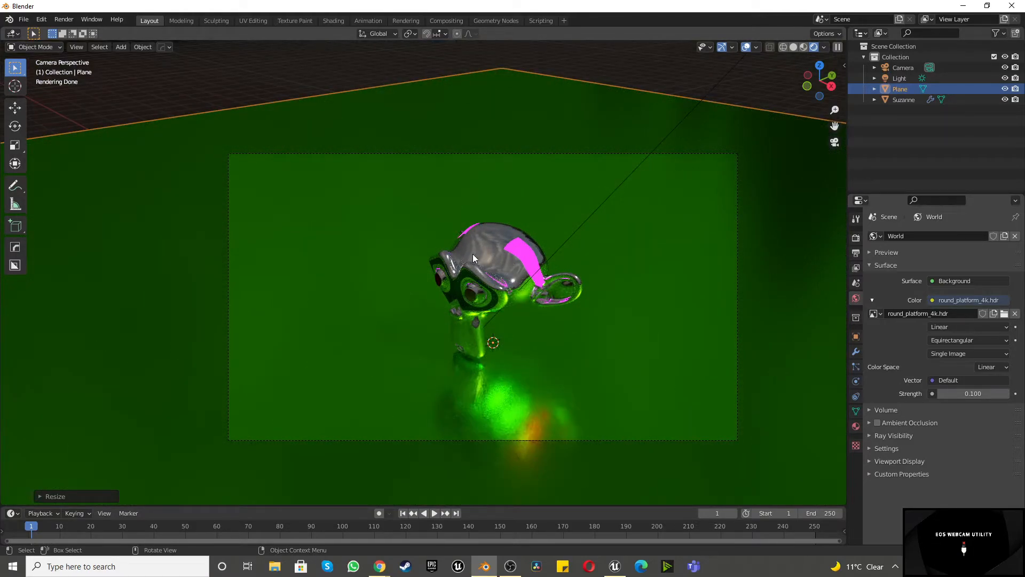
pyautogui.click(63, 20)
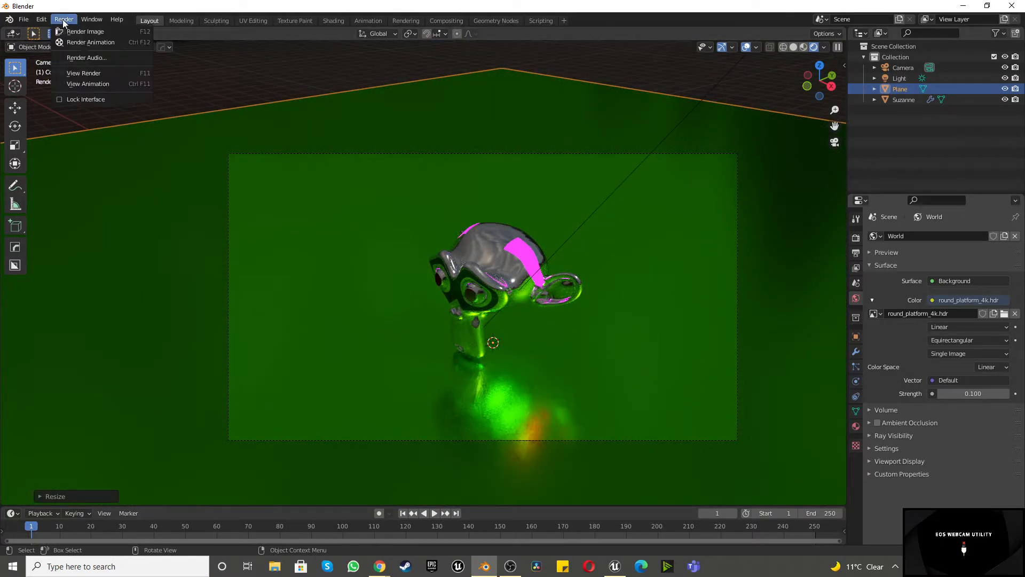
pyautogui.click(78, 32)
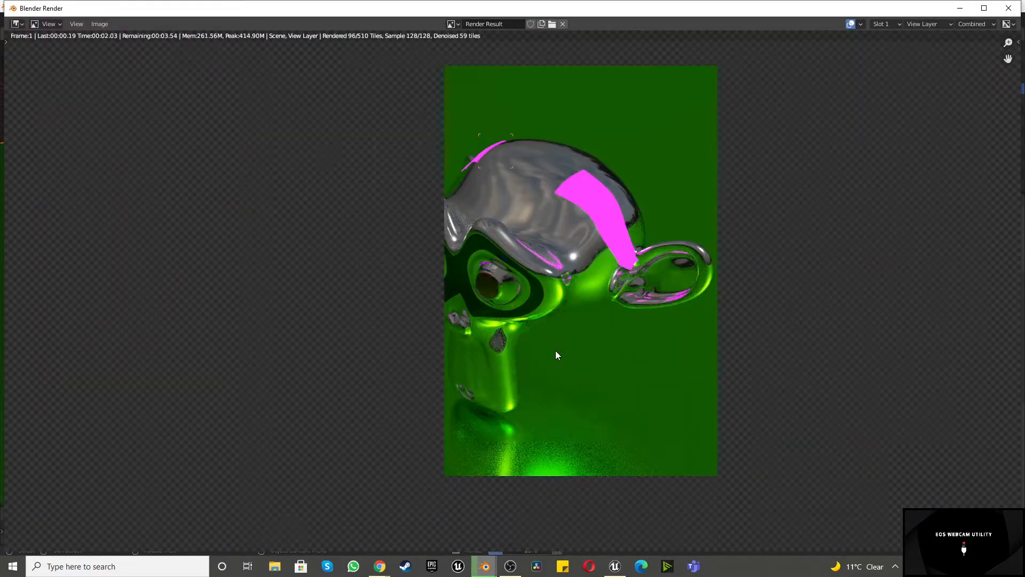
pyautogui.scroll(-4, 561, 323)
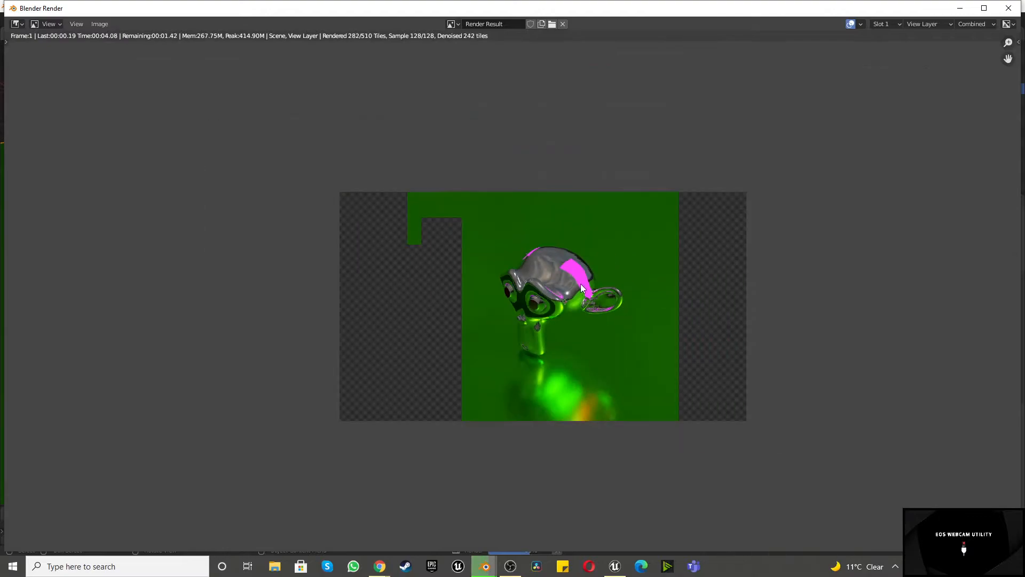
pyautogui.scroll(3, 574, 303)
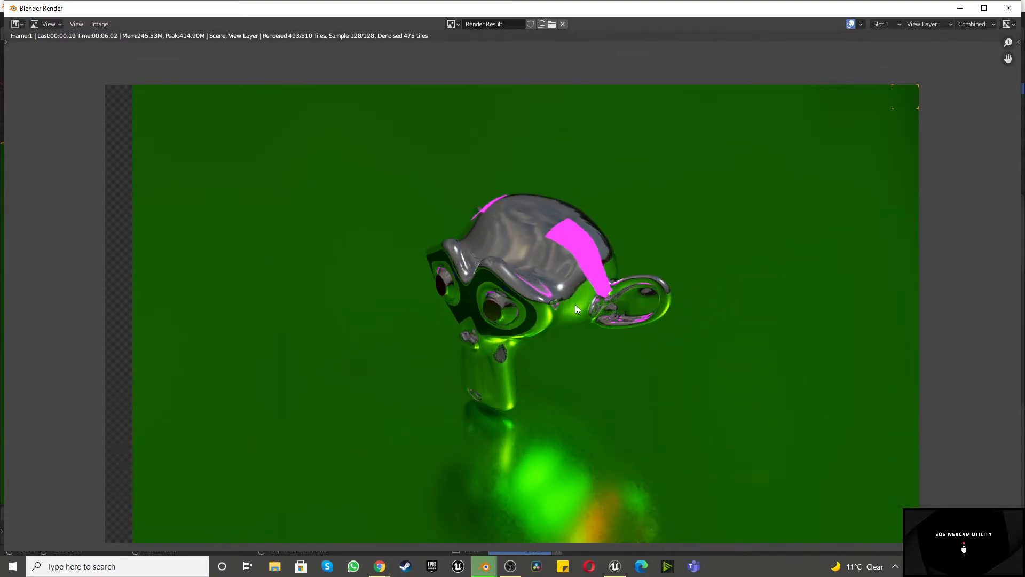
pyautogui.click(1007, 10)
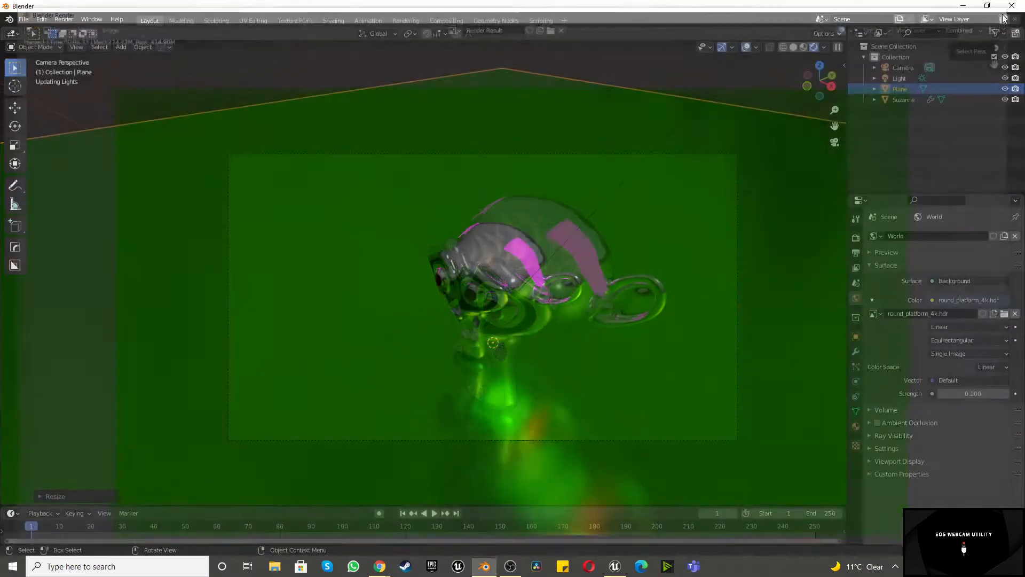
# Switch the 3D viewport area to the Compositor and enable both node use and the backdrop.
pyautogui.click(13, 34)
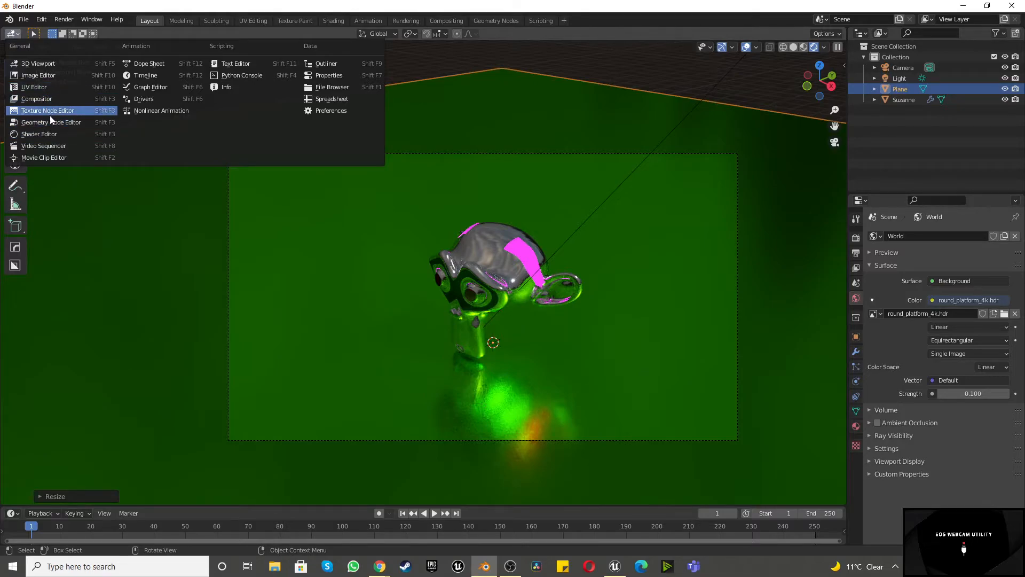
pyautogui.click(50, 99)
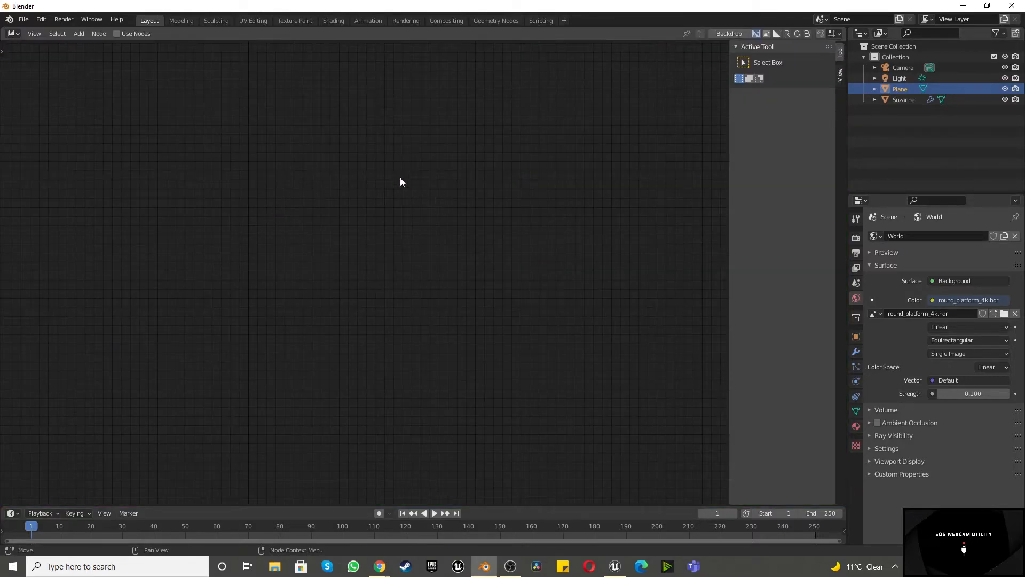
pyautogui.click(115, 33)
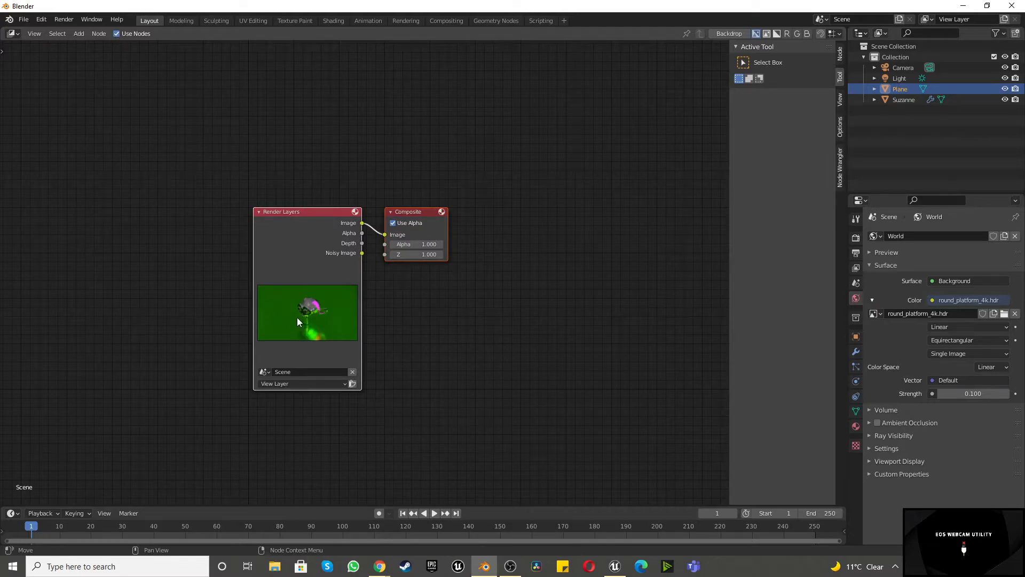
pyautogui.click(735, 33)
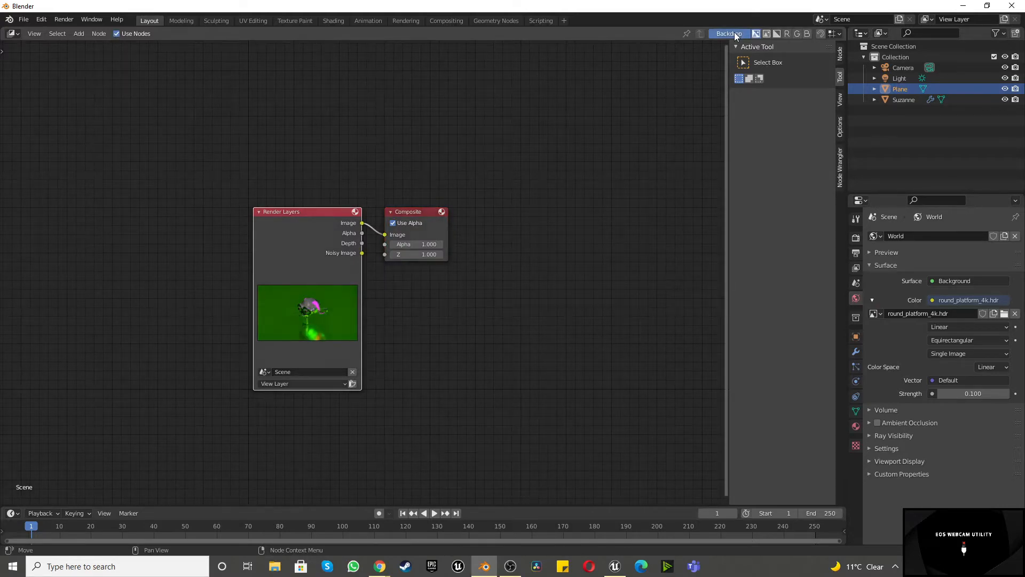
# Try resetting, fitting and moving the compositor backdrop and switching its displayed channels.
pyautogui.click(841, 100)
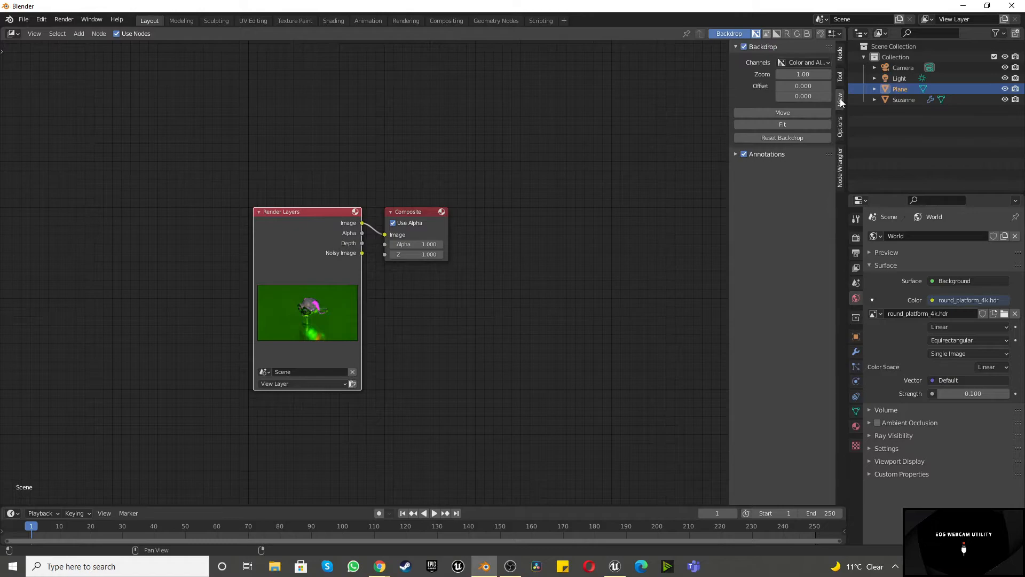
pyautogui.click(840, 128)
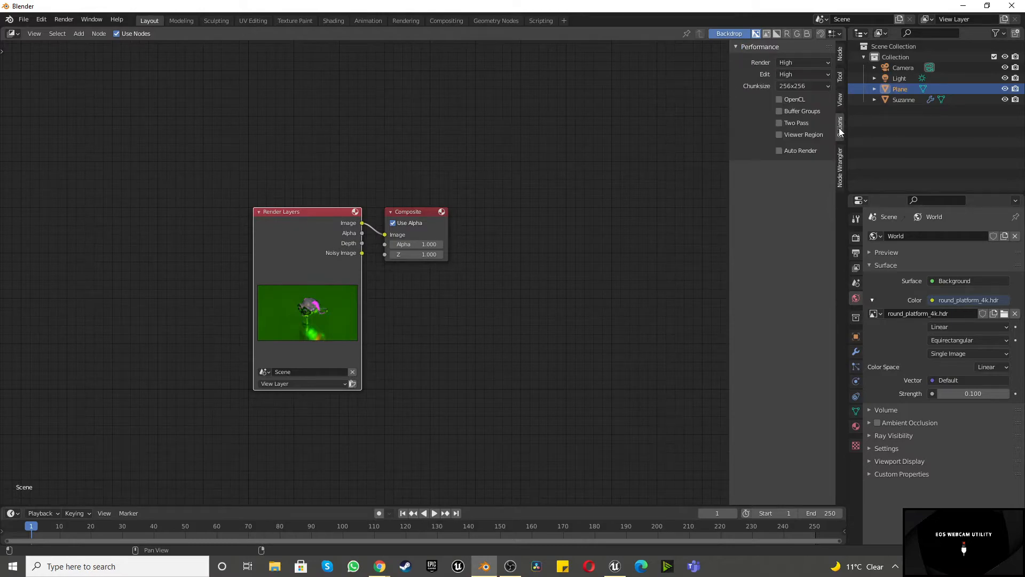
pyautogui.click(840, 100)
pyautogui.click(791, 137)
pyautogui.click(790, 124)
pyautogui.click(789, 112)
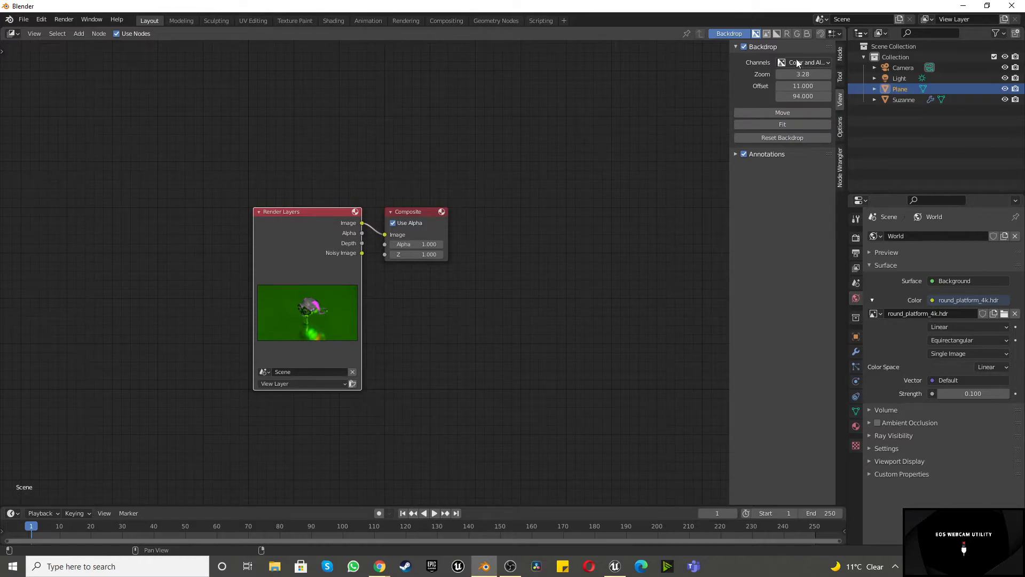
pyautogui.click(796, 62)
pyautogui.click(798, 99)
pyautogui.click(800, 63)
pyautogui.click(800, 77)
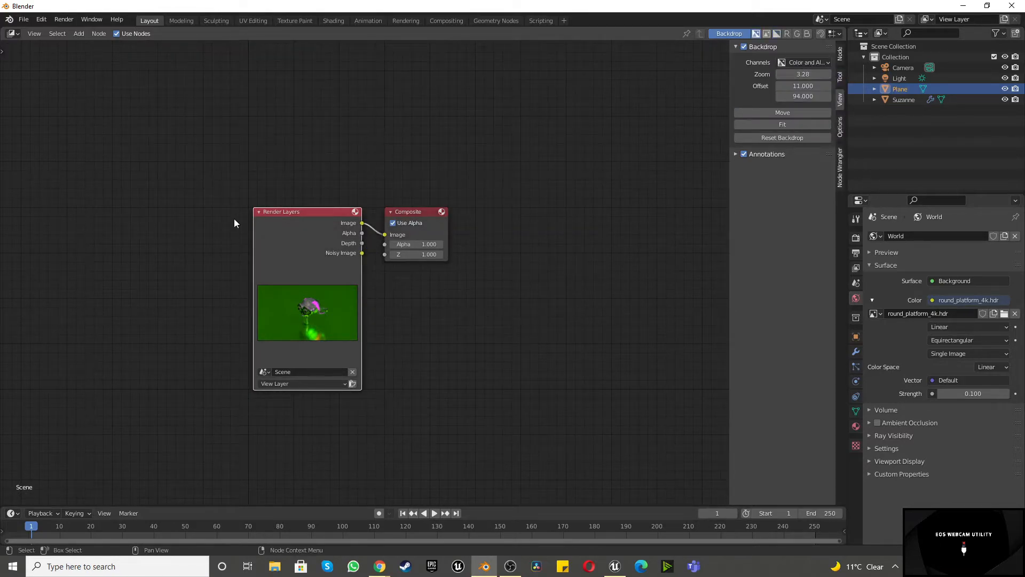
# Move the Composite node away from Render Layers and add a Glare node in the space between them.
pyautogui.scroll(-1, 240, 216)
pyautogui.scroll(2, 249, 210)
pyautogui.moveTo(420, 216); pyautogui.dragTo(583, 209)
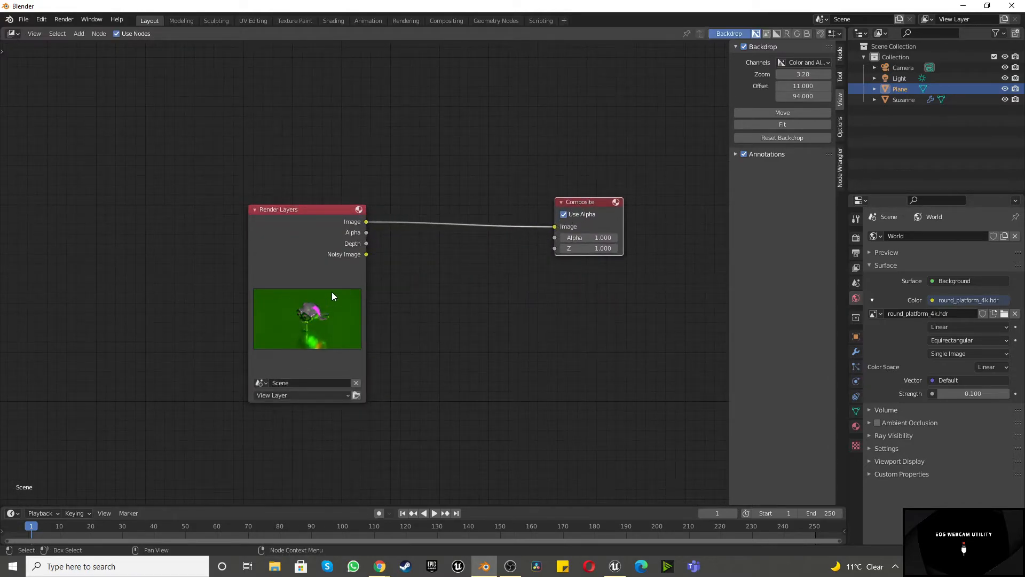
pyautogui.rightClick(415, 278)
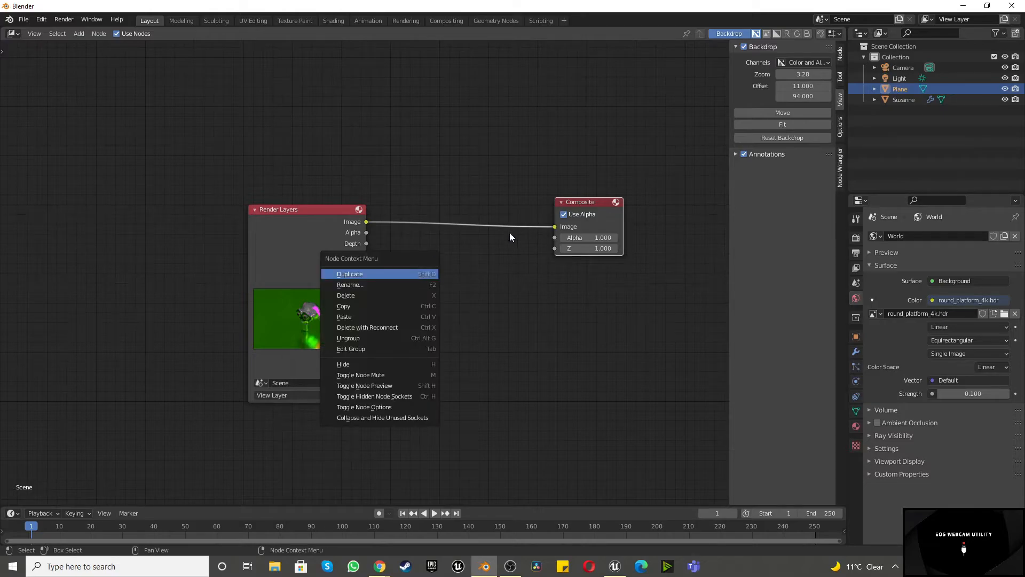
pyautogui.hotkey('shift', 'a')
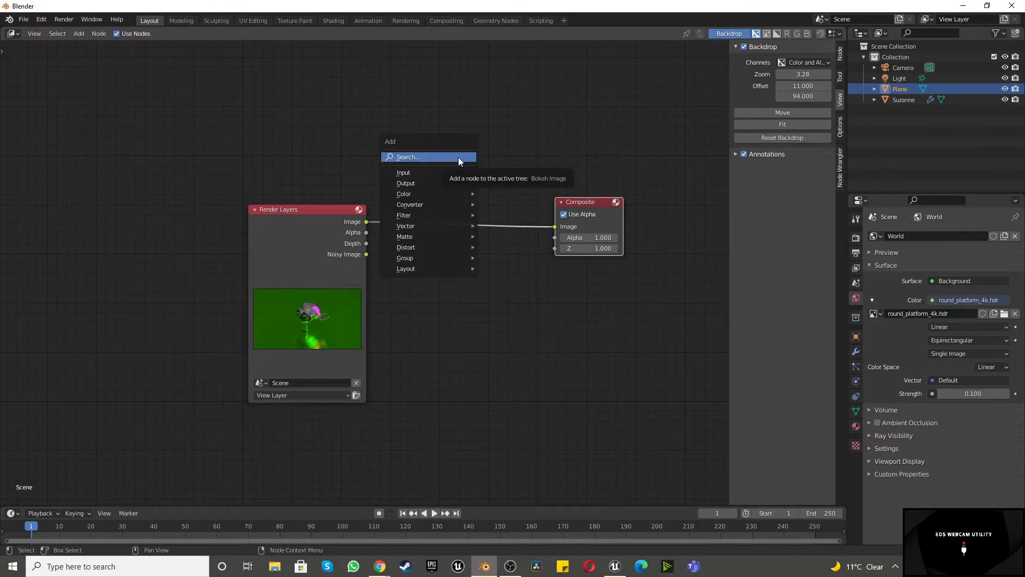
pyautogui.press('g')
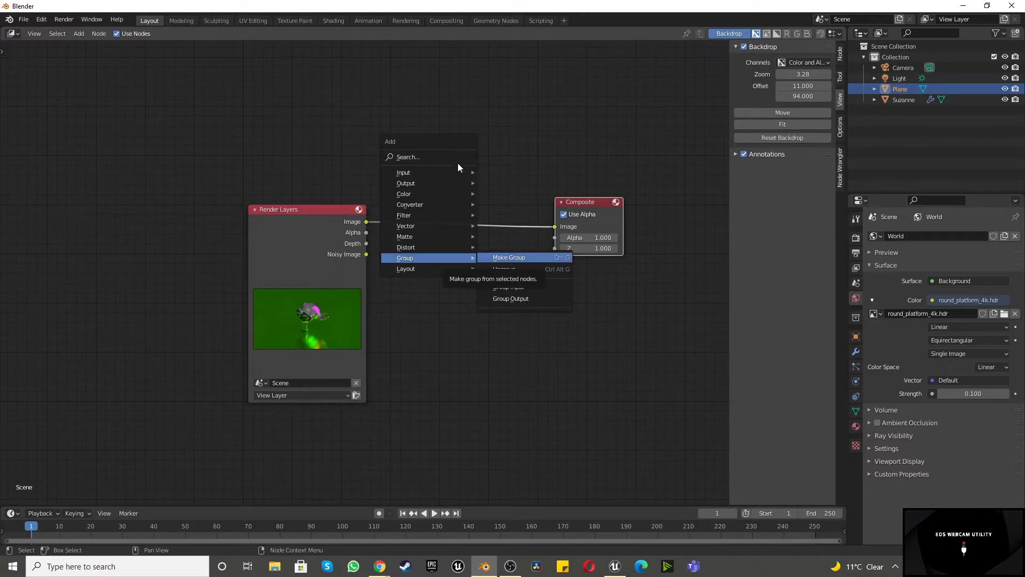
pyautogui.click(432, 153)
pyautogui.write('gla')
pyautogui.press('Return')
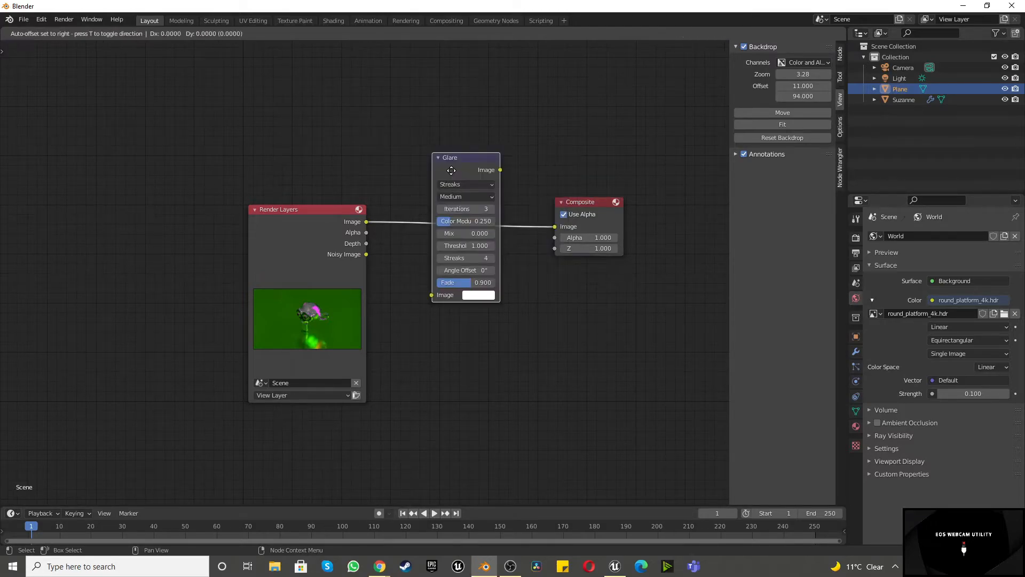
pyautogui.click(440, 273)
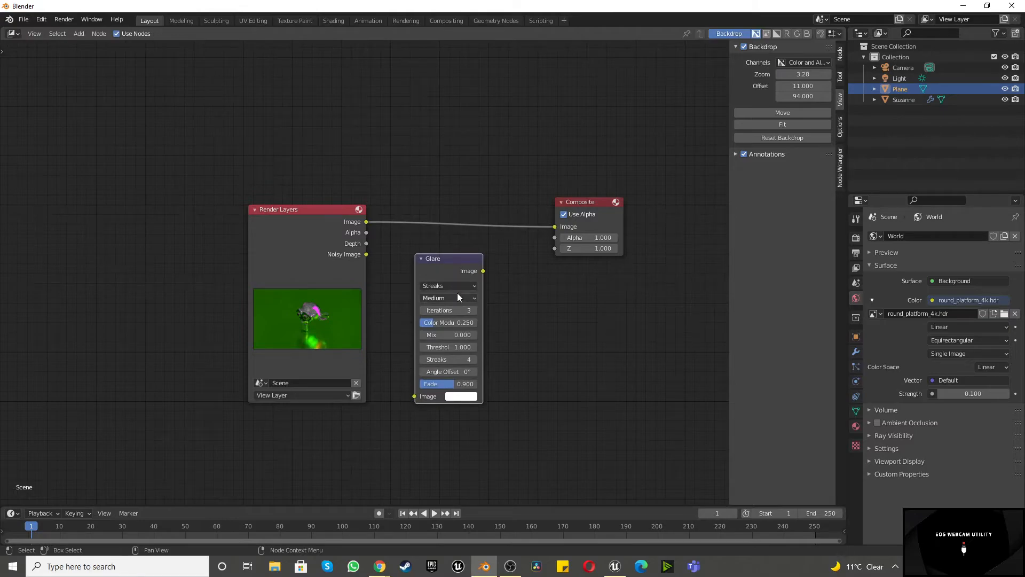
# Route the Render Layers image through the Glare node into the Composite node's image input.
pyautogui.scroll(1, 459, 299)
pyautogui.moveTo(447, 246); pyautogui.dragTo(456, 219)
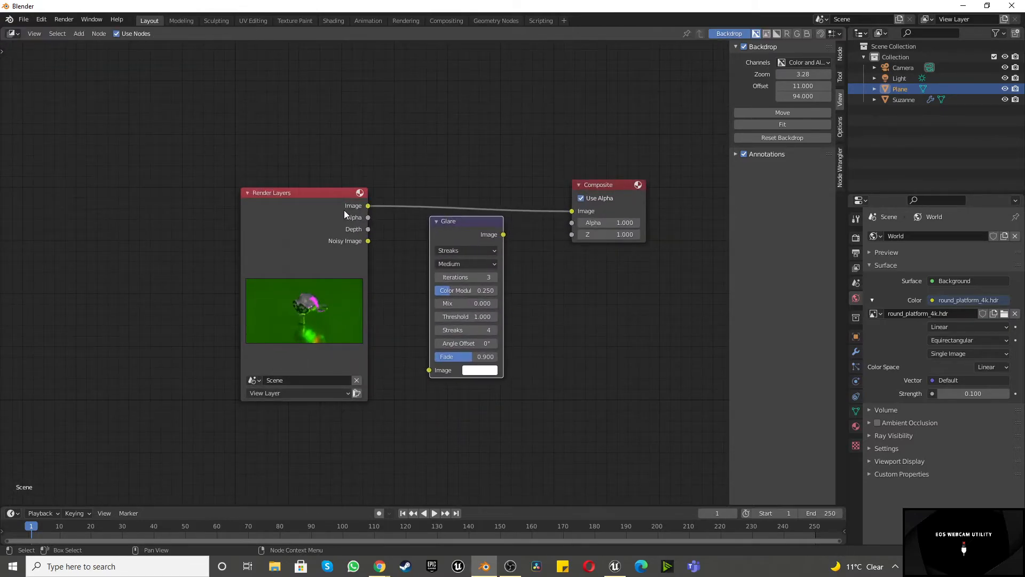
pyautogui.moveTo(368, 206); pyautogui.dragTo(431, 370)
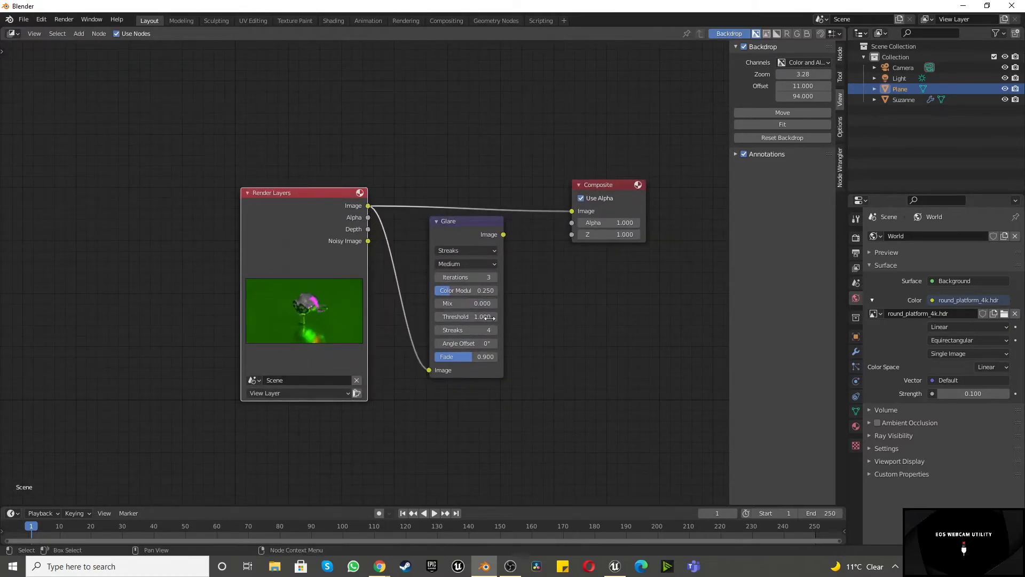
pyautogui.moveTo(504, 235); pyautogui.dragTo(571, 211)
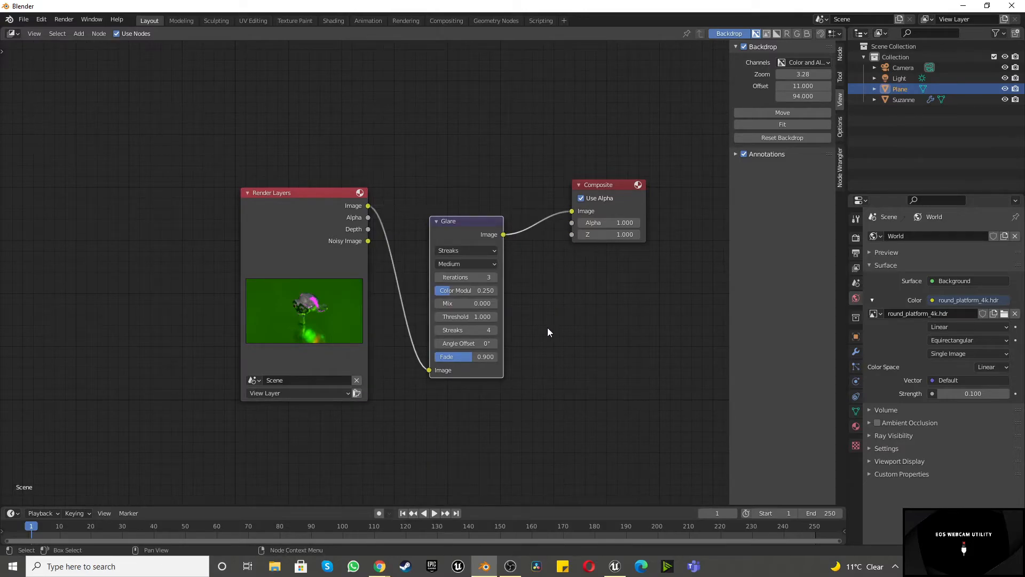
# Add a Viewer node fed by the Glare node's image output and fit the backdrop to the compositor area.
pyautogui.click(606, 315)
pyautogui.hotkey('shift', 'a')
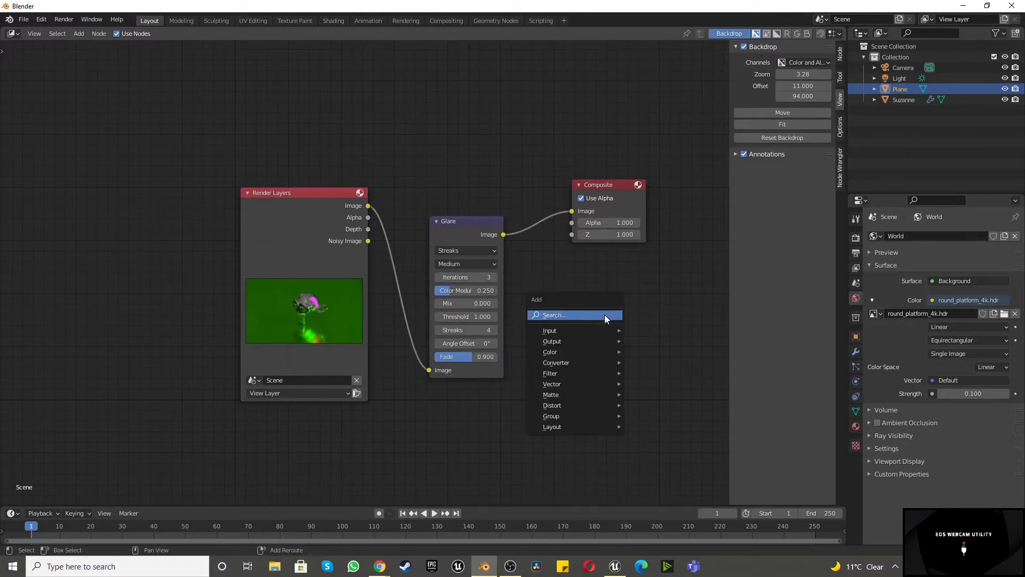
pyautogui.click(605, 315)
pyautogui.write('view')
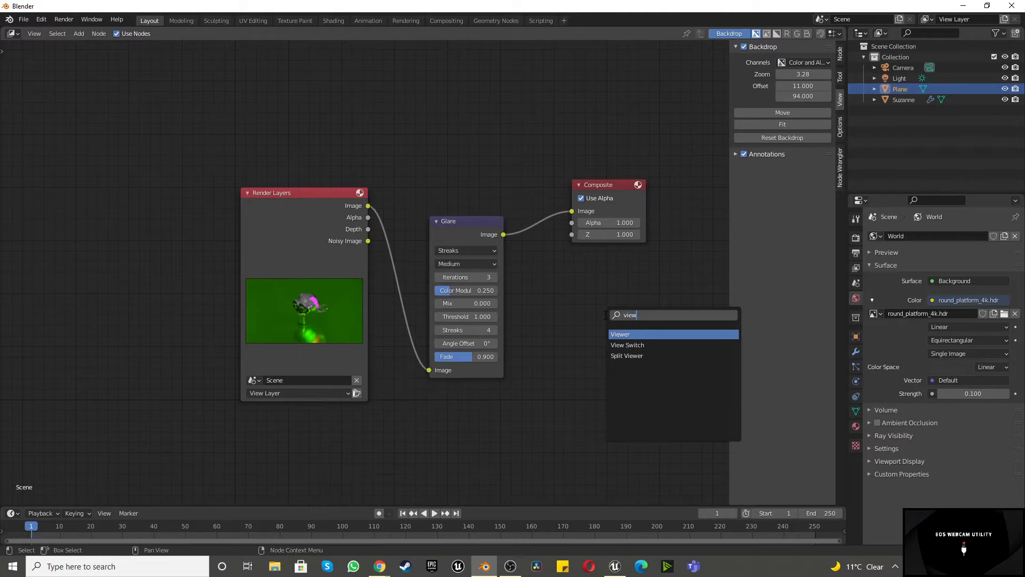
pyautogui.press('Return')
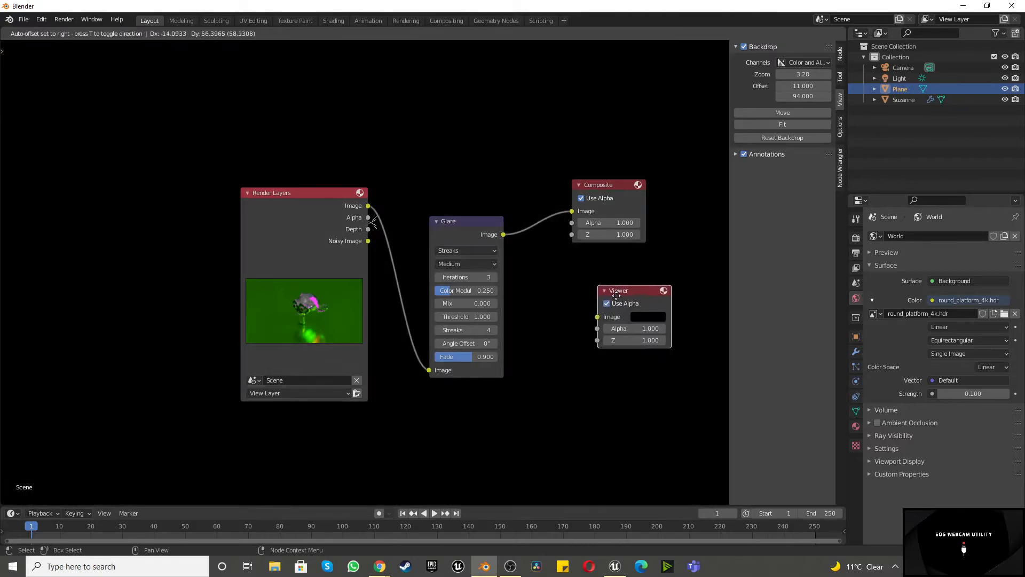
pyautogui.moveTo(503, 235); pyautogui.dragTo(574, 276)
pyautogui.scroll(-1, 416, 326)
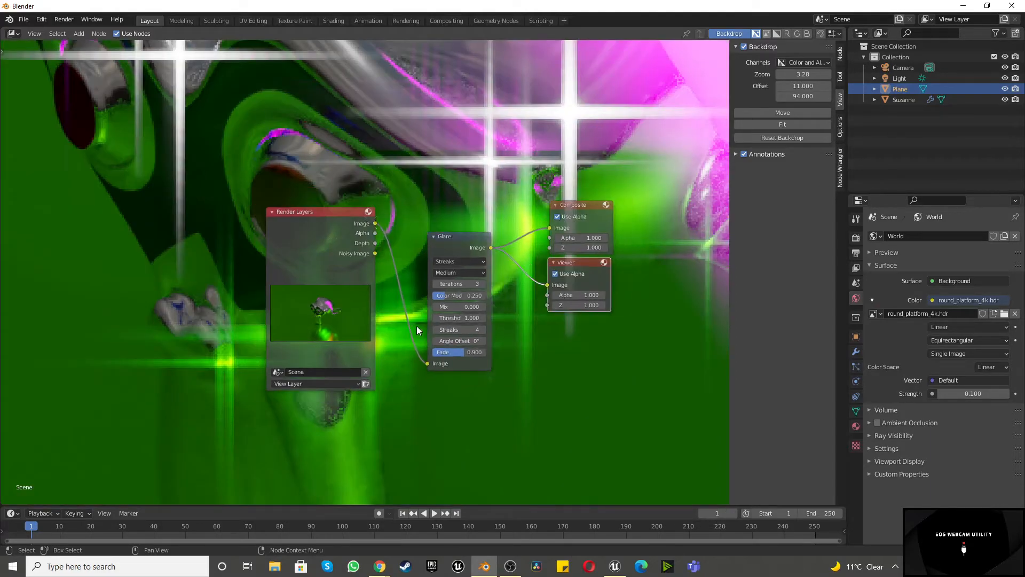
pyautogui.click(794, 123)
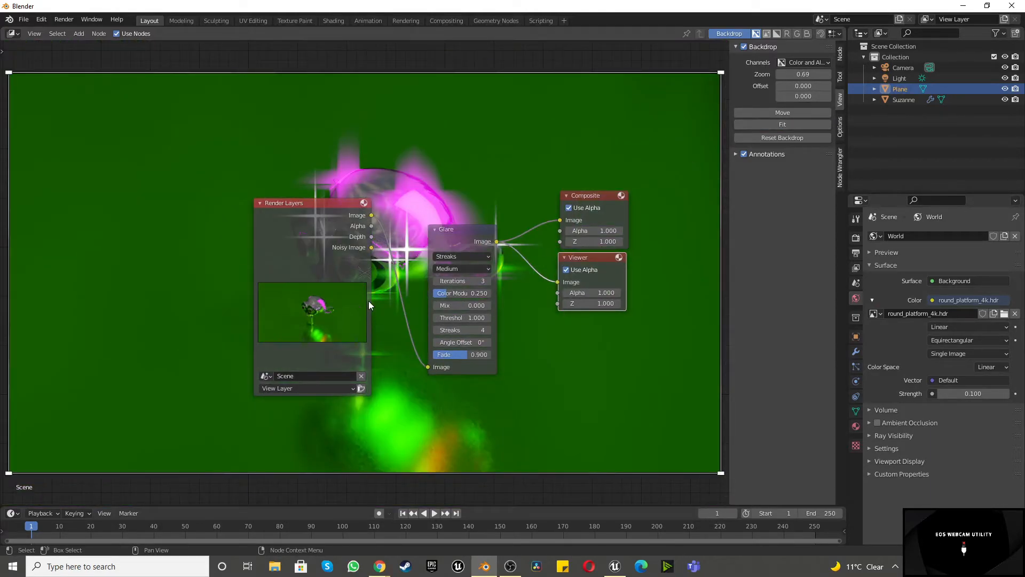
# Rearrange the Render Layers, Glare, Viewer and Composite nodes outward so they no longer cover the monkey head in the backdrop.
pyautogui.moveTo(305, 203); pyautogui.dragTo(73, 92)
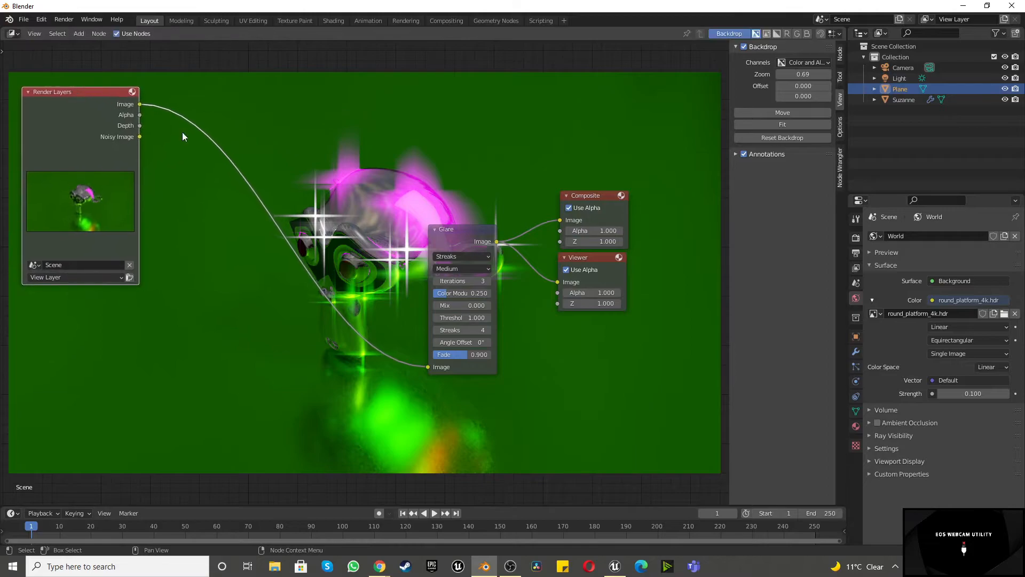
pyautogui.moveTo(467, 233); pyautogui.dragTo(216, 307)
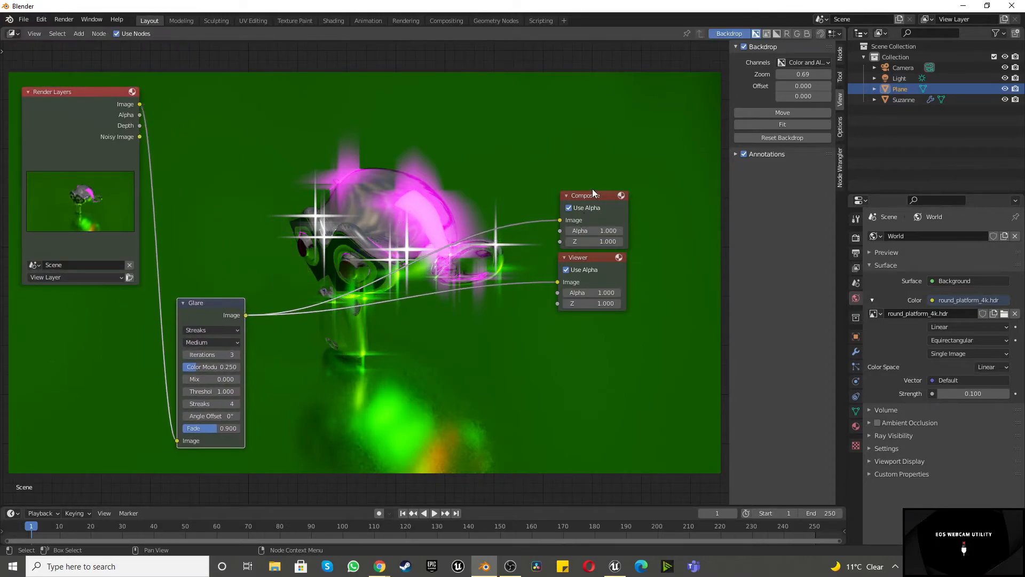
pyautogui.moveTo(591, 258); pyautogui.dragTo(657, 408)
pyautogui.moveTo(598, 191); pyautogui.dragTo(650, 332)
# Change the Glare node's type to Fog Glow with a threshold of 3.5 and a size of 9.
pyautogui.scroll(2, 140, 384)
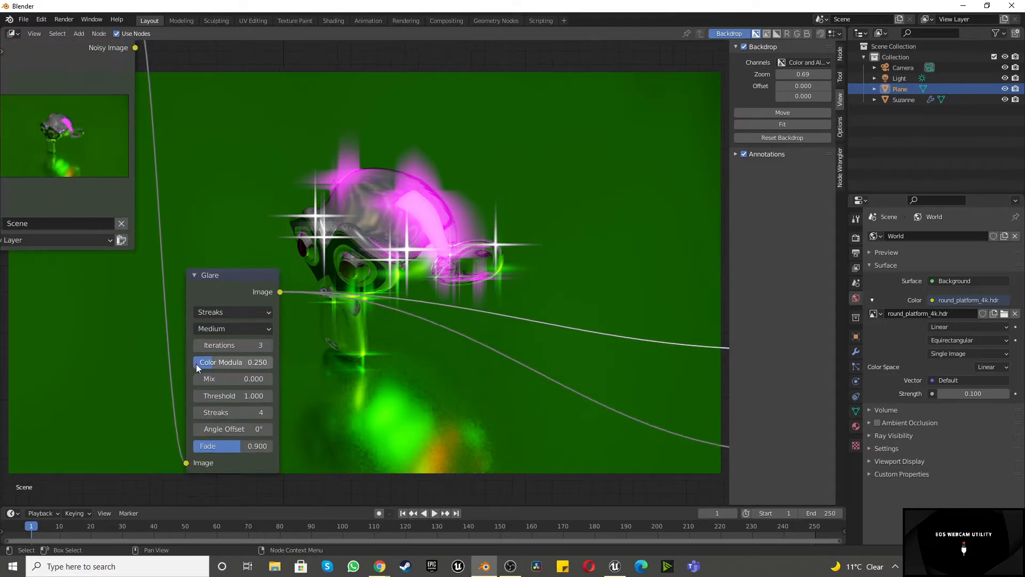
pyautogui.click(226, 311)
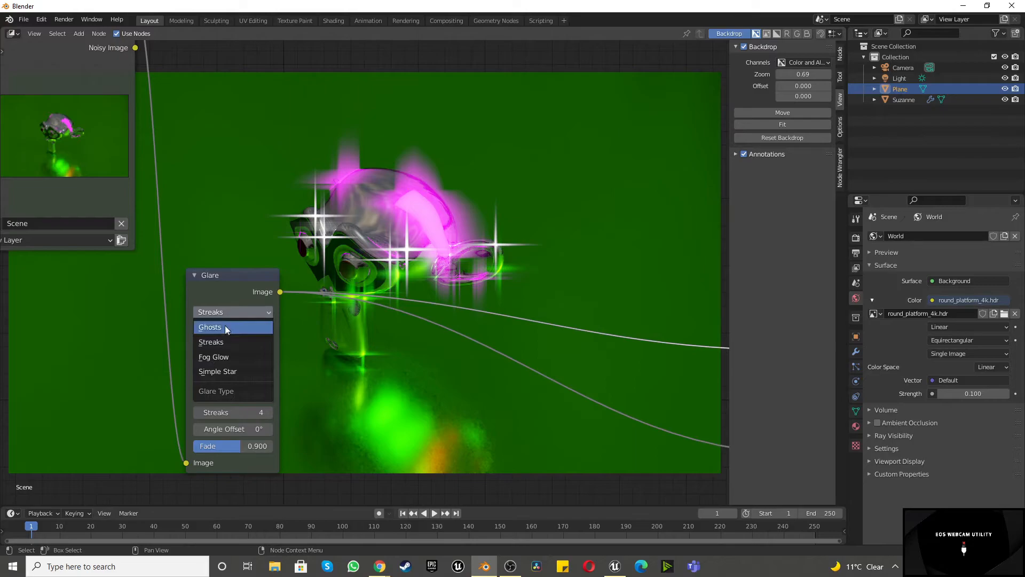
pyautogui.click(223, 356)
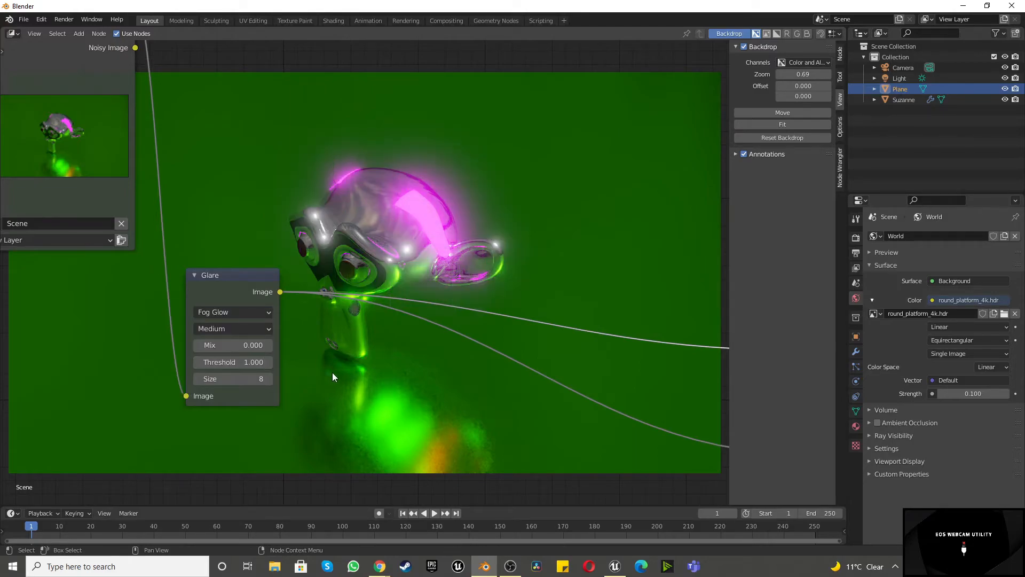
pyautogui.click(230, 363)
pyautogui.press('Return')
pyautogui.moveTo(232, 379); pyautogui.dragTo(238, 378)
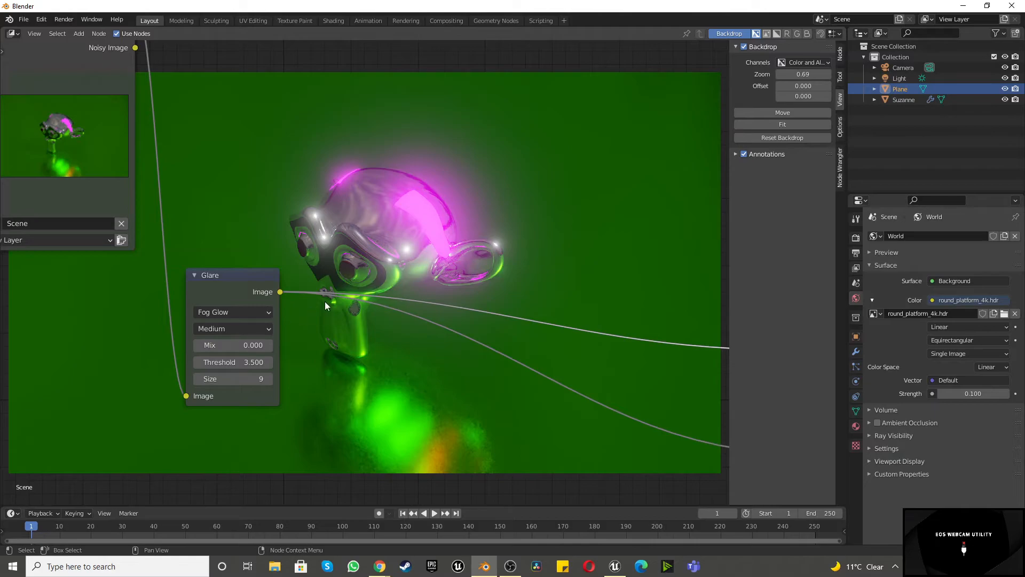
# Add a second Glare node and feed it from the Fog Glow node's image output.
pyautogui.scroll(-3, 411, 246)
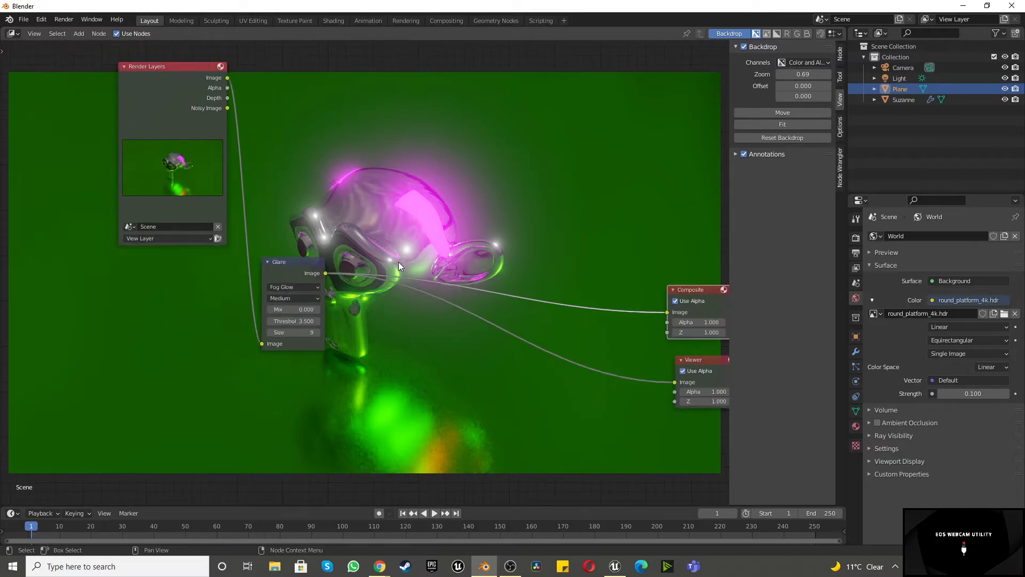
pyautogui.scroll(2, 431, 284)
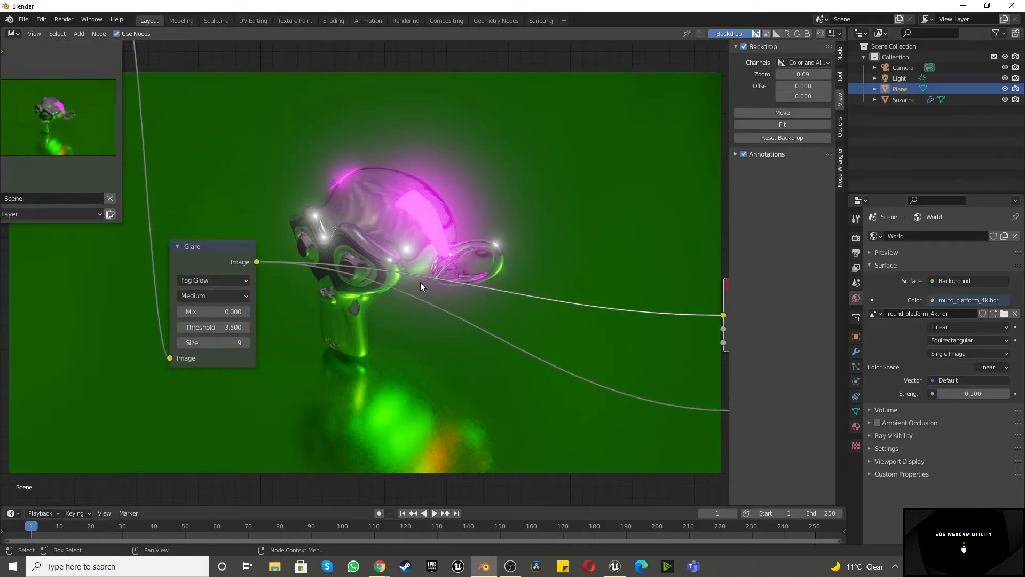
pyautogui.hotkey('shift', 'a')
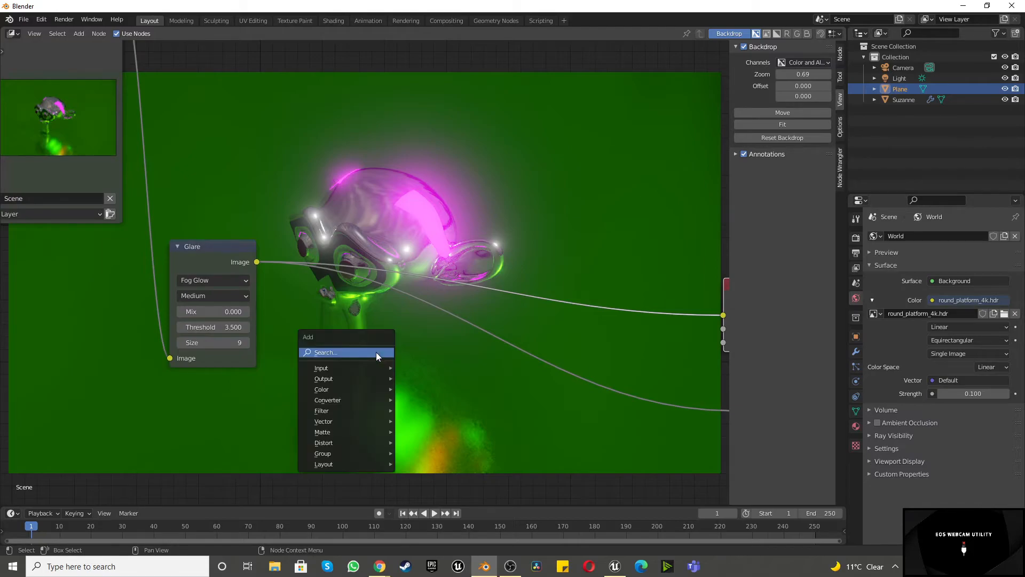
pyautogui.write('glare')
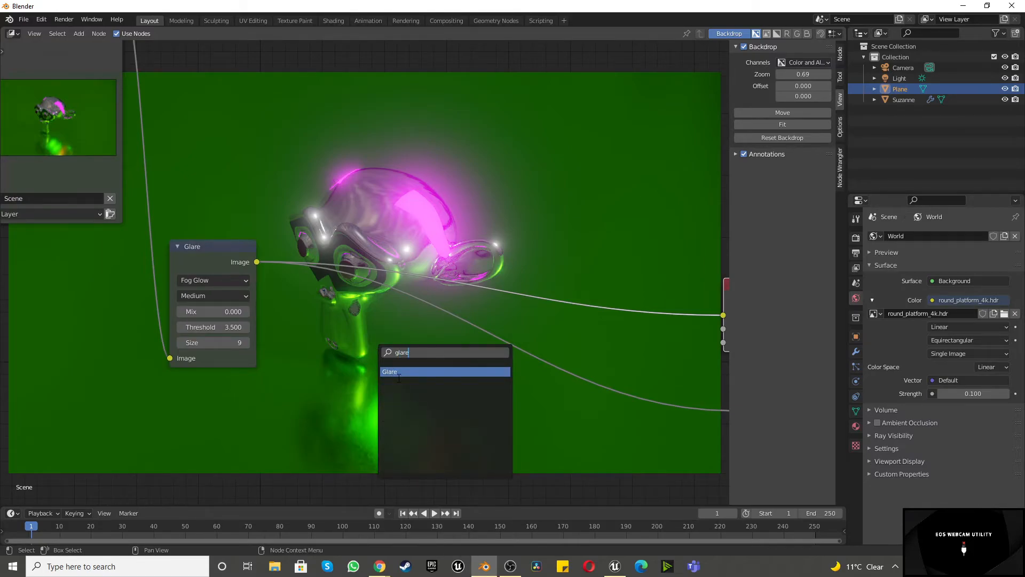
pyautogui.press('Return')
pyautogui.click(343, 326)
pyautogui.moveTo(256, 263); pyautogui.dragTo(323, 483)
pyautogui.scroll(-2, 359, 369)
pyautogui.click(570, 322)
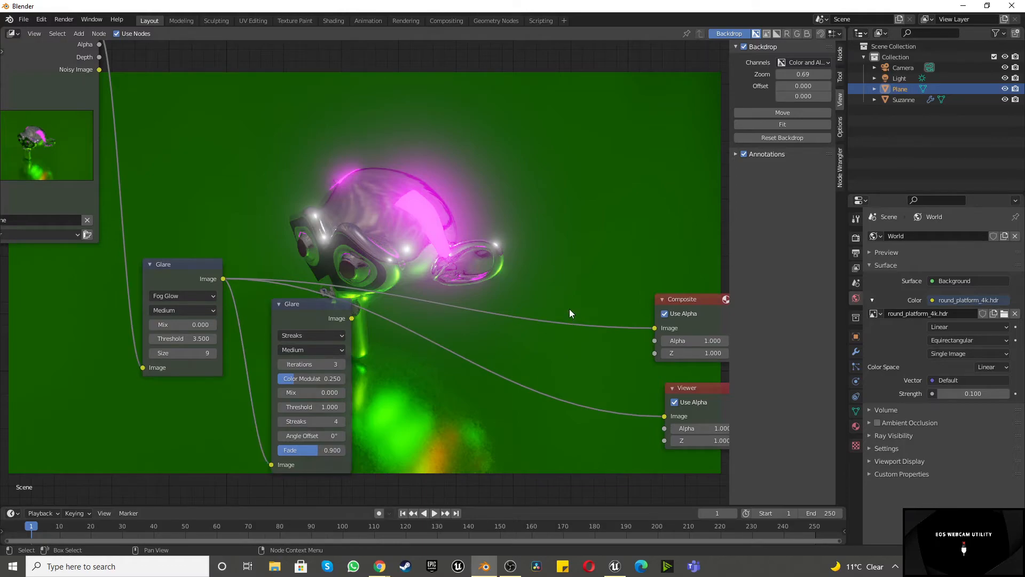
# Connect the second Glare node's image output to both the Composite and Viewer image inputs.
pyautogui.press('alt')
pyautogui.rightClick(522, 420)
pyautogui.moveTo(351, 318); pyautogui.dragTo(655, 327)
pyautogui.moveTo(351, 319); pyautogui.dragTo(665, 416)
# Switch the second Glare node to Simple Star and place it just before the Composite and Viewer nodes.
pyautogui.moveTo(332, 303)
pyautogui.mouseDown()
pyautogui.moveTo(499, 246)
pyautogui.moveTo(487, 245)
pyautogui.mouseUp()
pyautogui.click(466, 277)
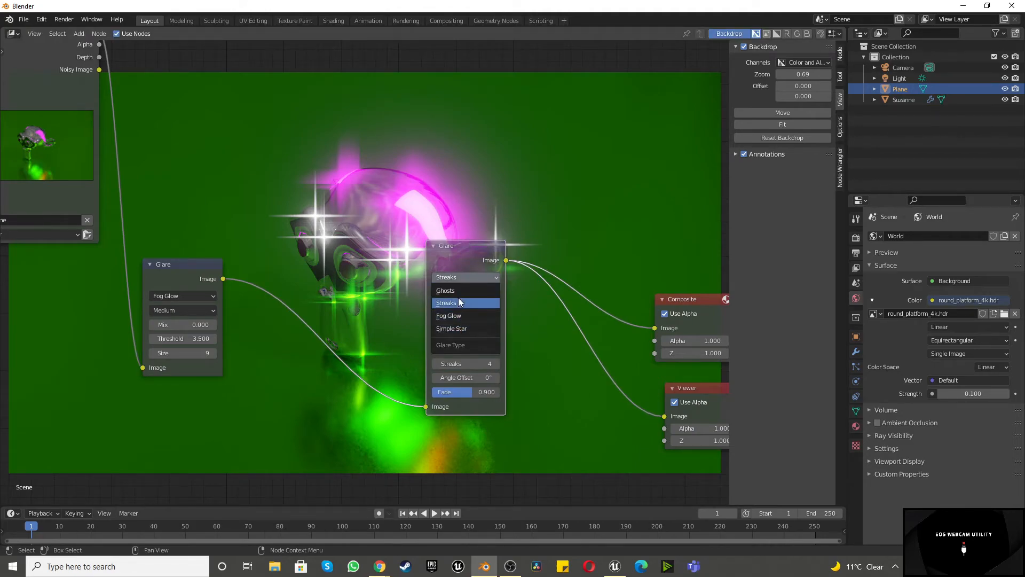
pyautogui.click(457, 329)
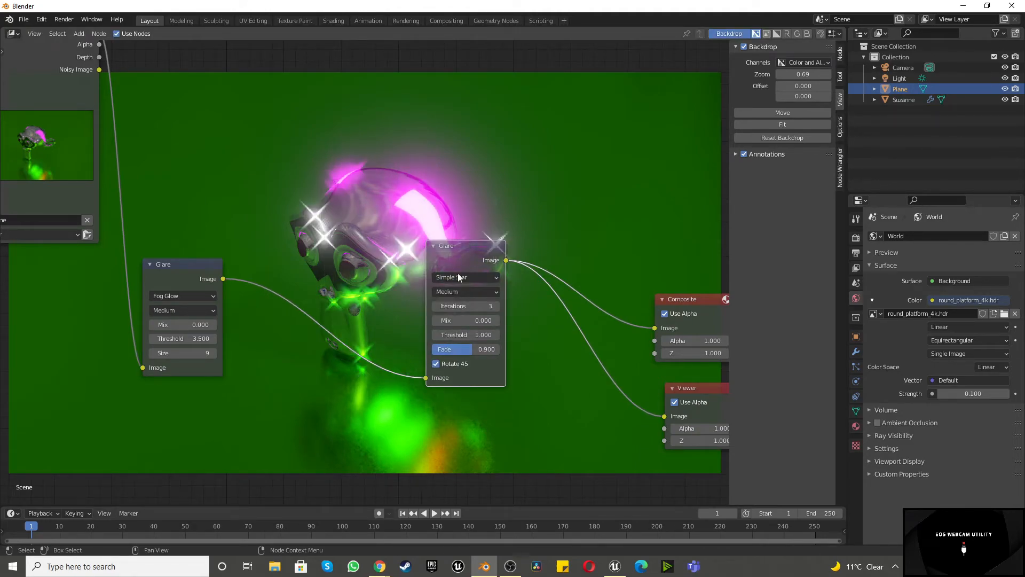
pyautogui.moveTo(451, 245); pyautogui.dragTo(499, 301)
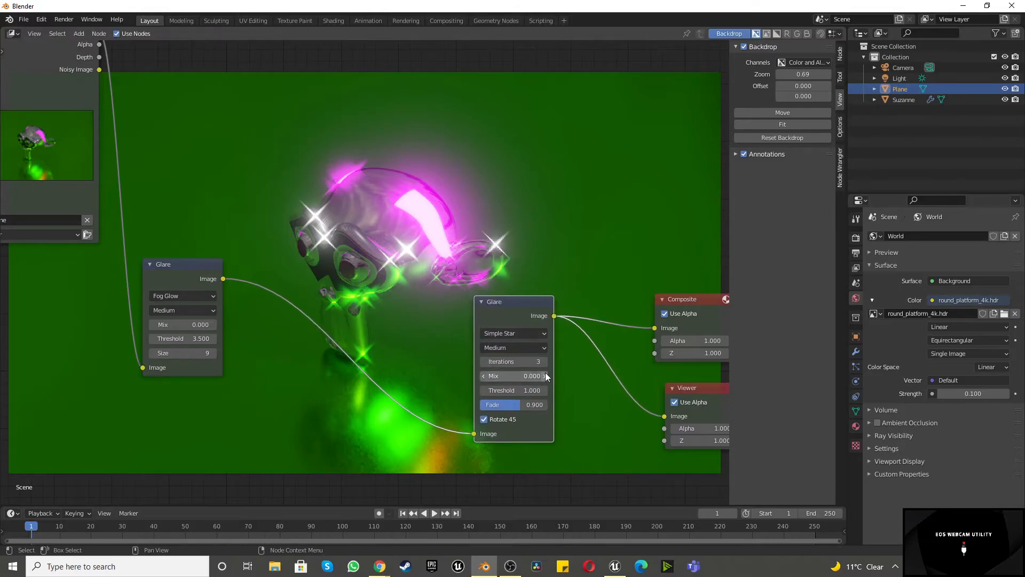
# Try other iteration counts and a Mix of 1 on the Simple Star glare, returning them to 3 and 0.
pyautogui.click(544, 361)
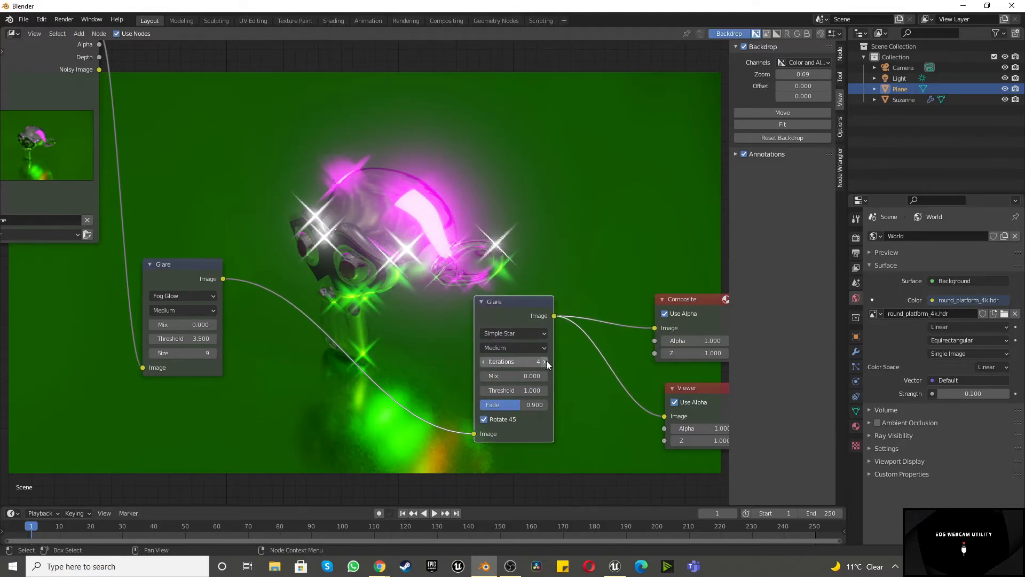
pyautogui.doubleClick(484, 362)
pyautogui.click(545, 361)
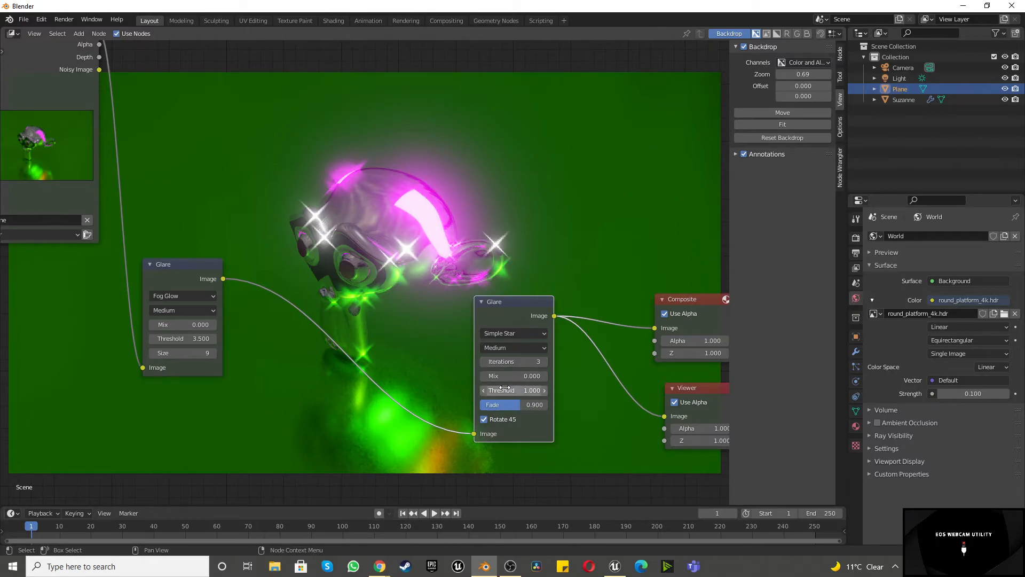
pyautogui.moveTo(508, 375); pyautogui.dragTo(541, 376)
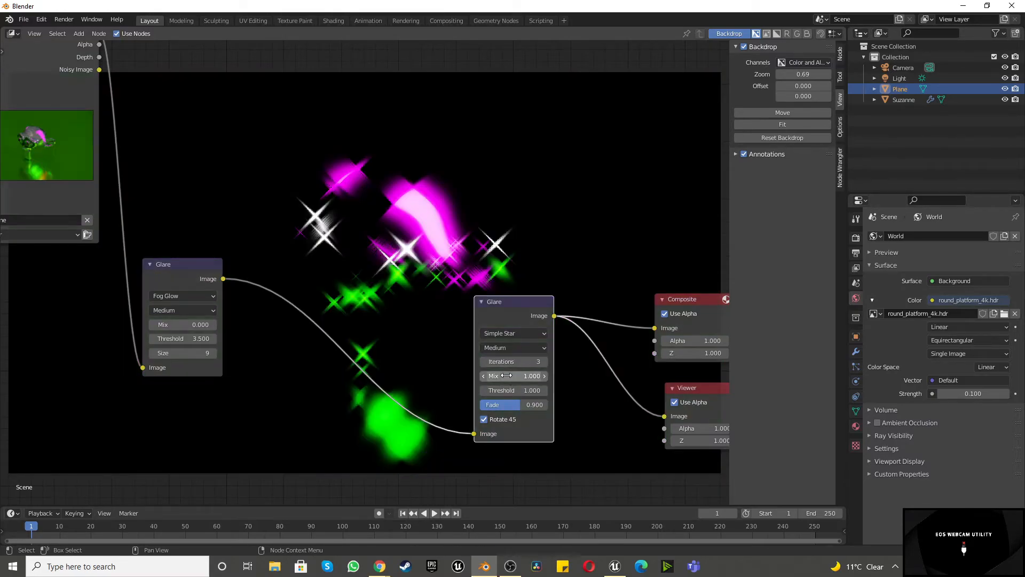
pyautogui.click(513, 376)
pyautogui.write('0')
pyautogui.press('Return')
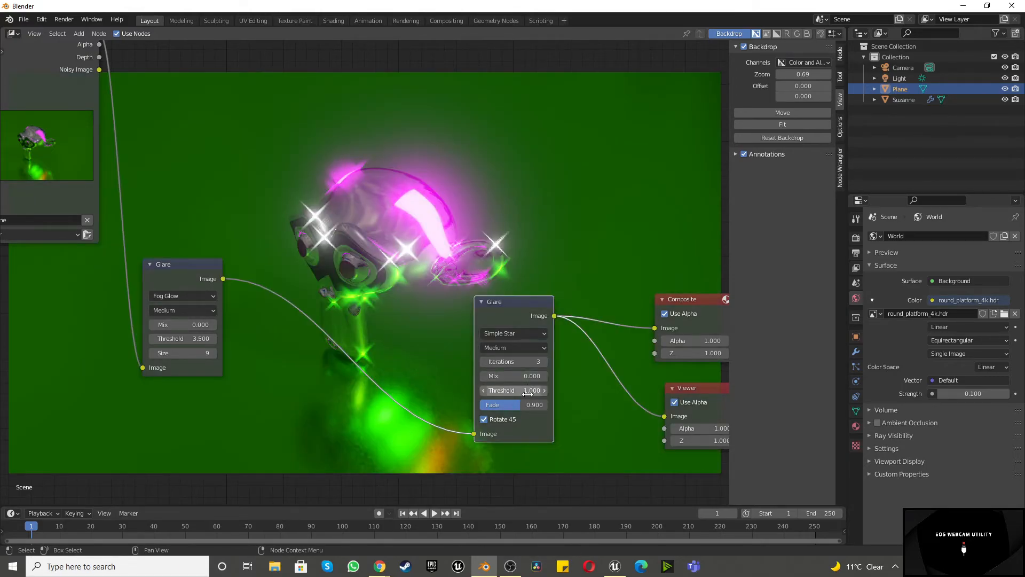
# Set the Simple Star glare's Mix to 0.2.
pyautogui.click(526, 377)
pyautogui.write('0.2')
pyautogui.press('Return')
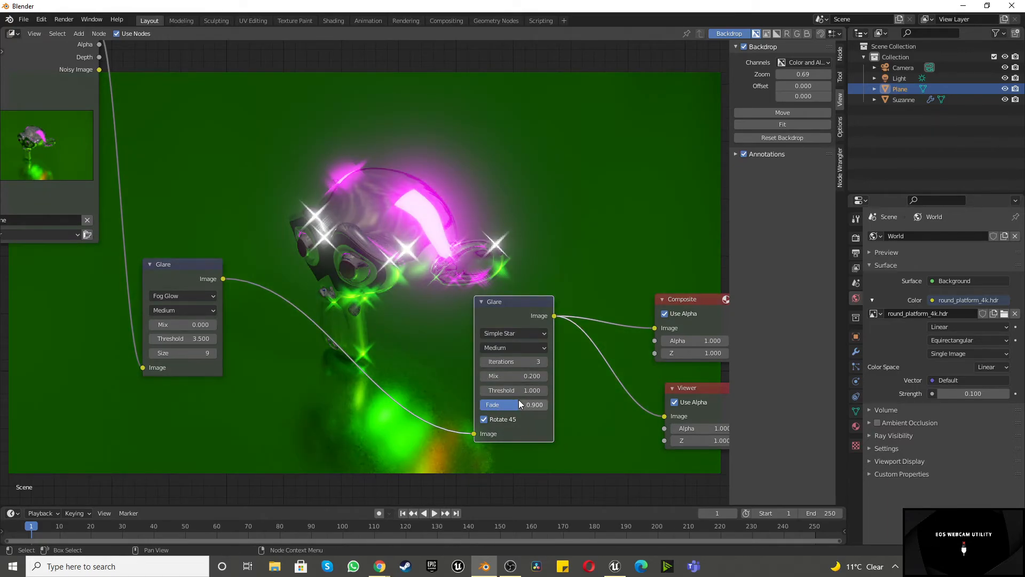
# Try thresholds such as 0, 40.3 and 5 on the Simple Star glare, finishing back at 1.
pyautogui.click(510, 391)
pyautogui.write('2.3')
pyautogui.press('Return')
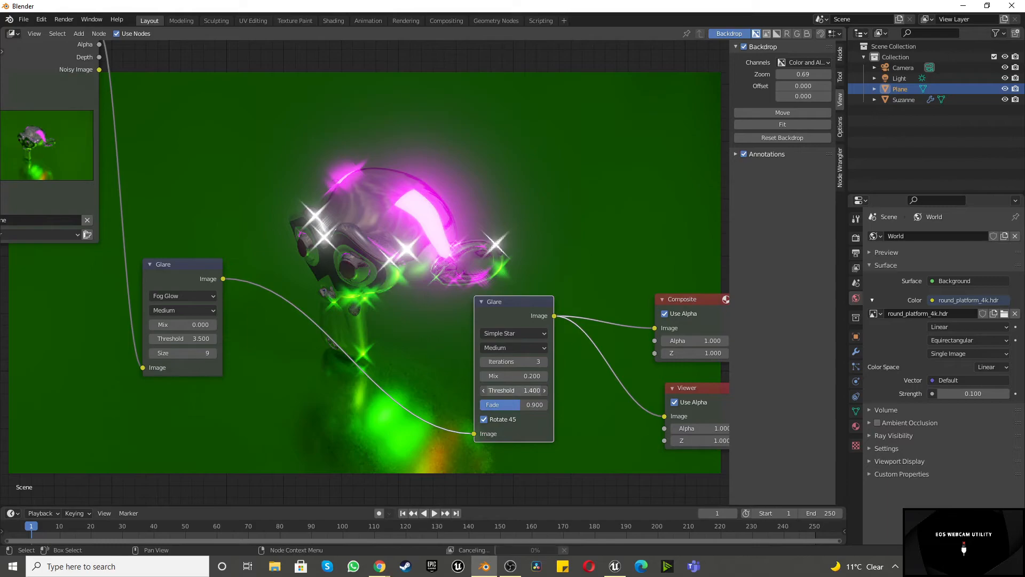
pyautogui.press('BackSpace')
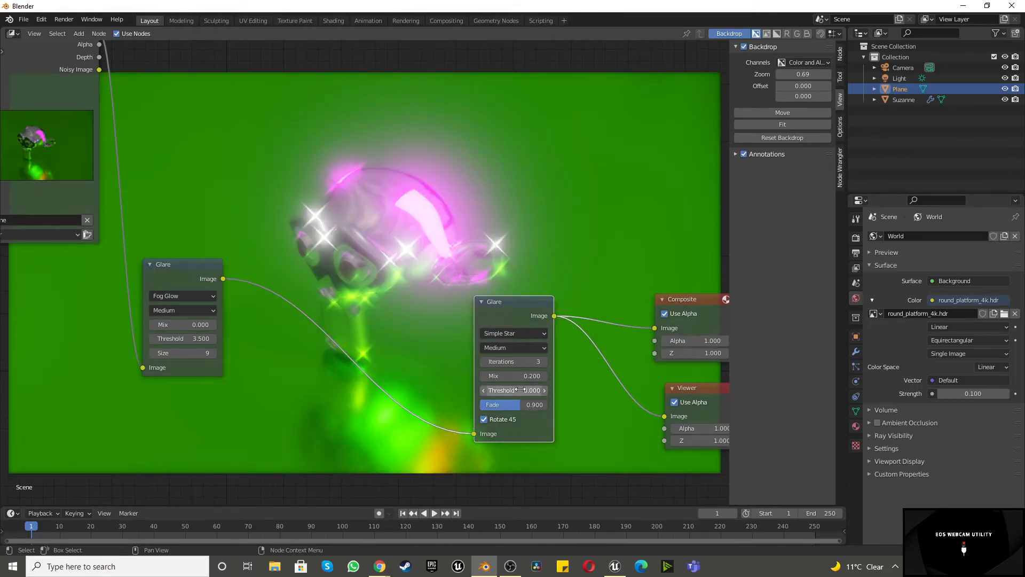
pyautogui.click(502, 390)
pyautogui.write('40.3')
pyautogui.press('Return')
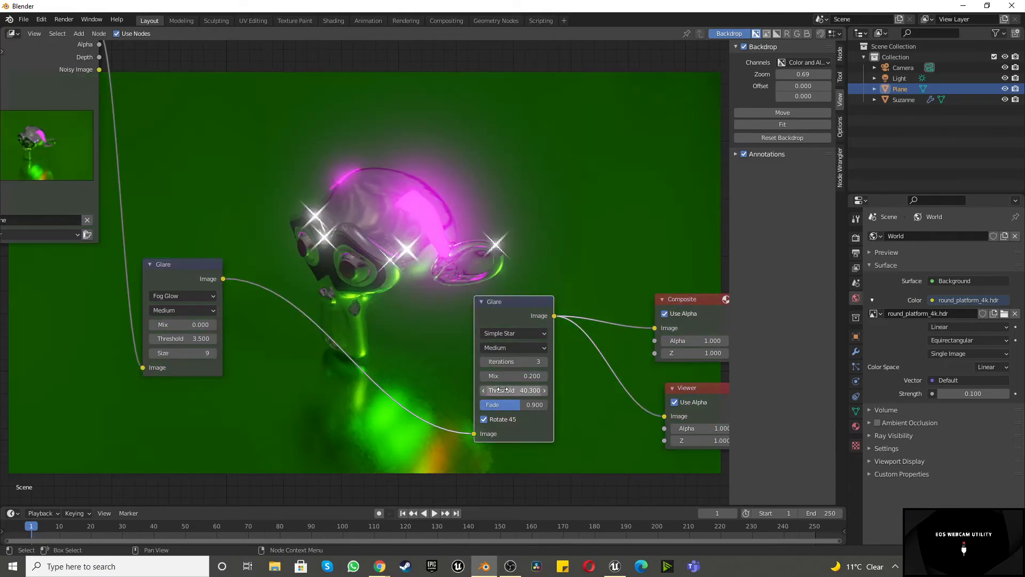
pyautogui.click(502, 389)
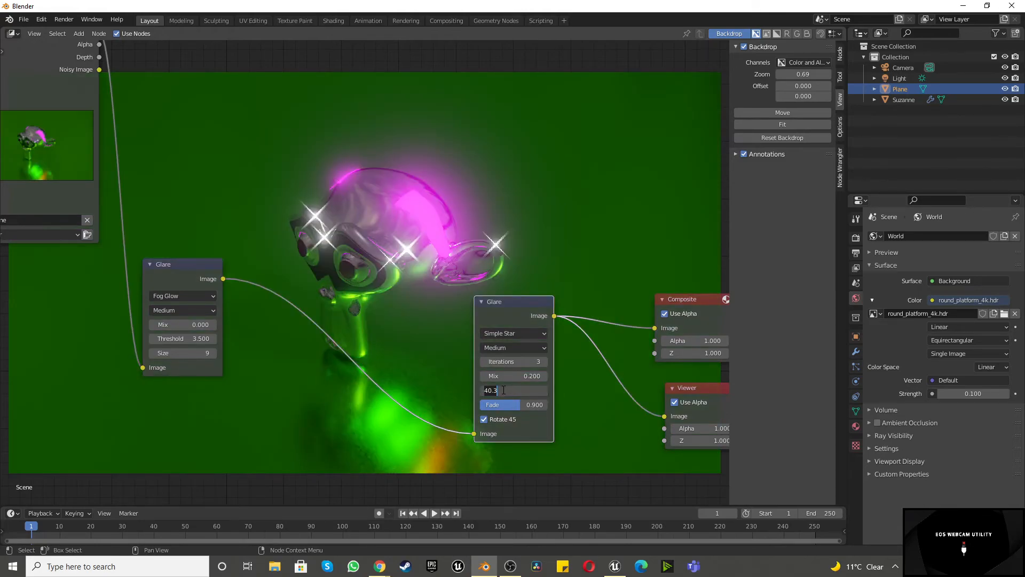
pyautogui.write('5')
pyautogui.press('Return')
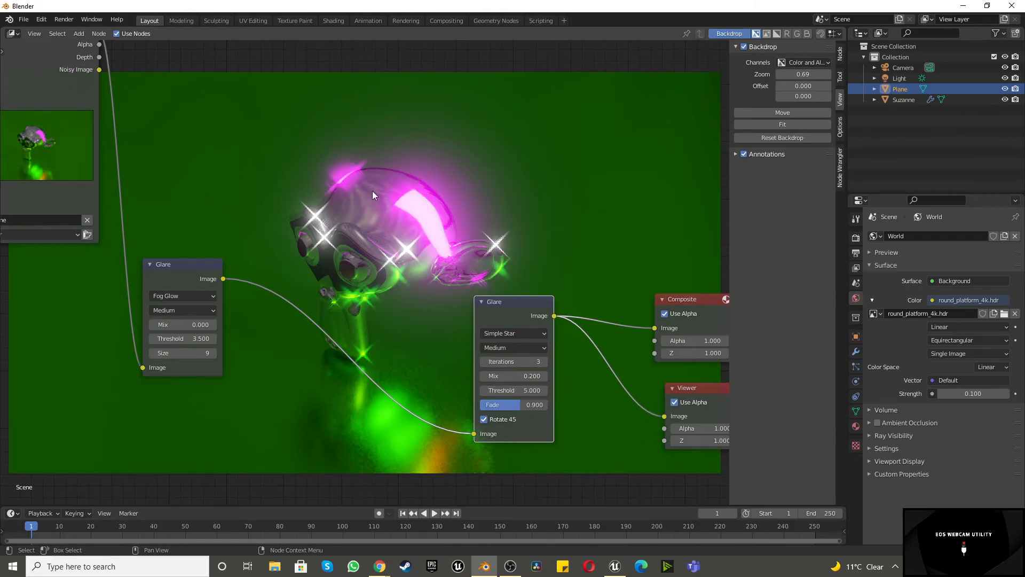
pyautogui.click(512, 390)
pyautogui.write('1')
pyautogui.press('Return')
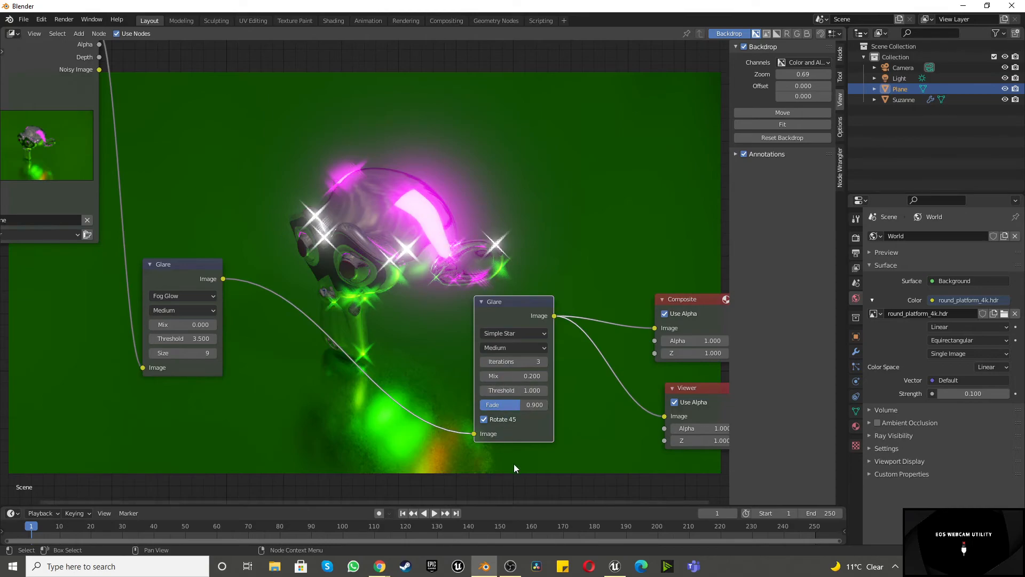
# Duplicate the Fog Glow Glare node and wire the copy between the original and the Simple Star node.
pyautogui.click(178, 270)
pyautogui.hotkey('shift', 'd')
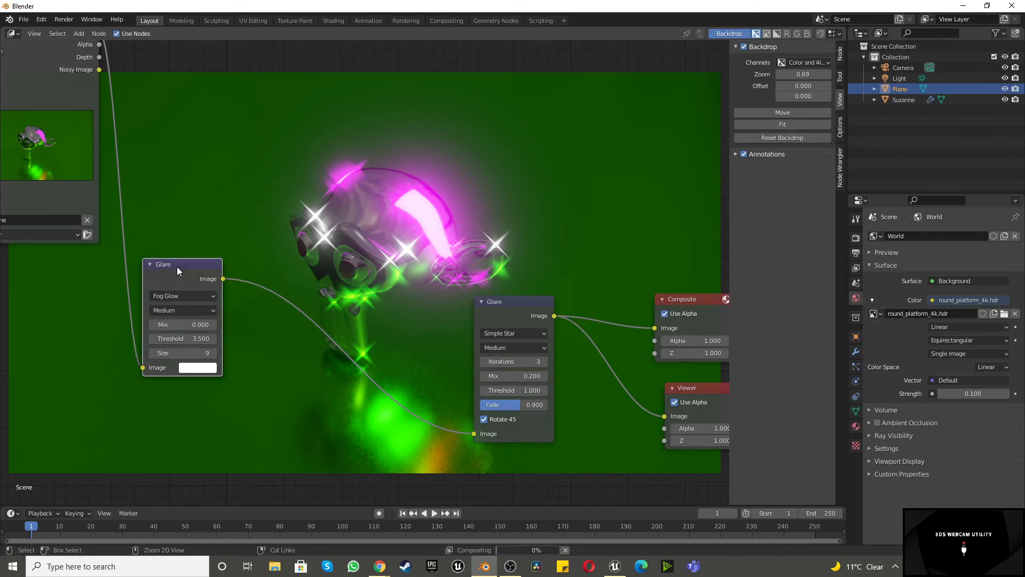
pyautogui.click(404, 233)
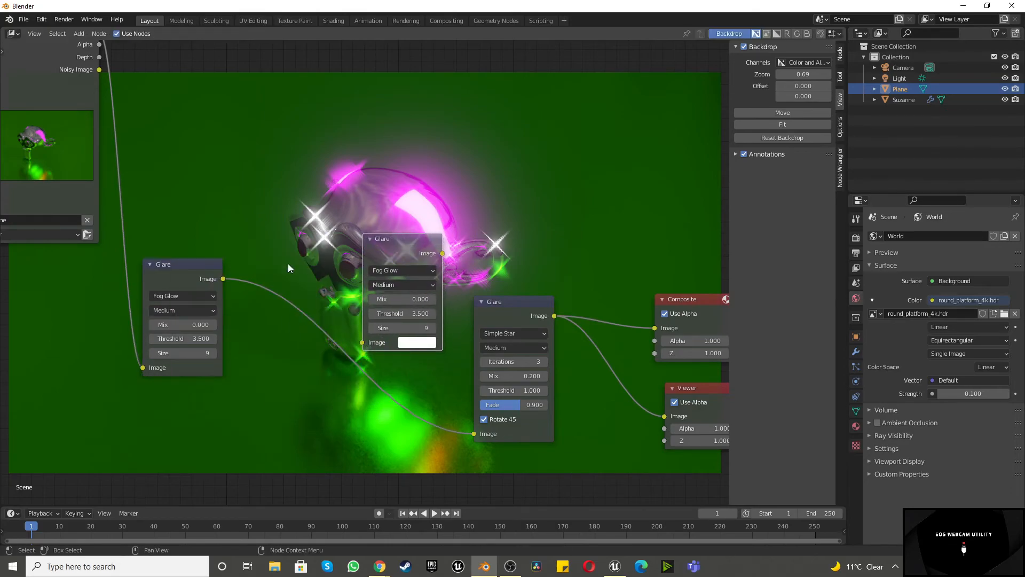
pyautogui.moveTo(212, 280); pyautogui.dragTo(362, 342)
pyautogui.moveTo(442, 253); pyautogui.dragTo(475, 433)
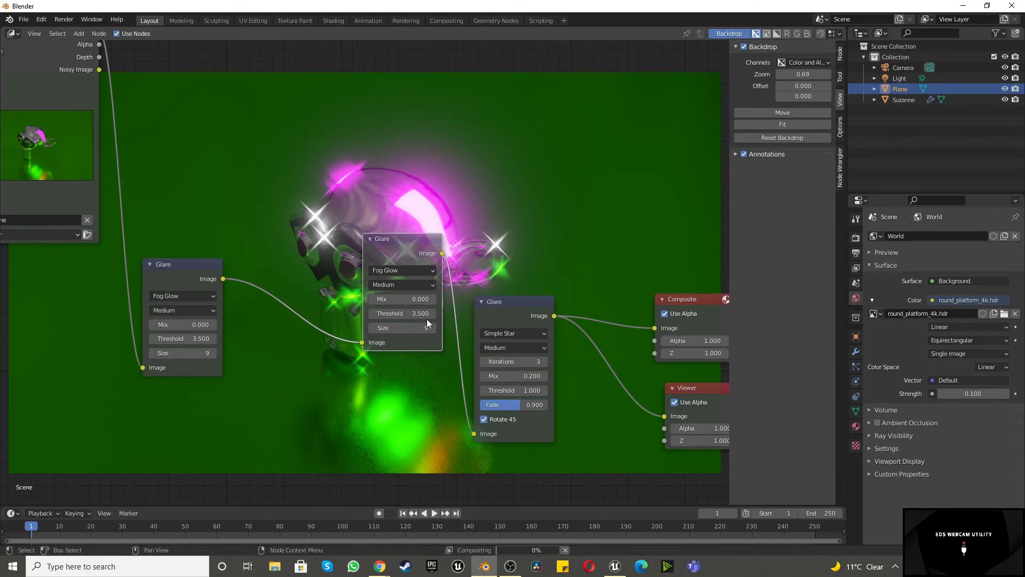
pyautogui.moveTo(400, 246); pyautogui.dragTo(367, 322)
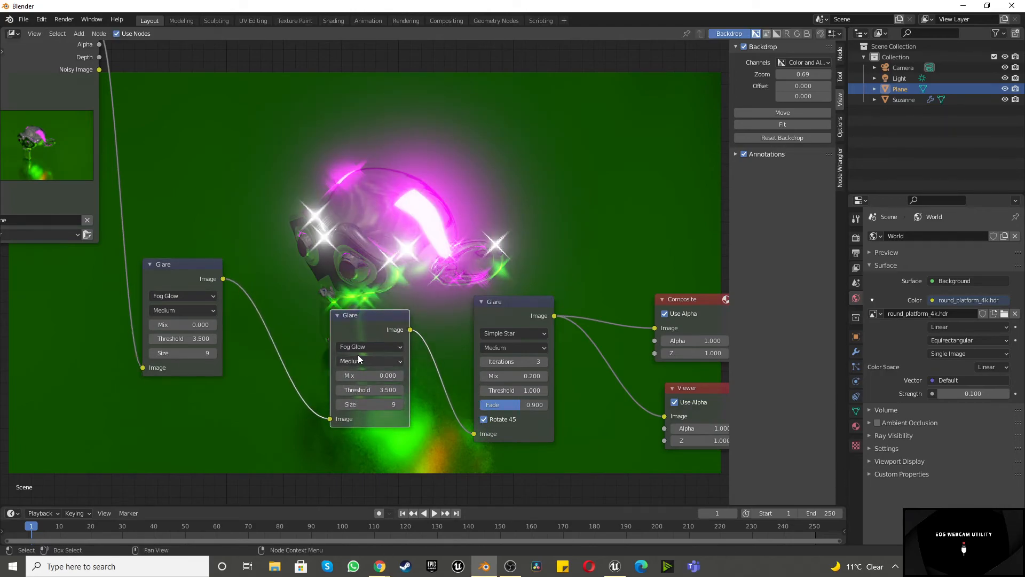
# Set the original Fog Glow node's quality to High.
pyautogui.click(181, 310)
pyautogui.click(160, 323)
# Change the duplicated Glare node to Ghosts at Low quality with 2 iterations, and nudge it upward.
pyautogui.click(367, 347)
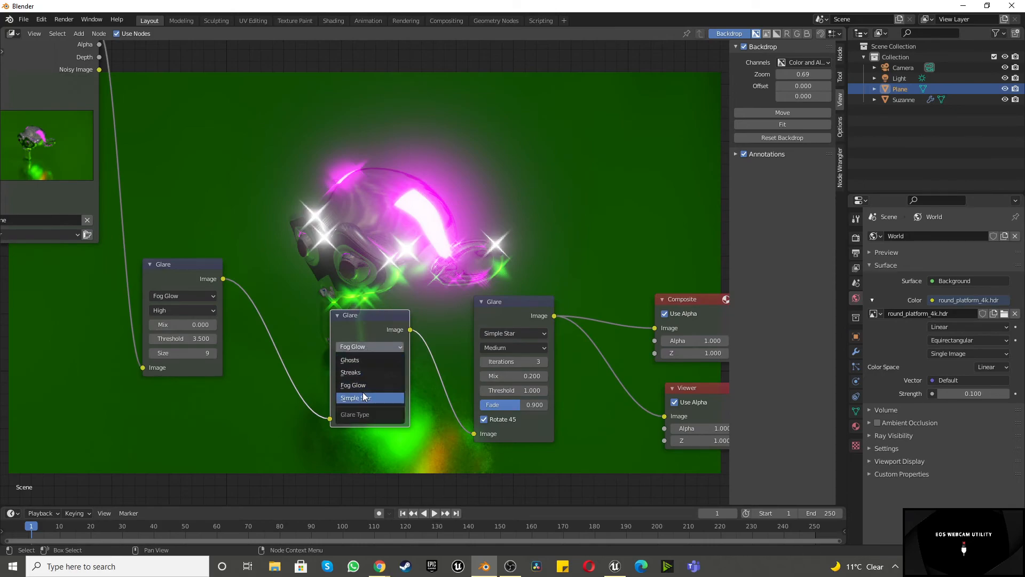
pyautogui.click(360, 361)
pyautogui.click(364, 362)
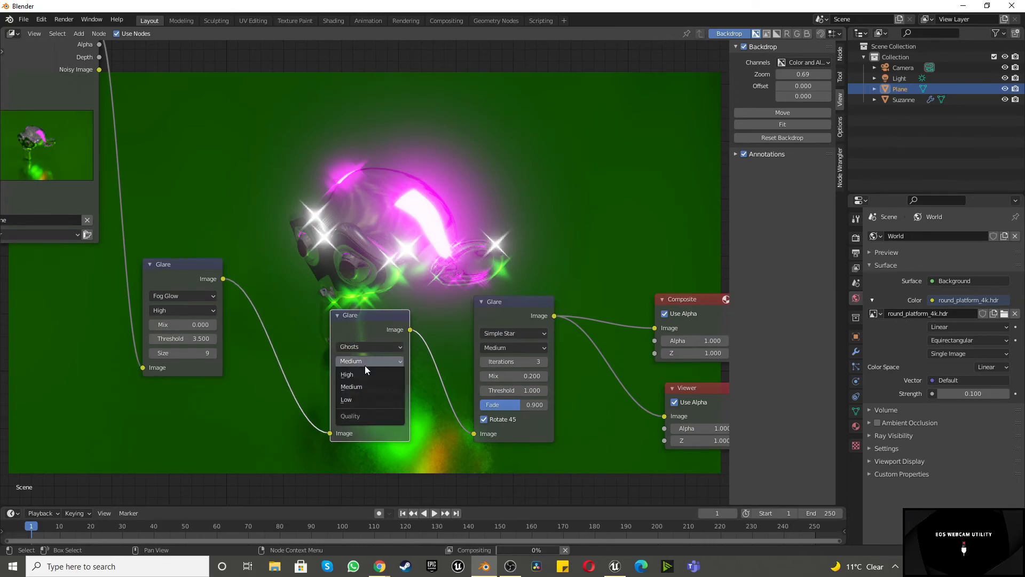
pyautogui.click(355, 402)
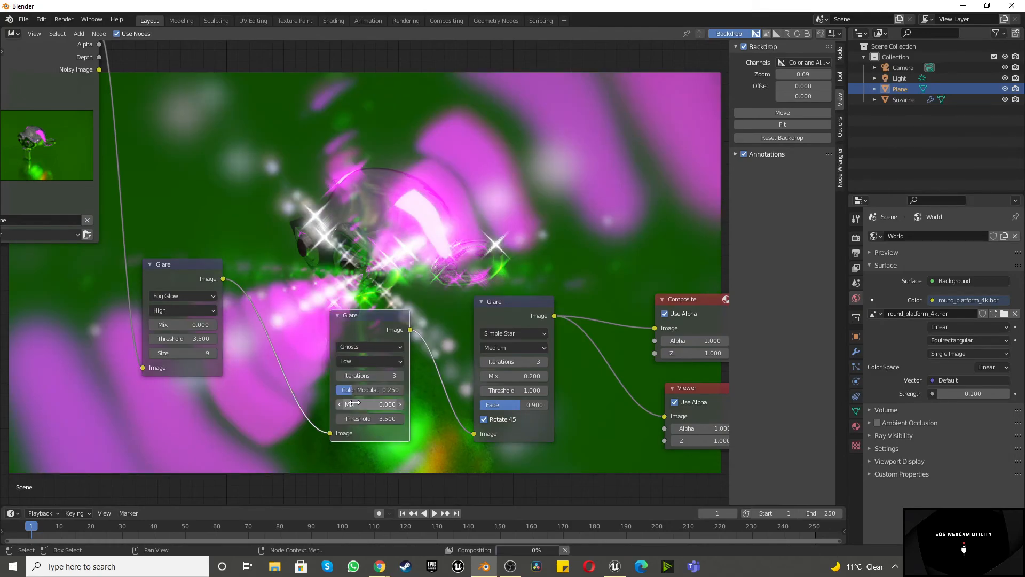
pyautogui.click(339, 377)
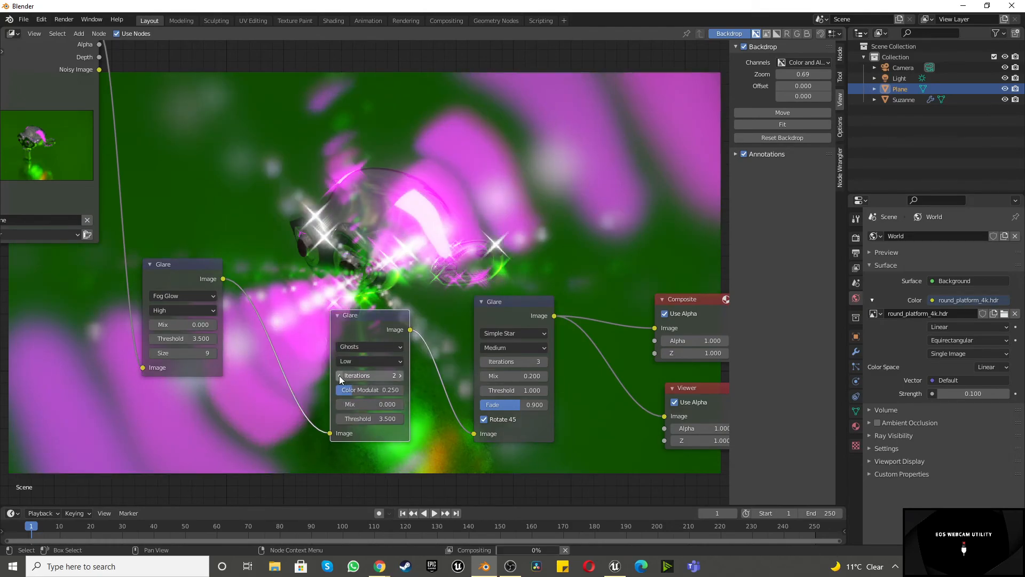
pyautogui.moveTo(370, 326); pyautogui.dragTo(391, 302)
# Render the image and inspect the composited result with the three glare effects.
pyautogui.scroll(-2, 390, 353)
pyautogui.scroll(-4, 367, 358)
pyautogui.scroll(3, 366, 357)
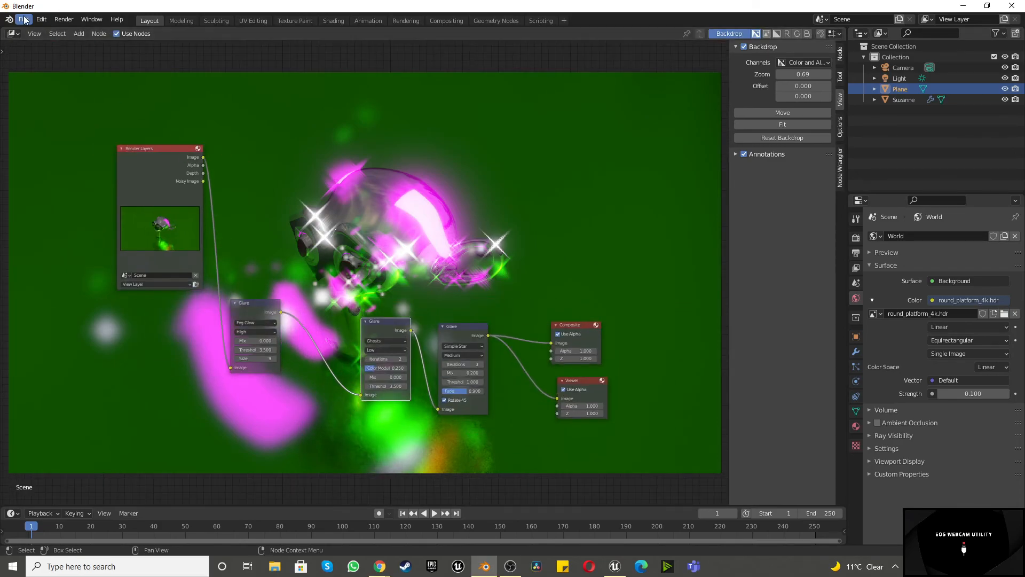
pyautogui.click(64, 19)
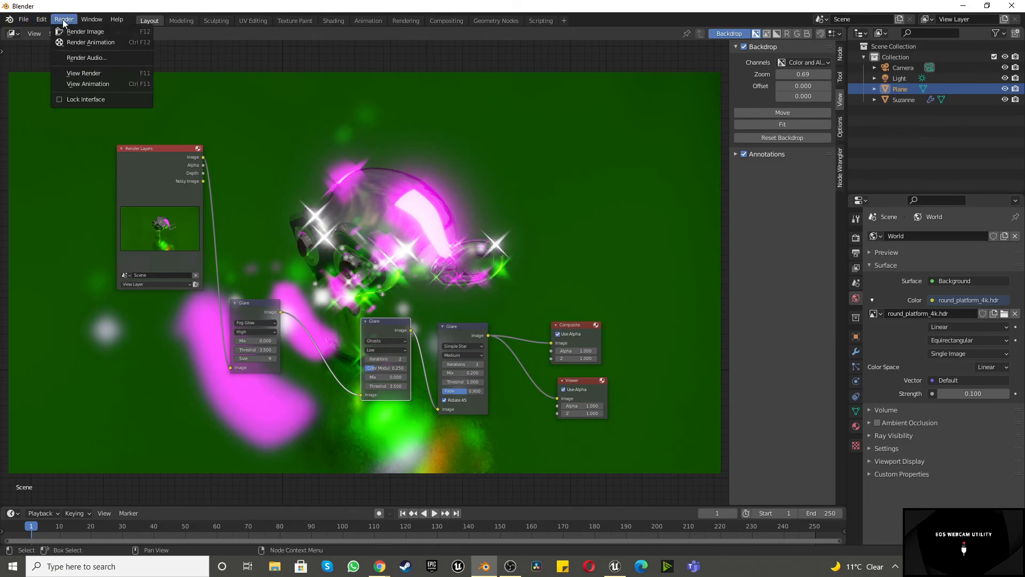
pyautogui.click(101, 30)
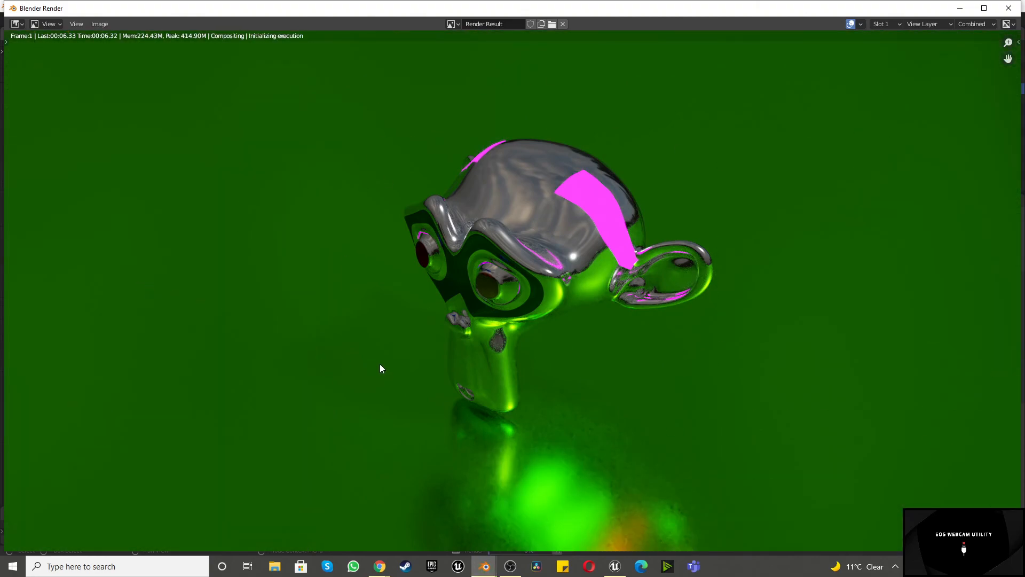
pyautogui.scroll(-4, 502, 277)
pyautogui.scroll(3, 514, 329)
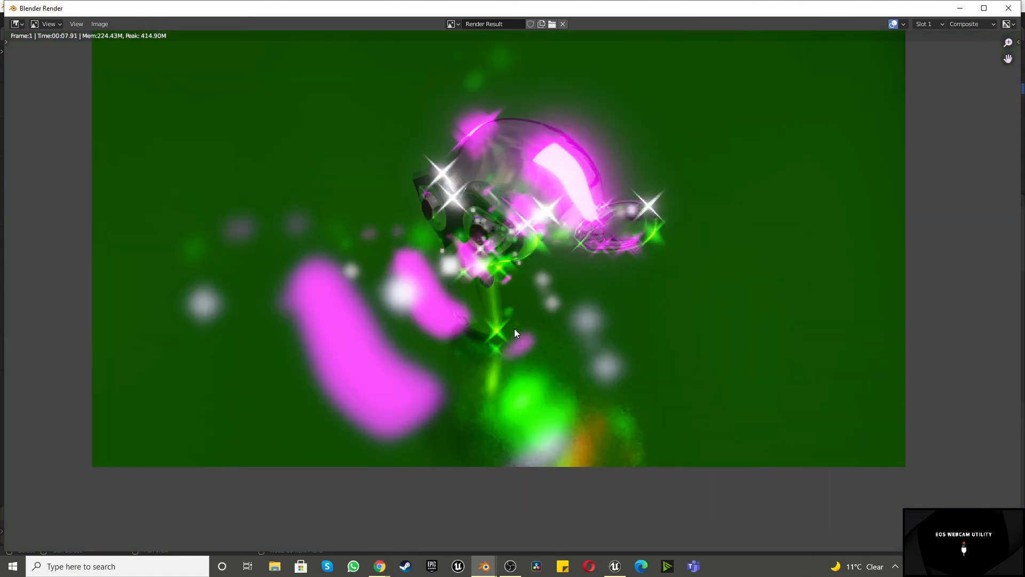
pyautogui.scroll(-4, 518, 326)
pyautogui.scroll(3, 524, 297)
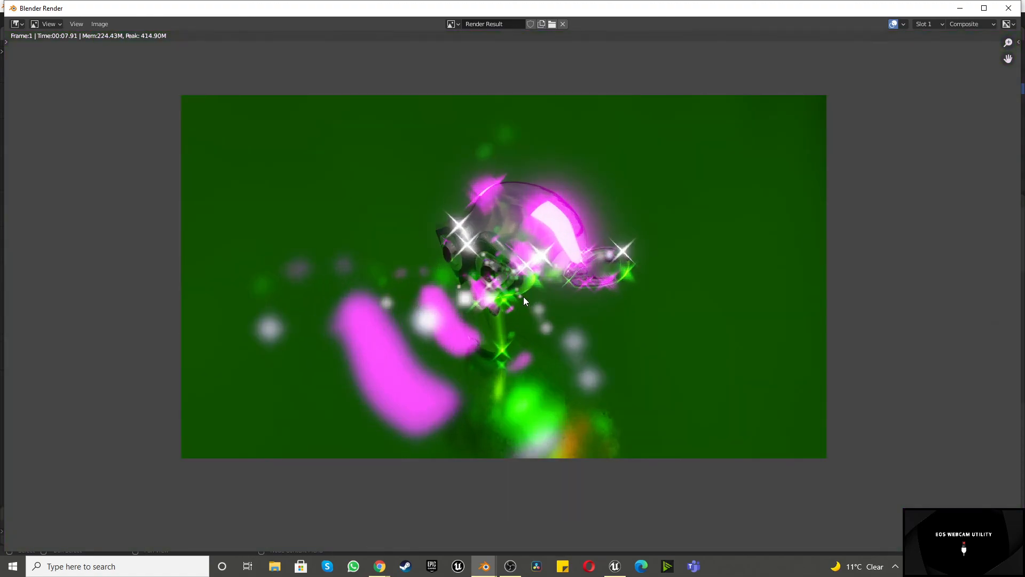